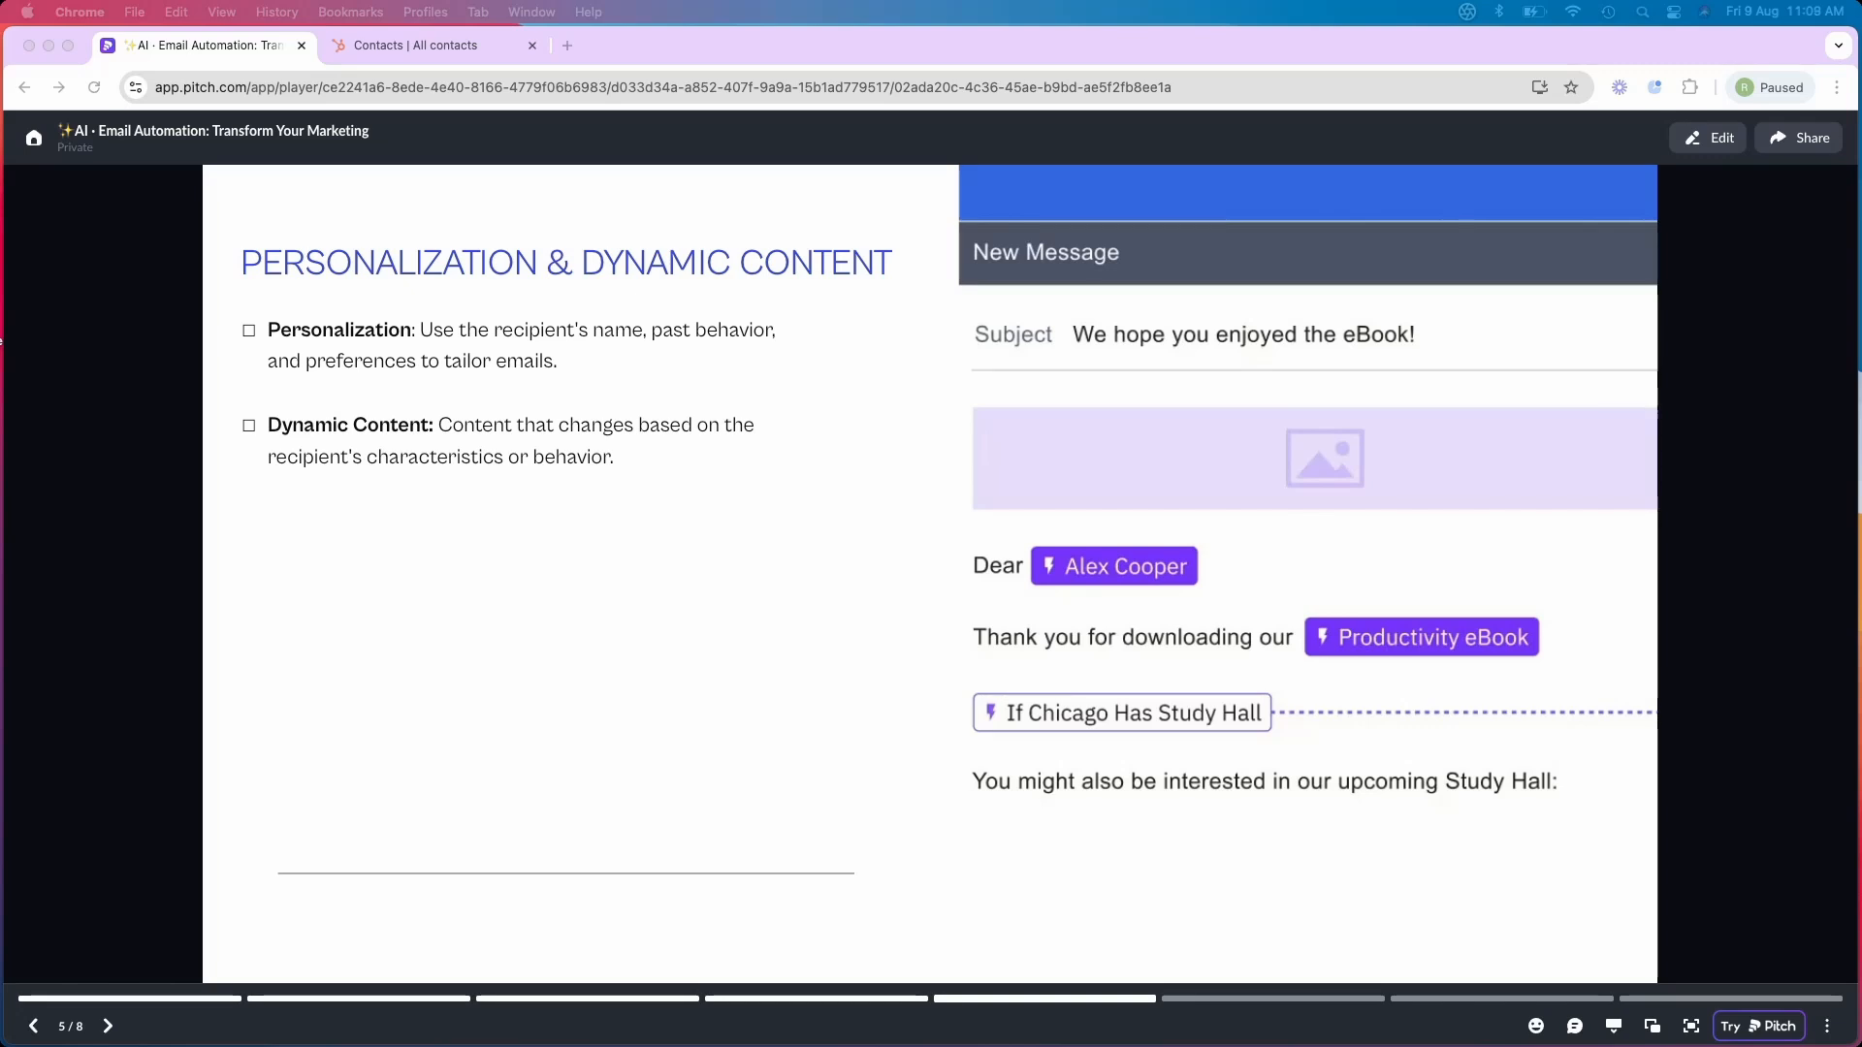
Switch to HubSpot, start an Automated marketing email and examine its Starter Customer Platform upgrade offer
click(444, 45)
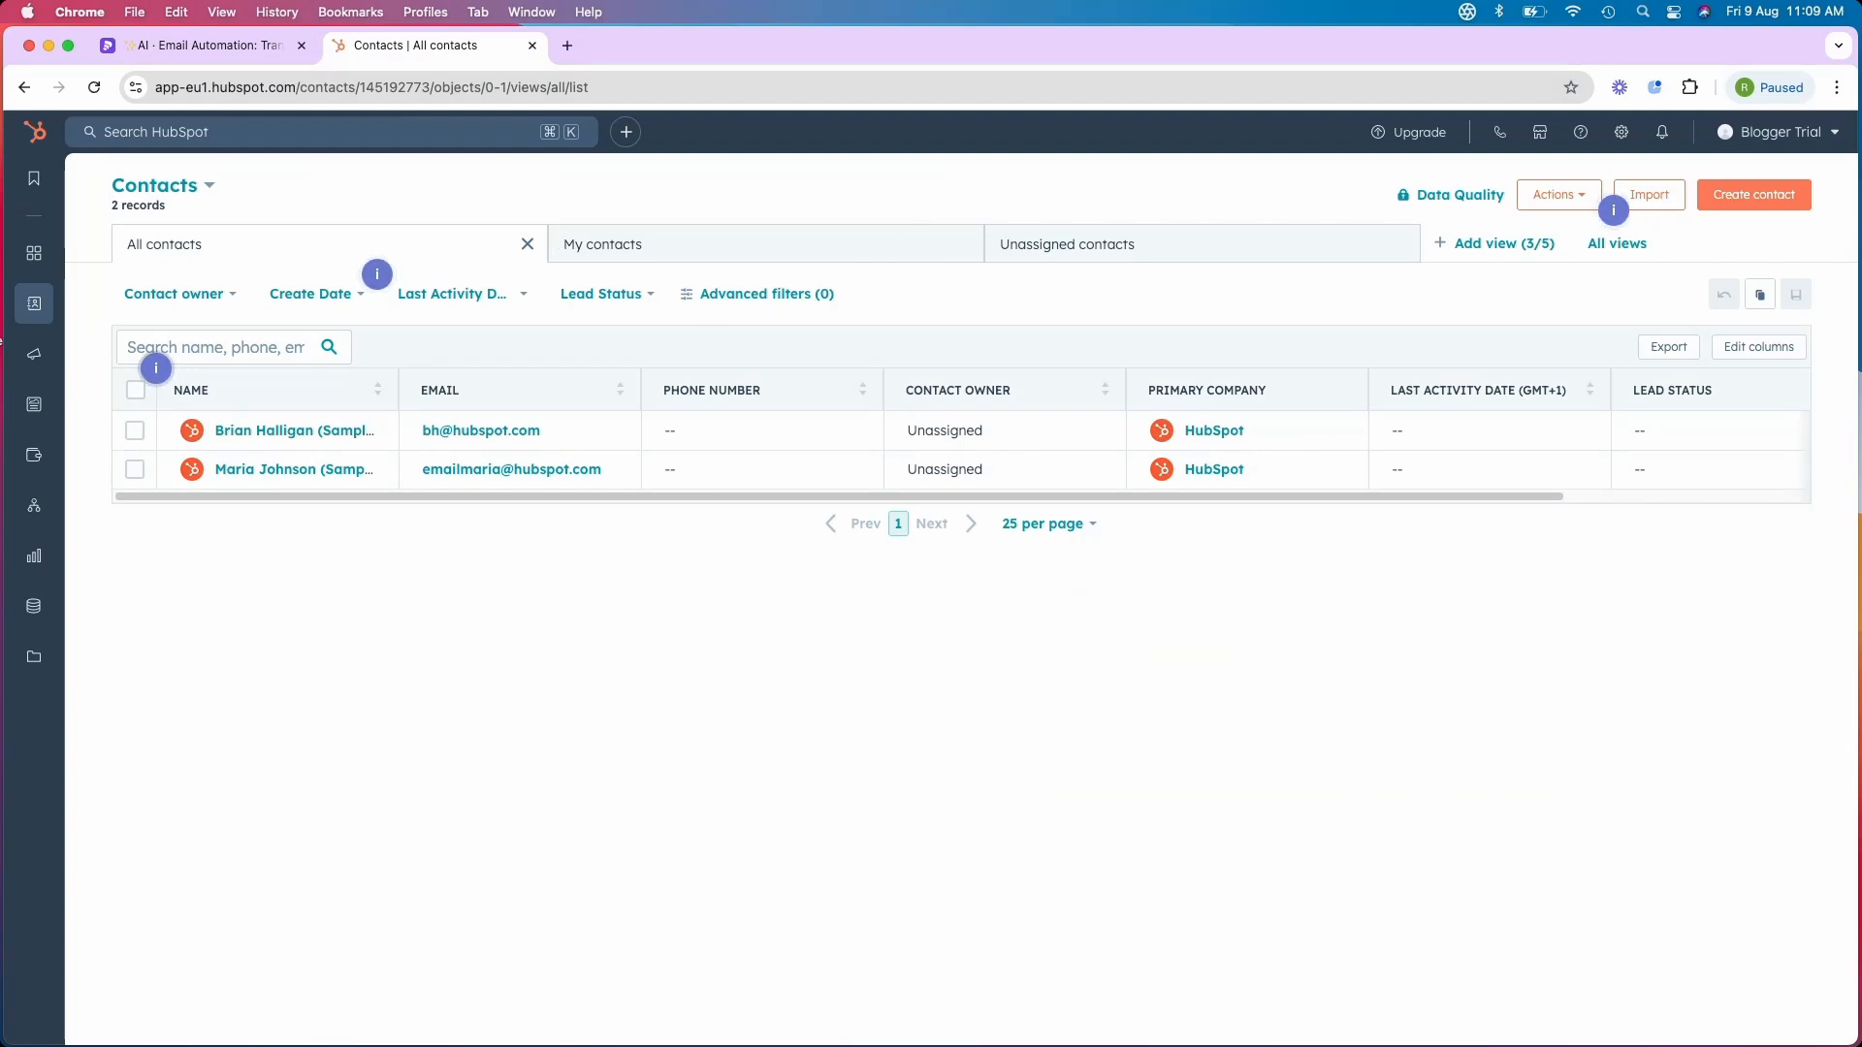
mouse_move(81, 287)
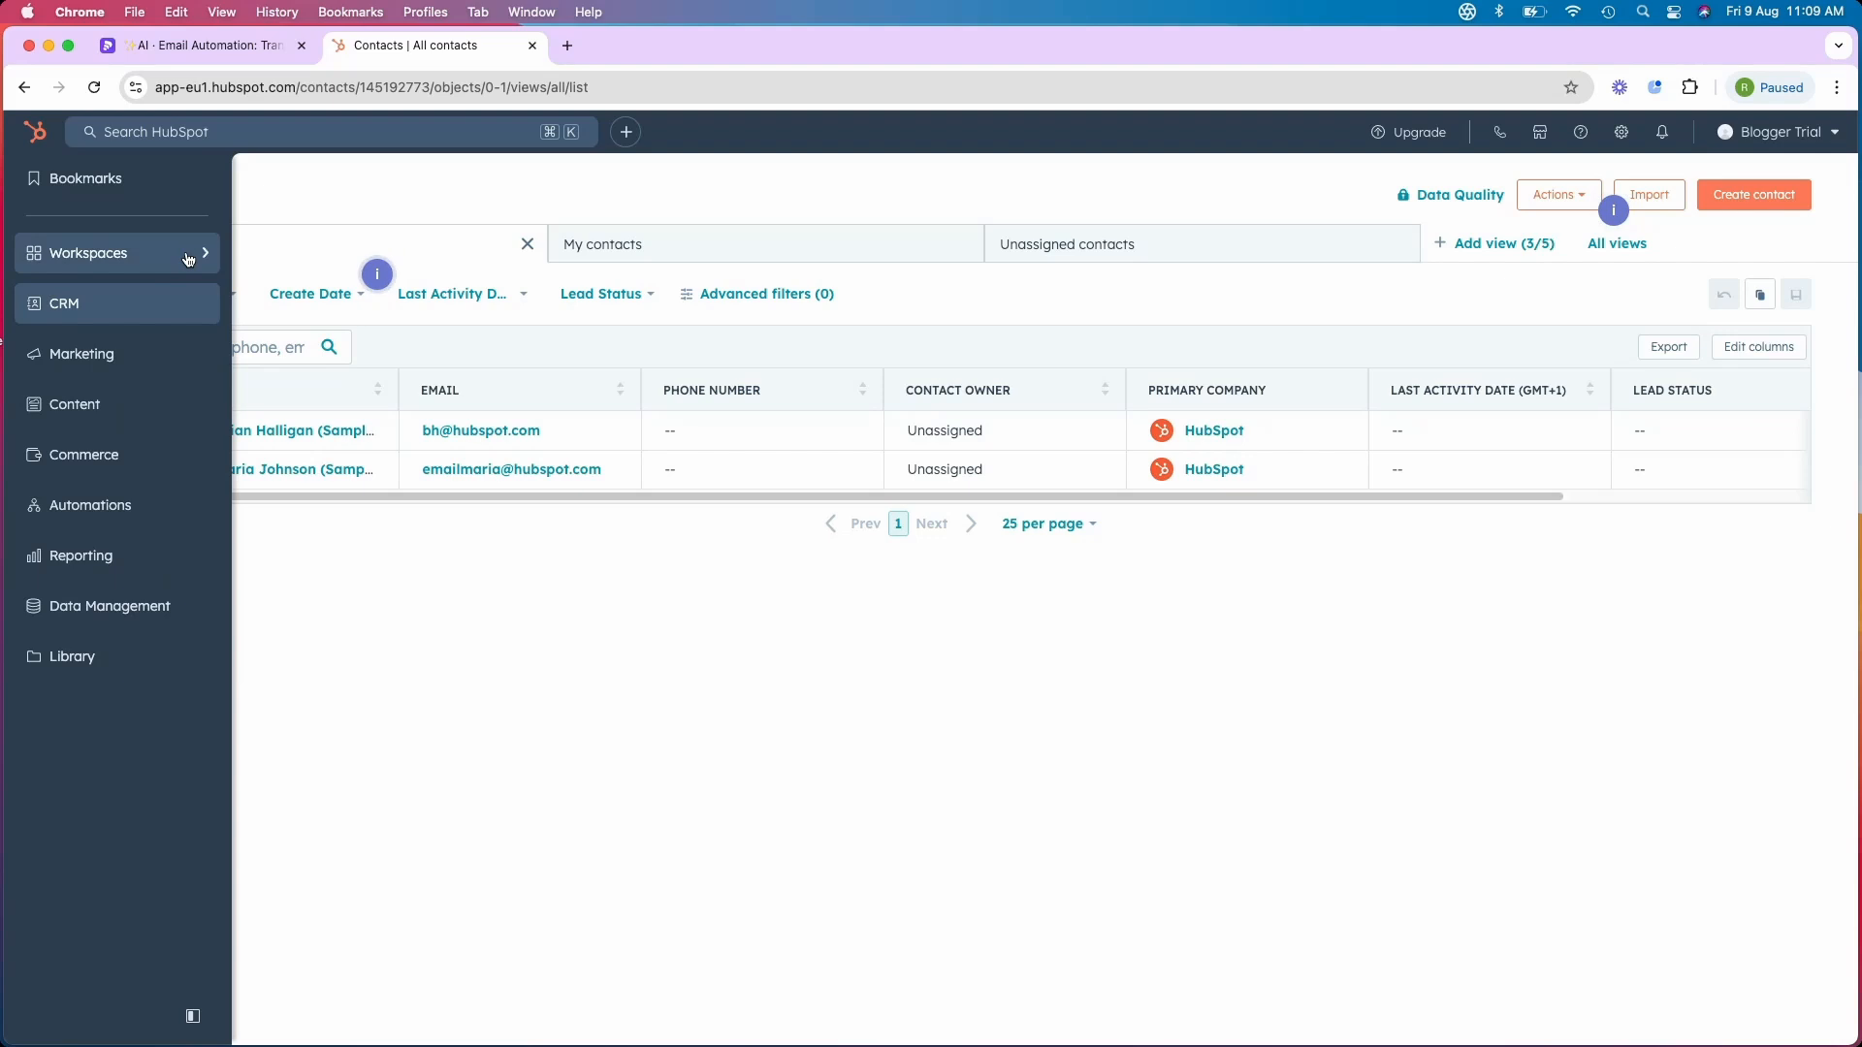
mouse_move(185, 357)
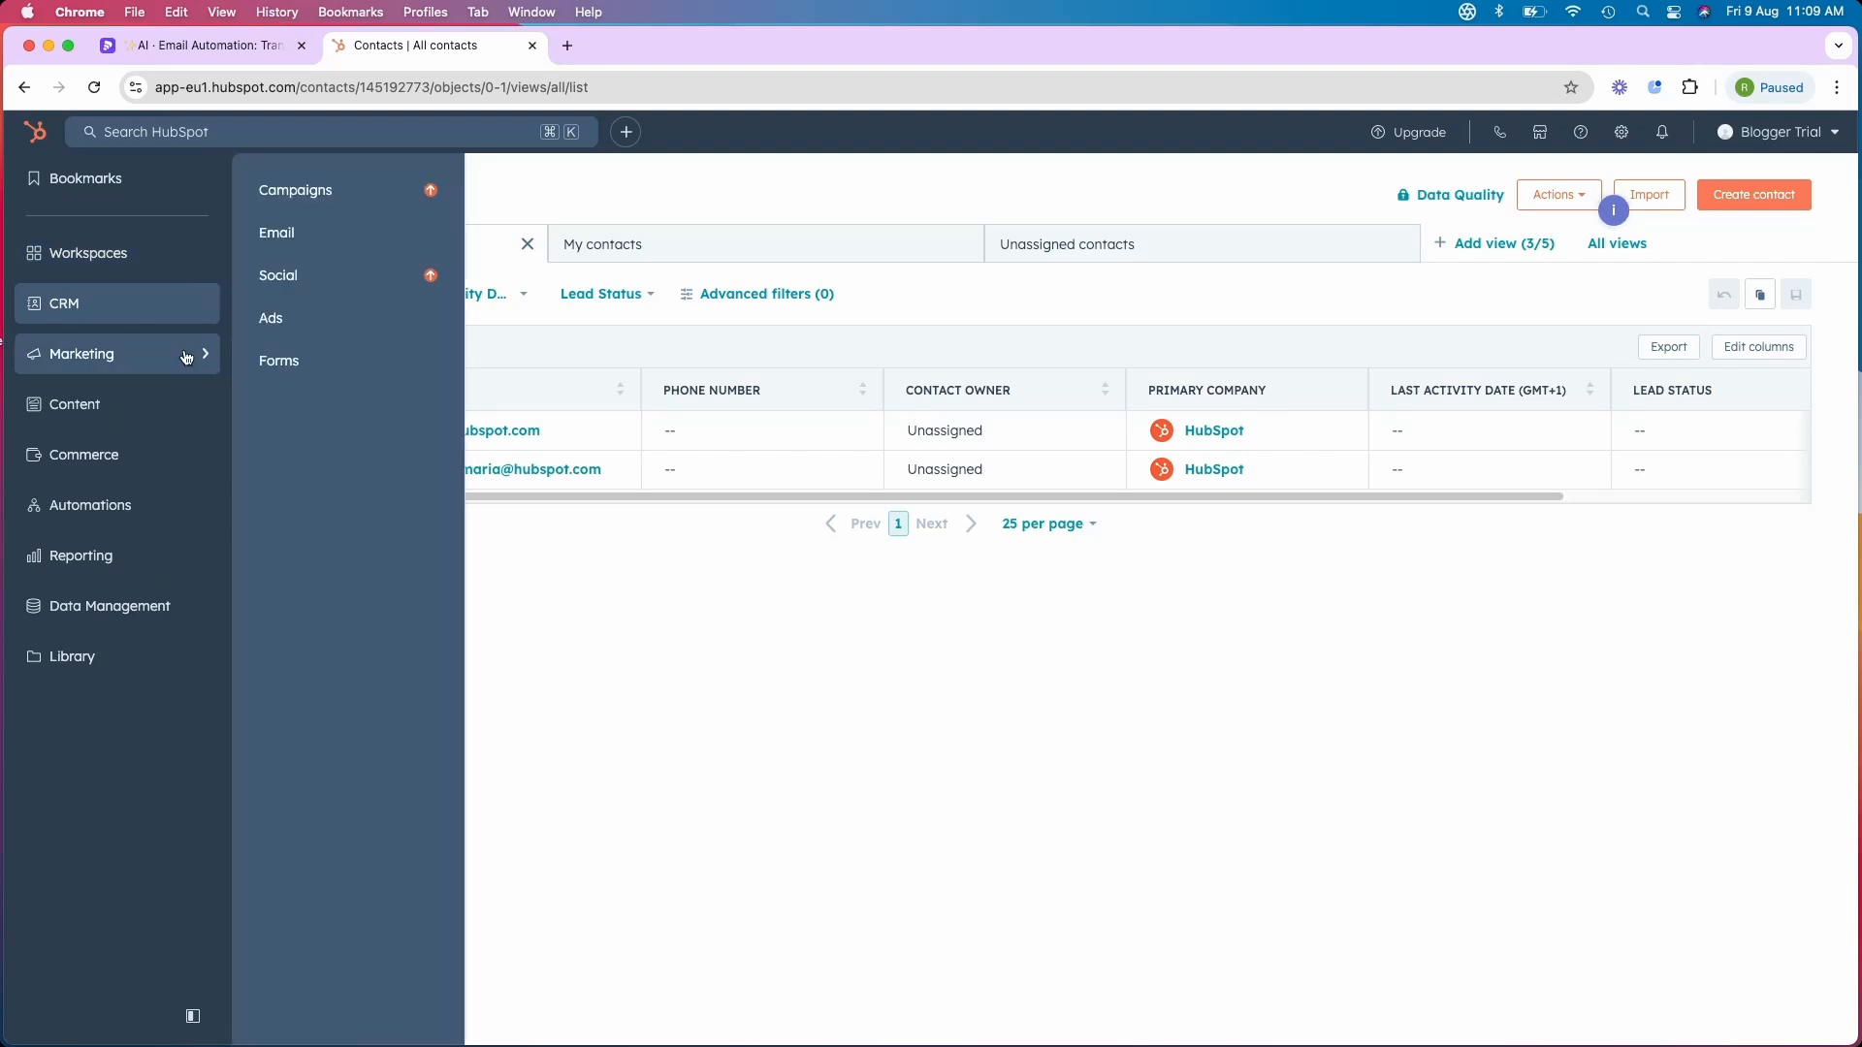
click(285, 247)
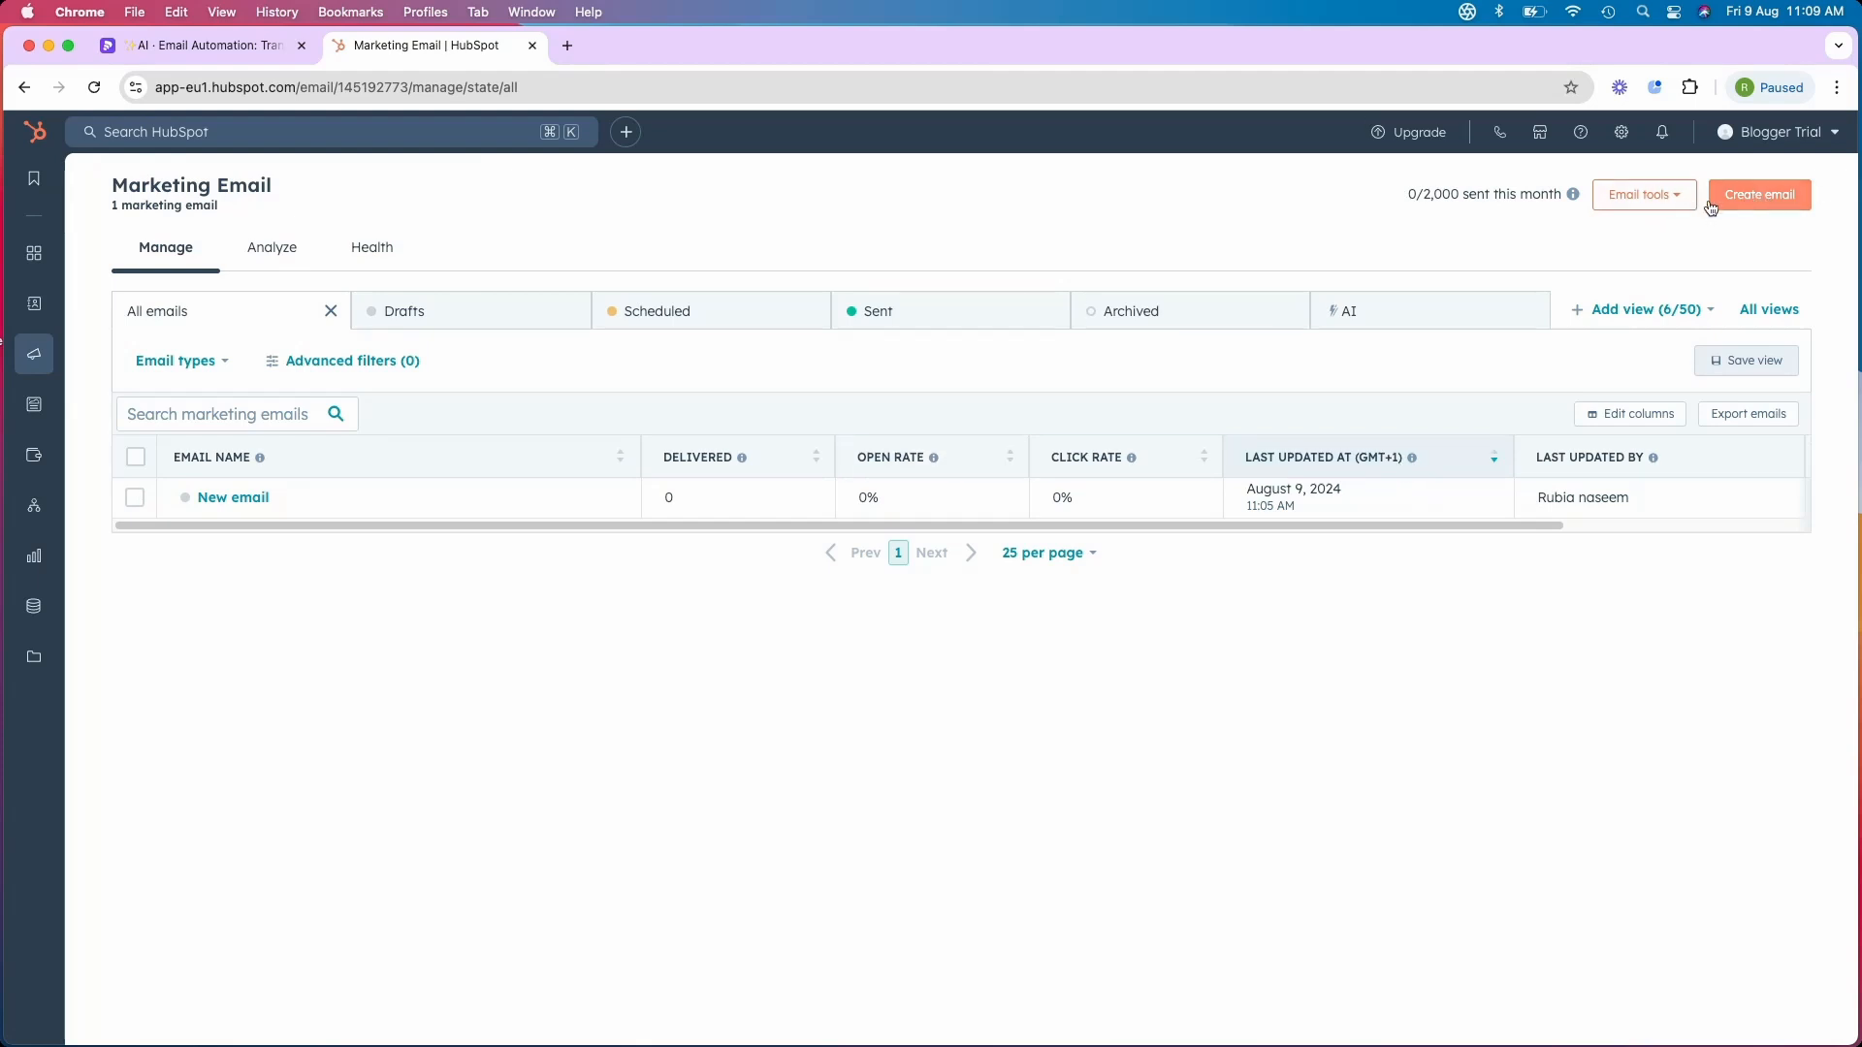
click(1761, 199)
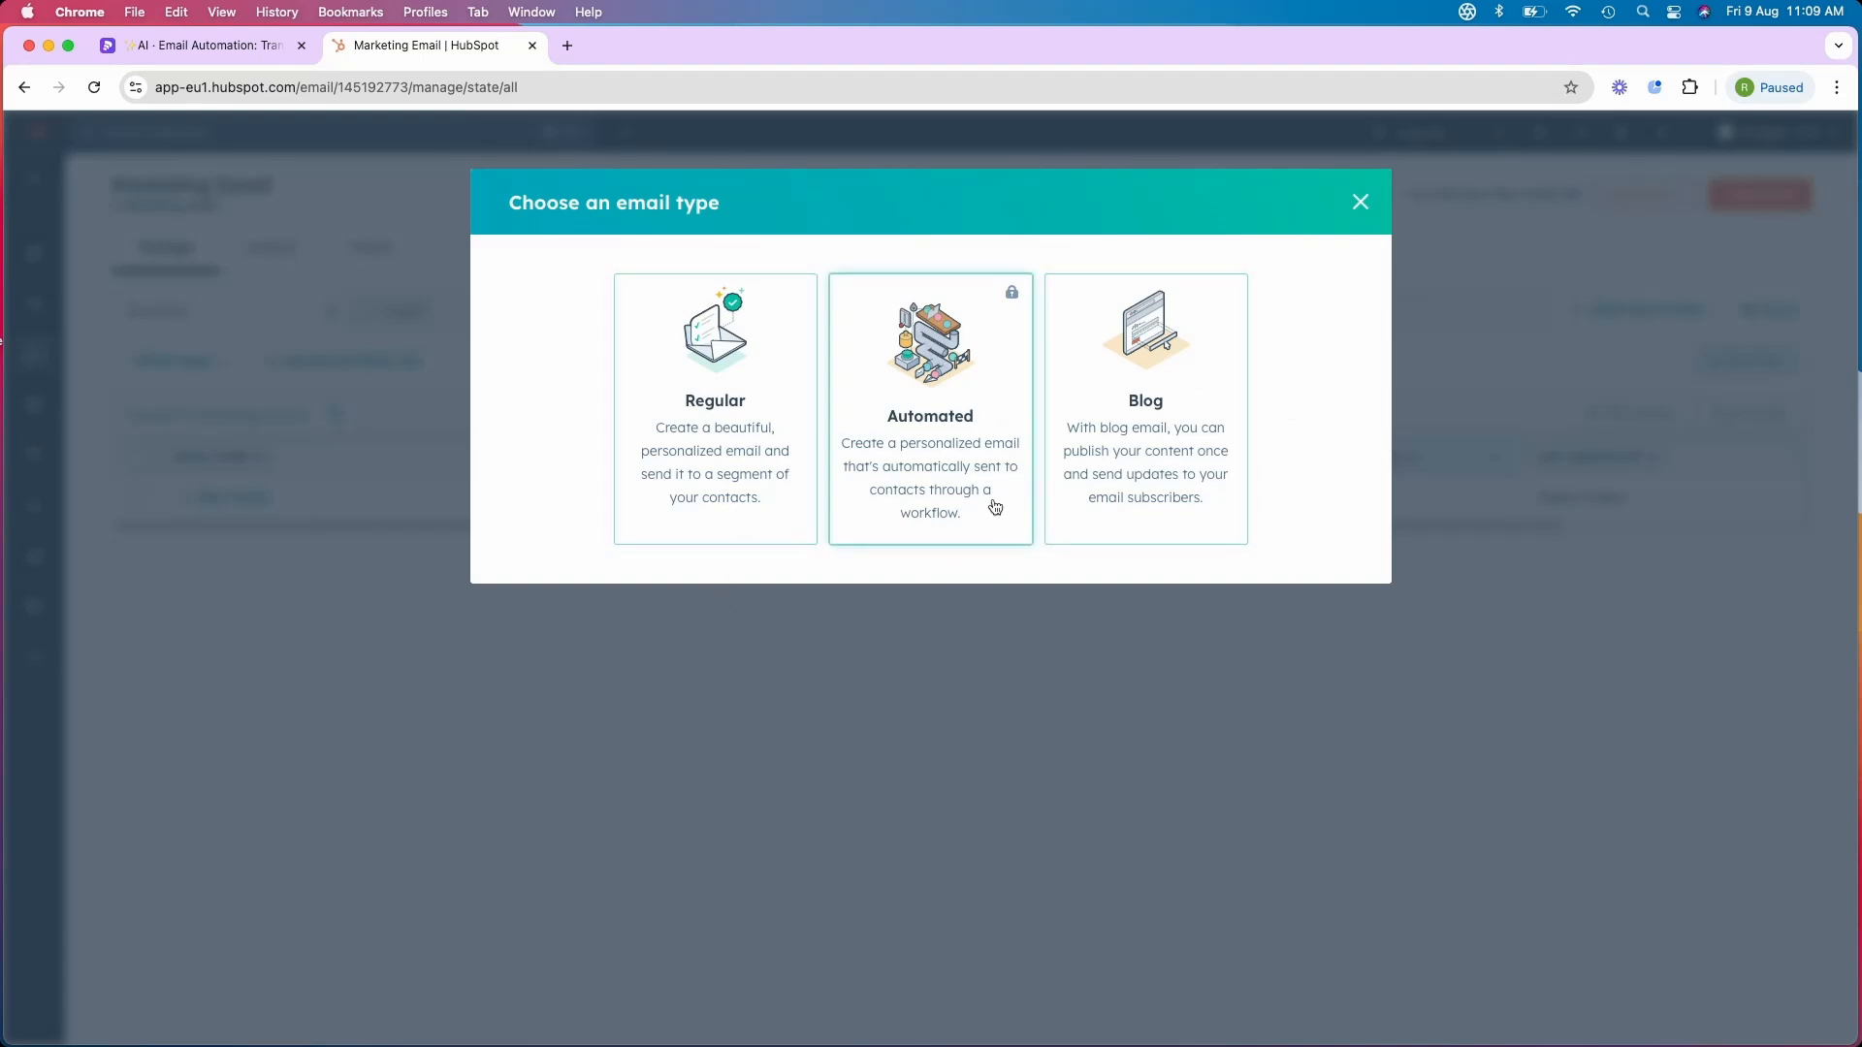
click(991, 336)
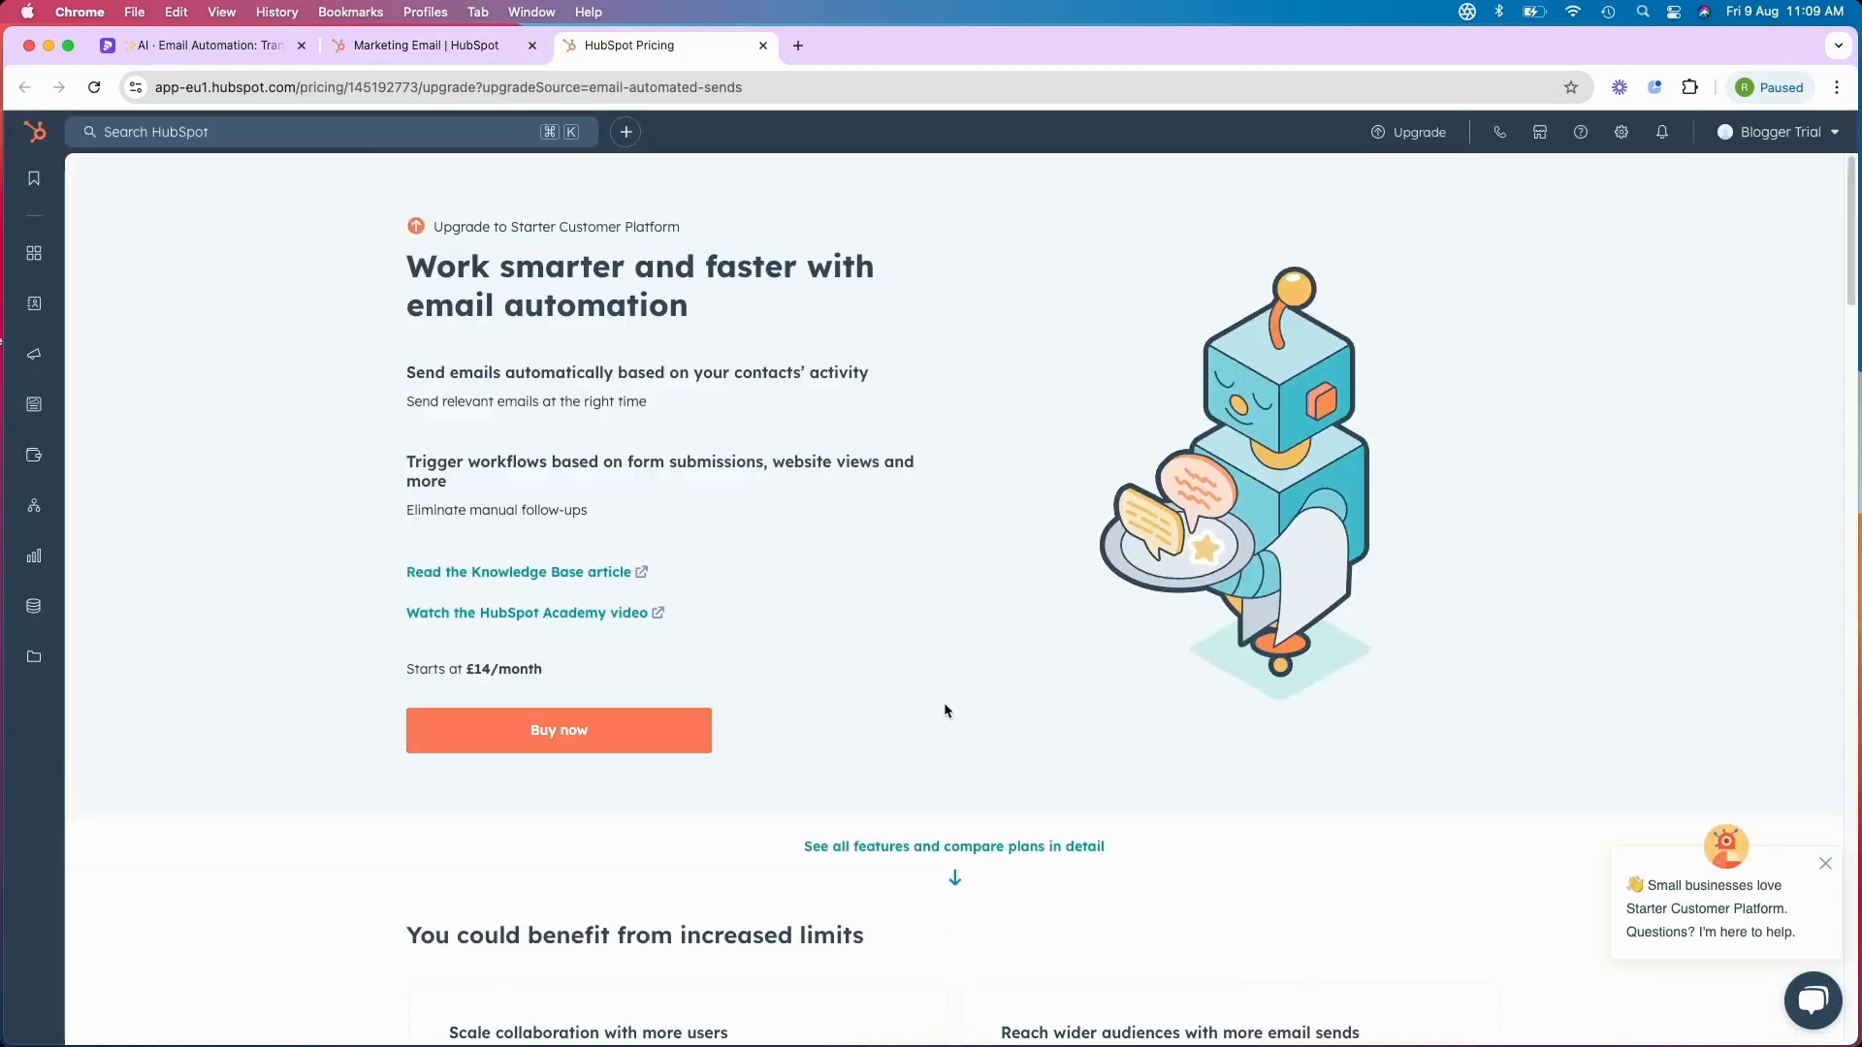
drag(744, 237, 429, 232)
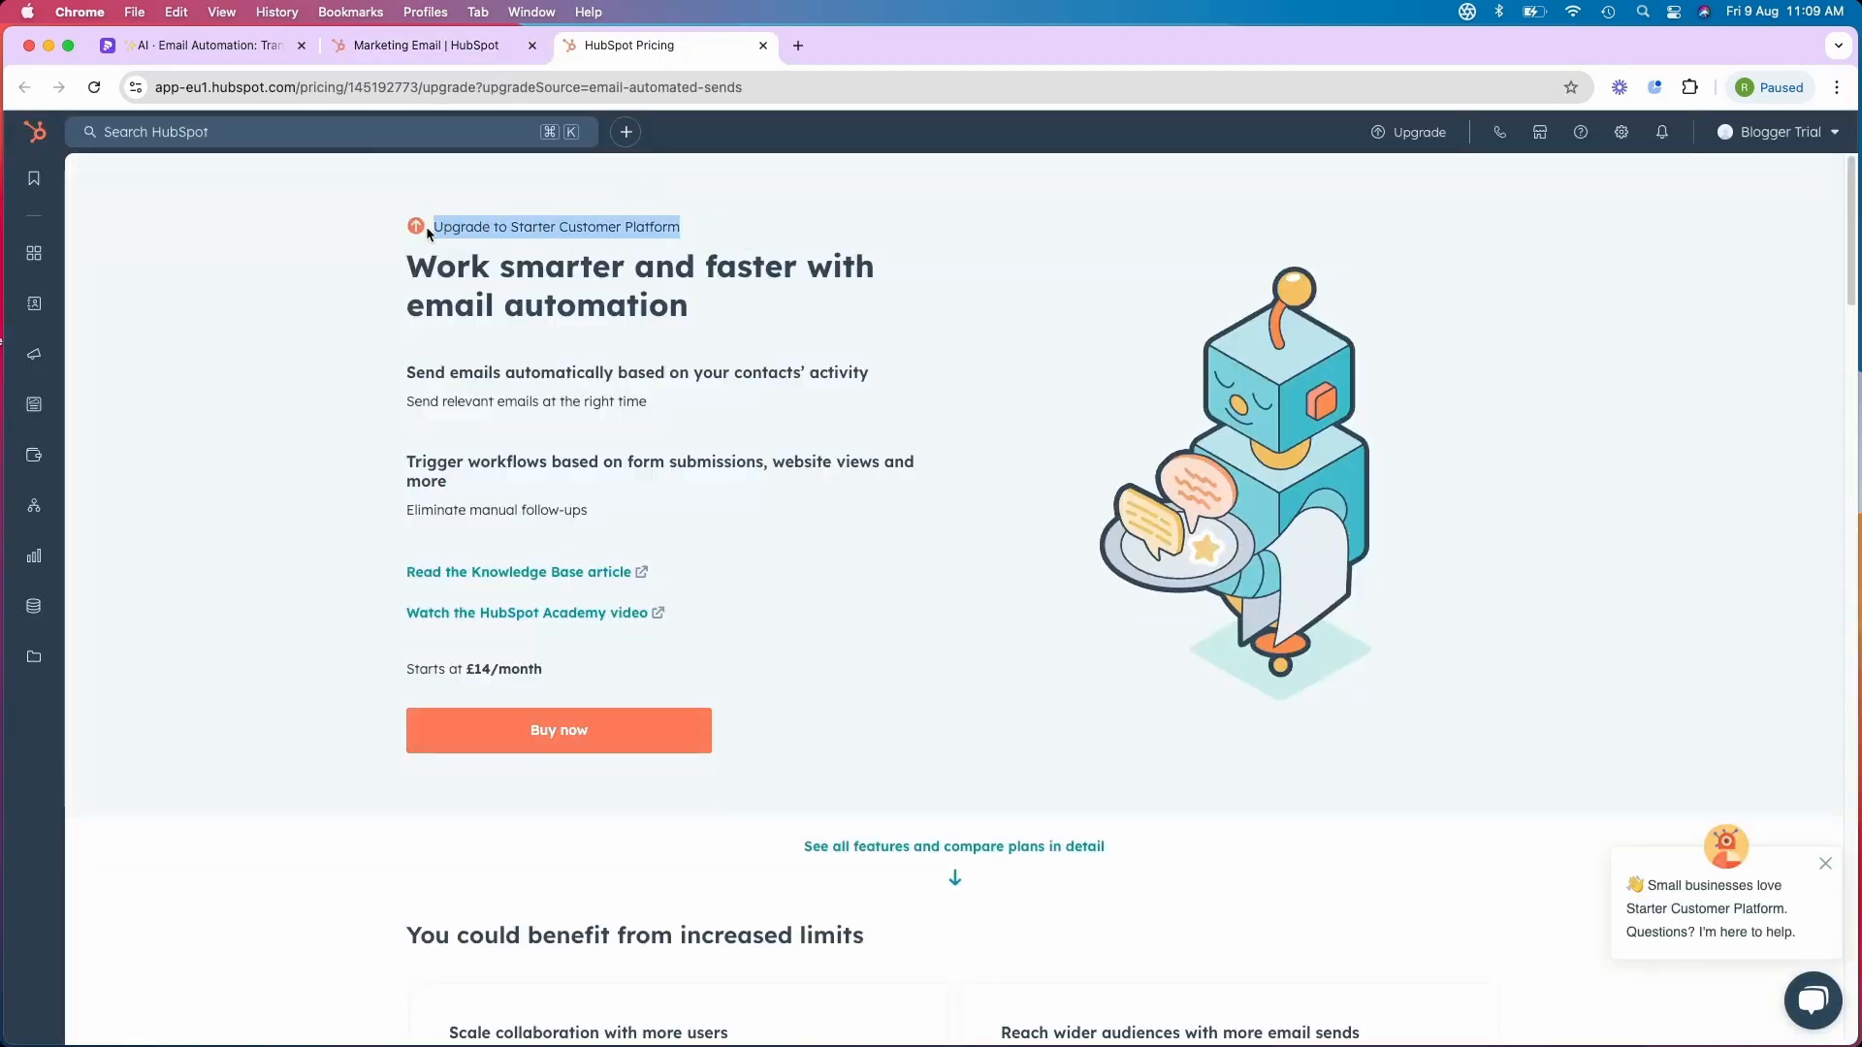
Return to the email type choice and choose a Regular email to reach its templates
click(494, 49)
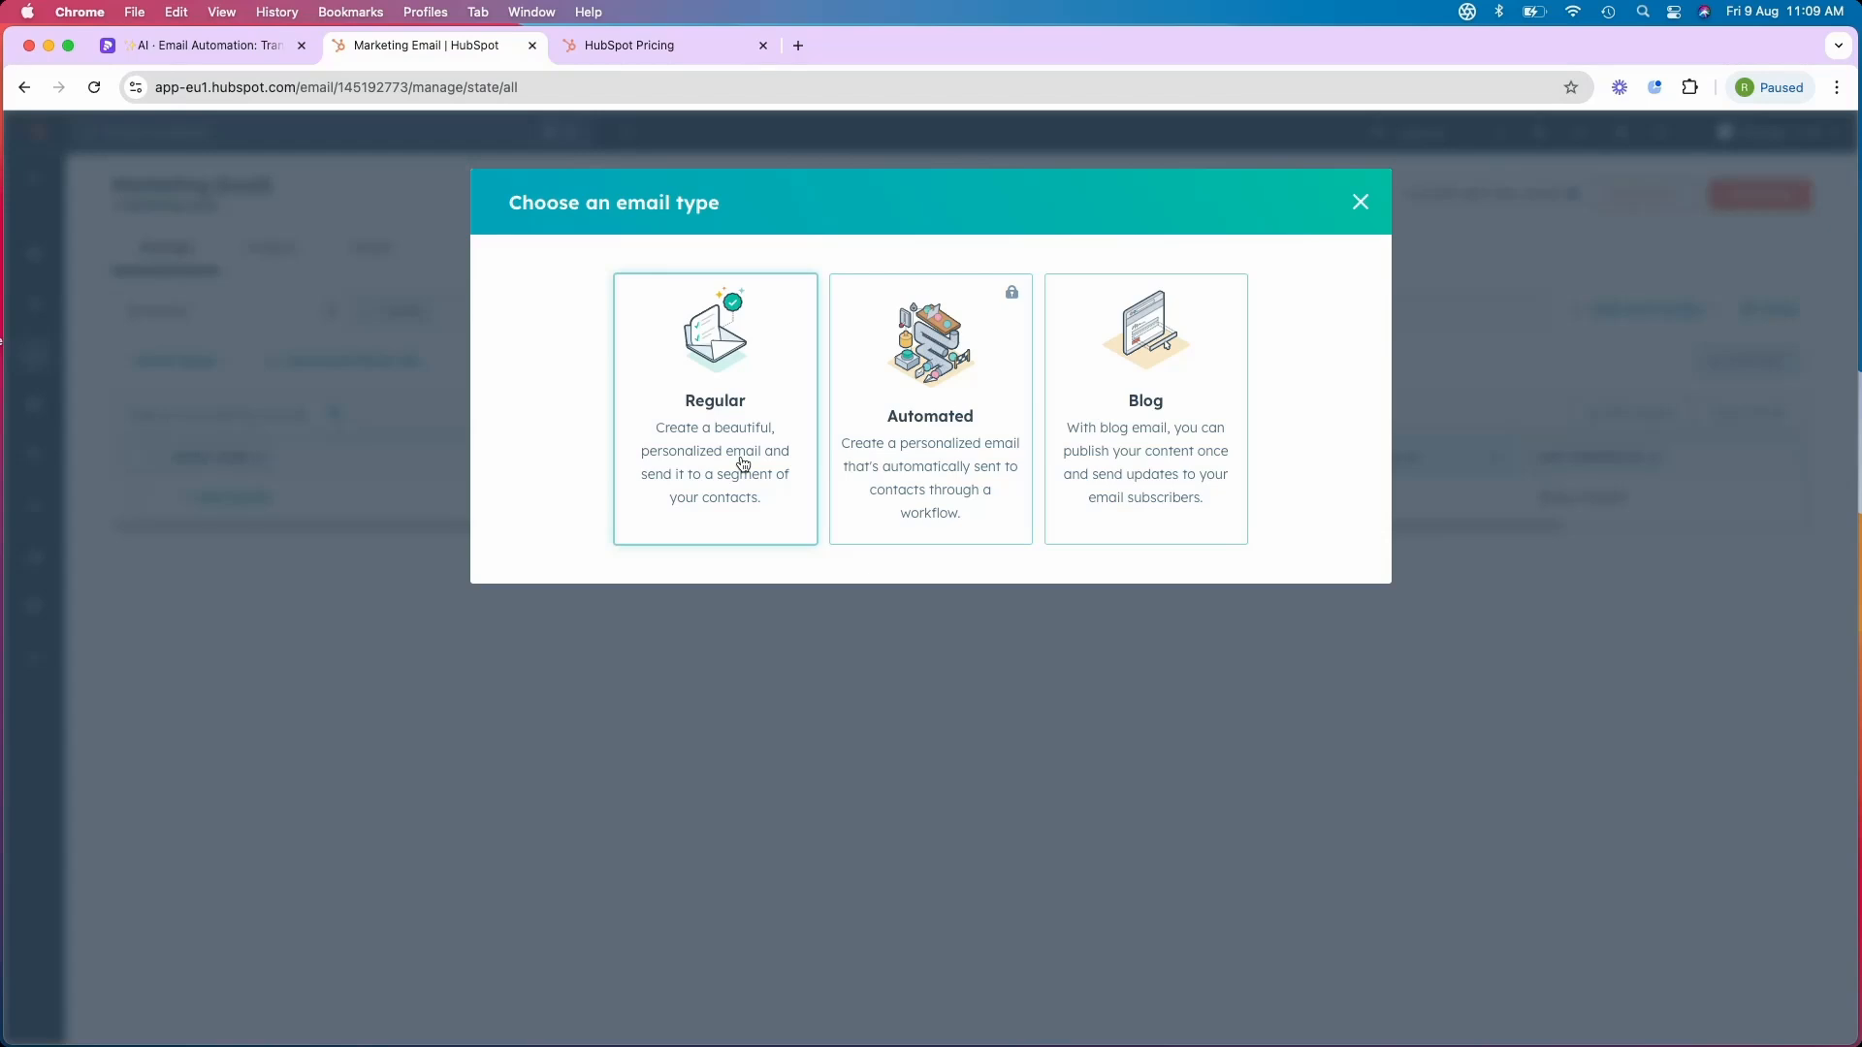
click(674, 447)
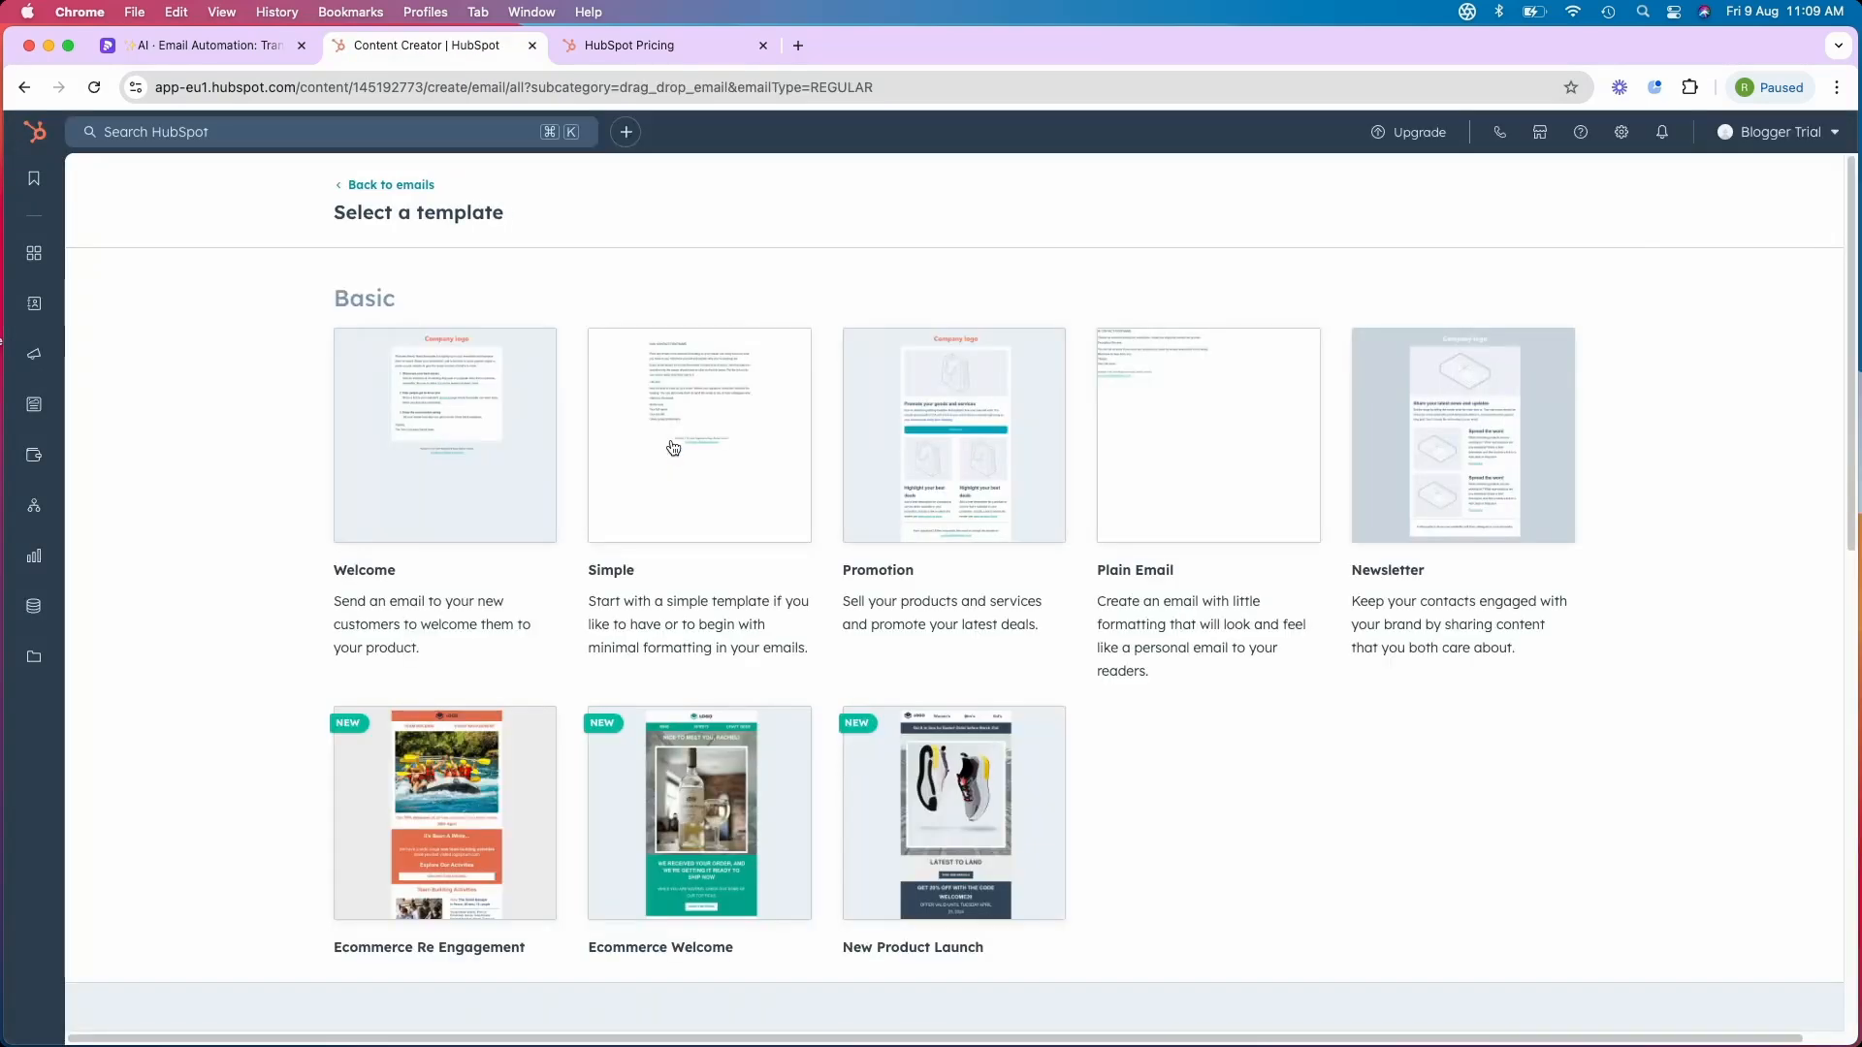
mouse_move(674, 449)
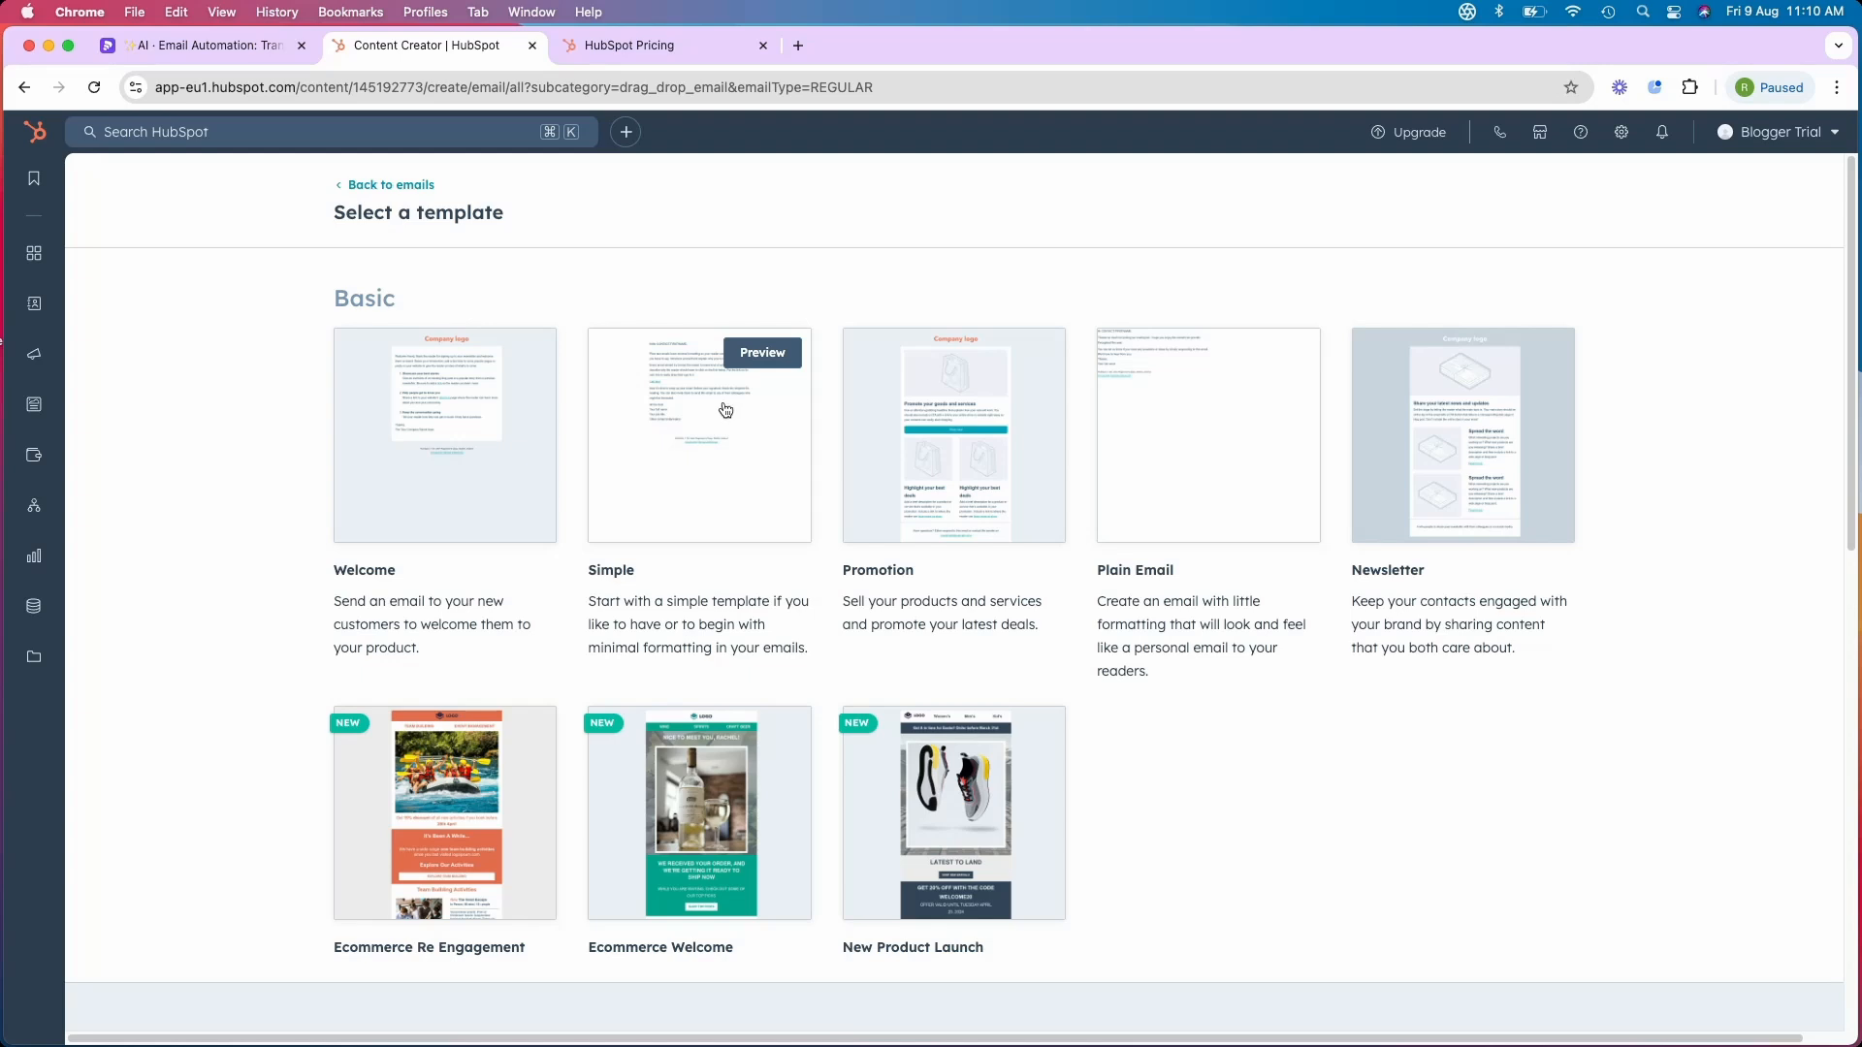
Check the starting price on the email automation upgrade page and return to the email templates
key(ctrl+Tab)
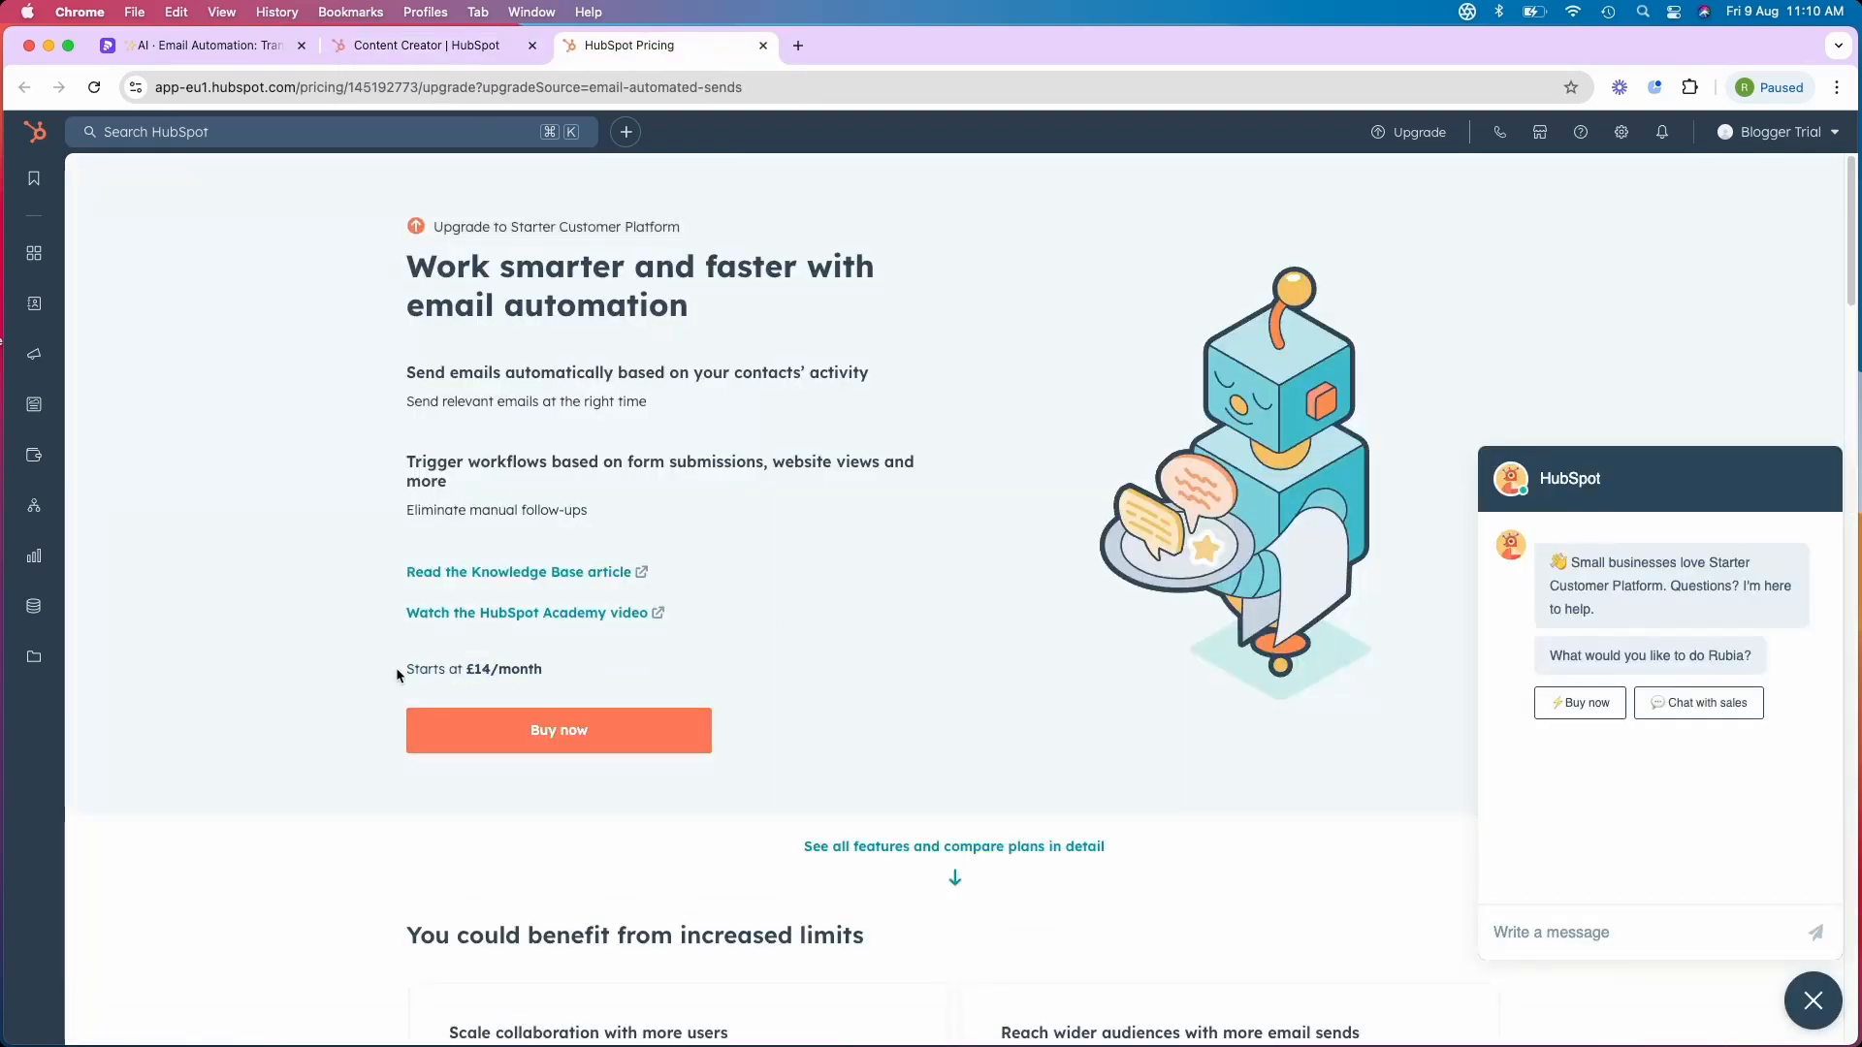
drag(395, 667, 608, 673)
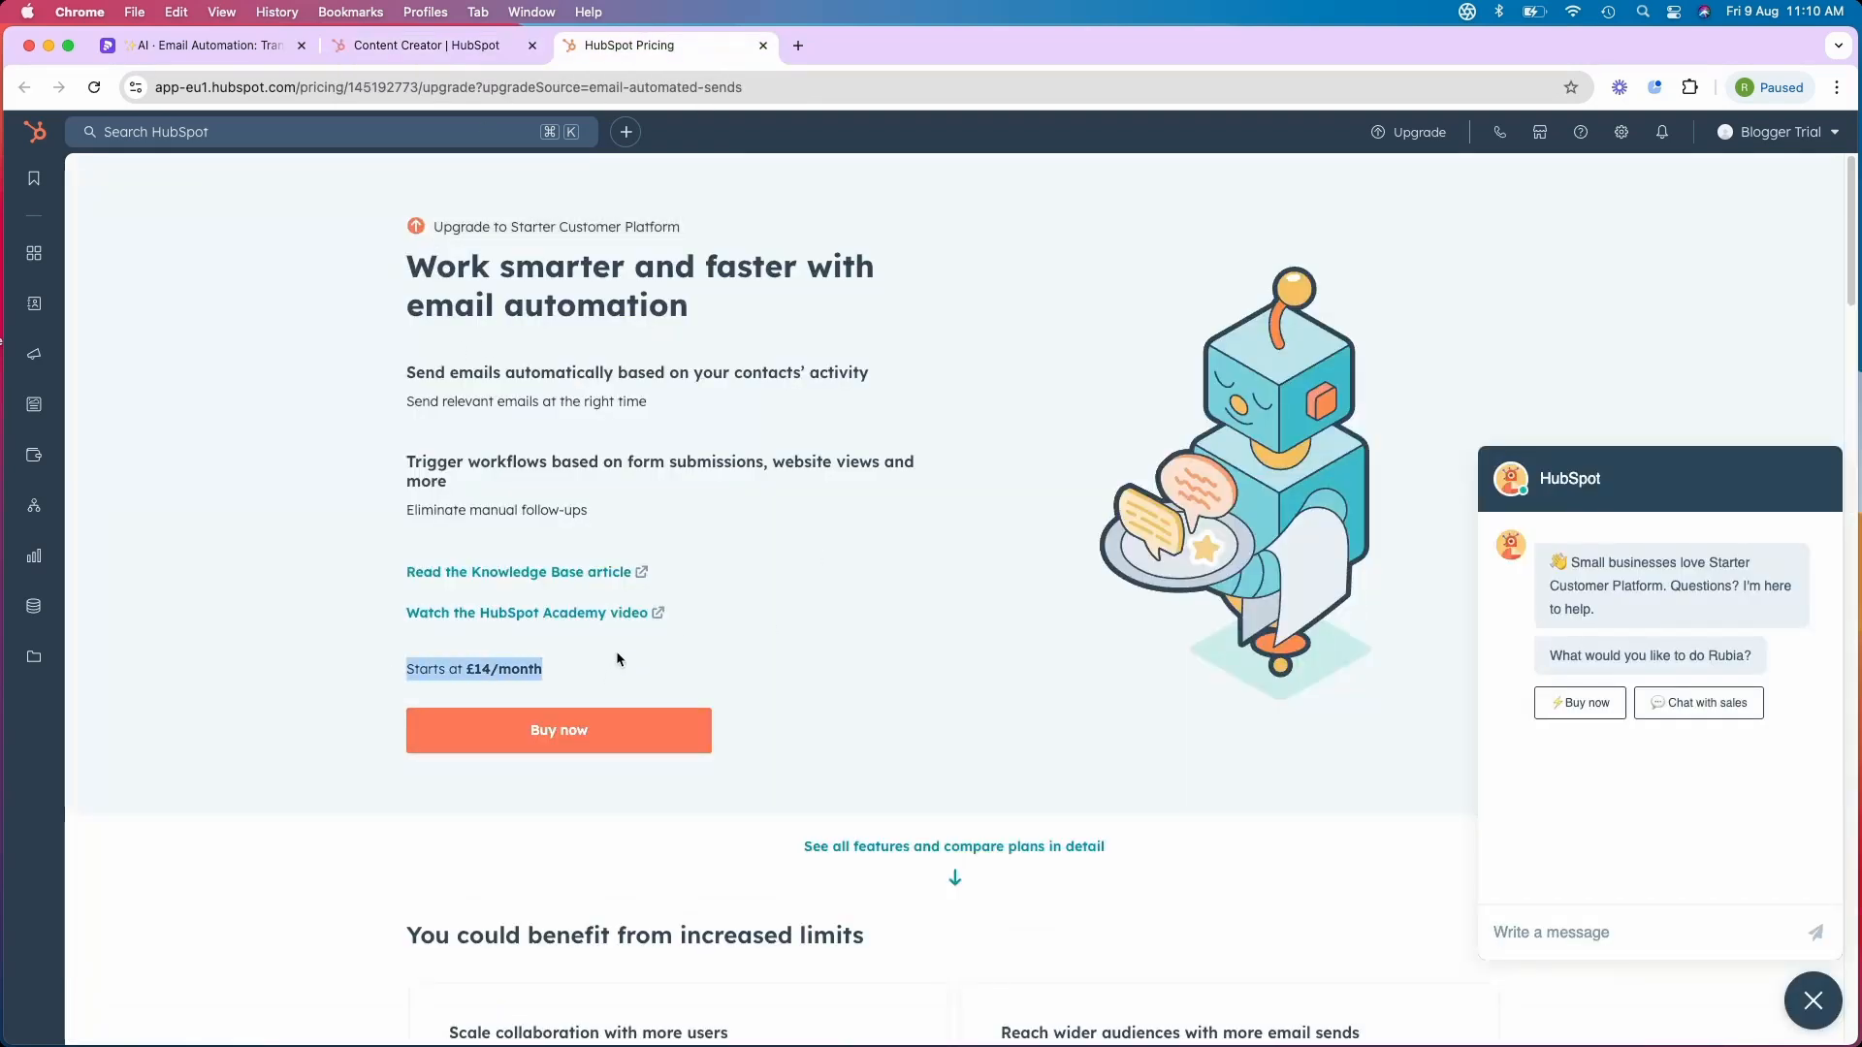
click(496, 45)
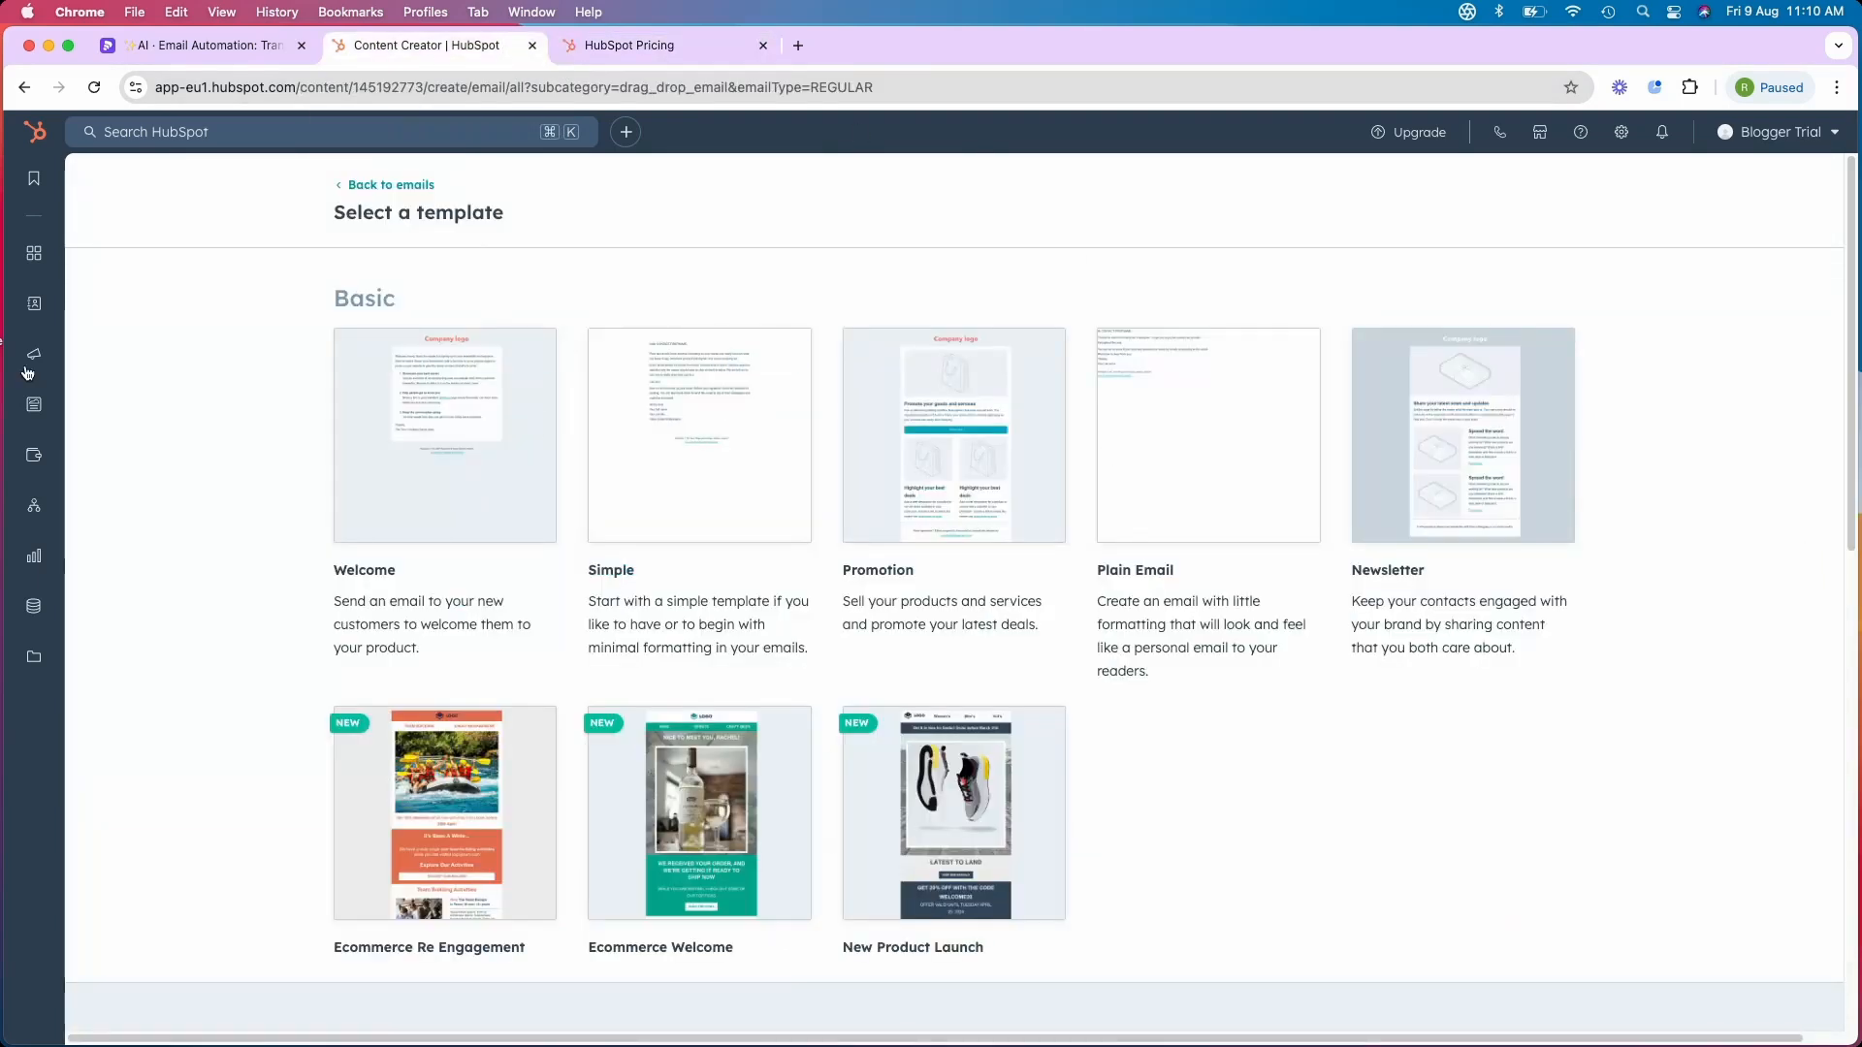
Open Workflows among the automation features and follow the upgrade to Marketing Hub Professional
mouse_move(516, 447)
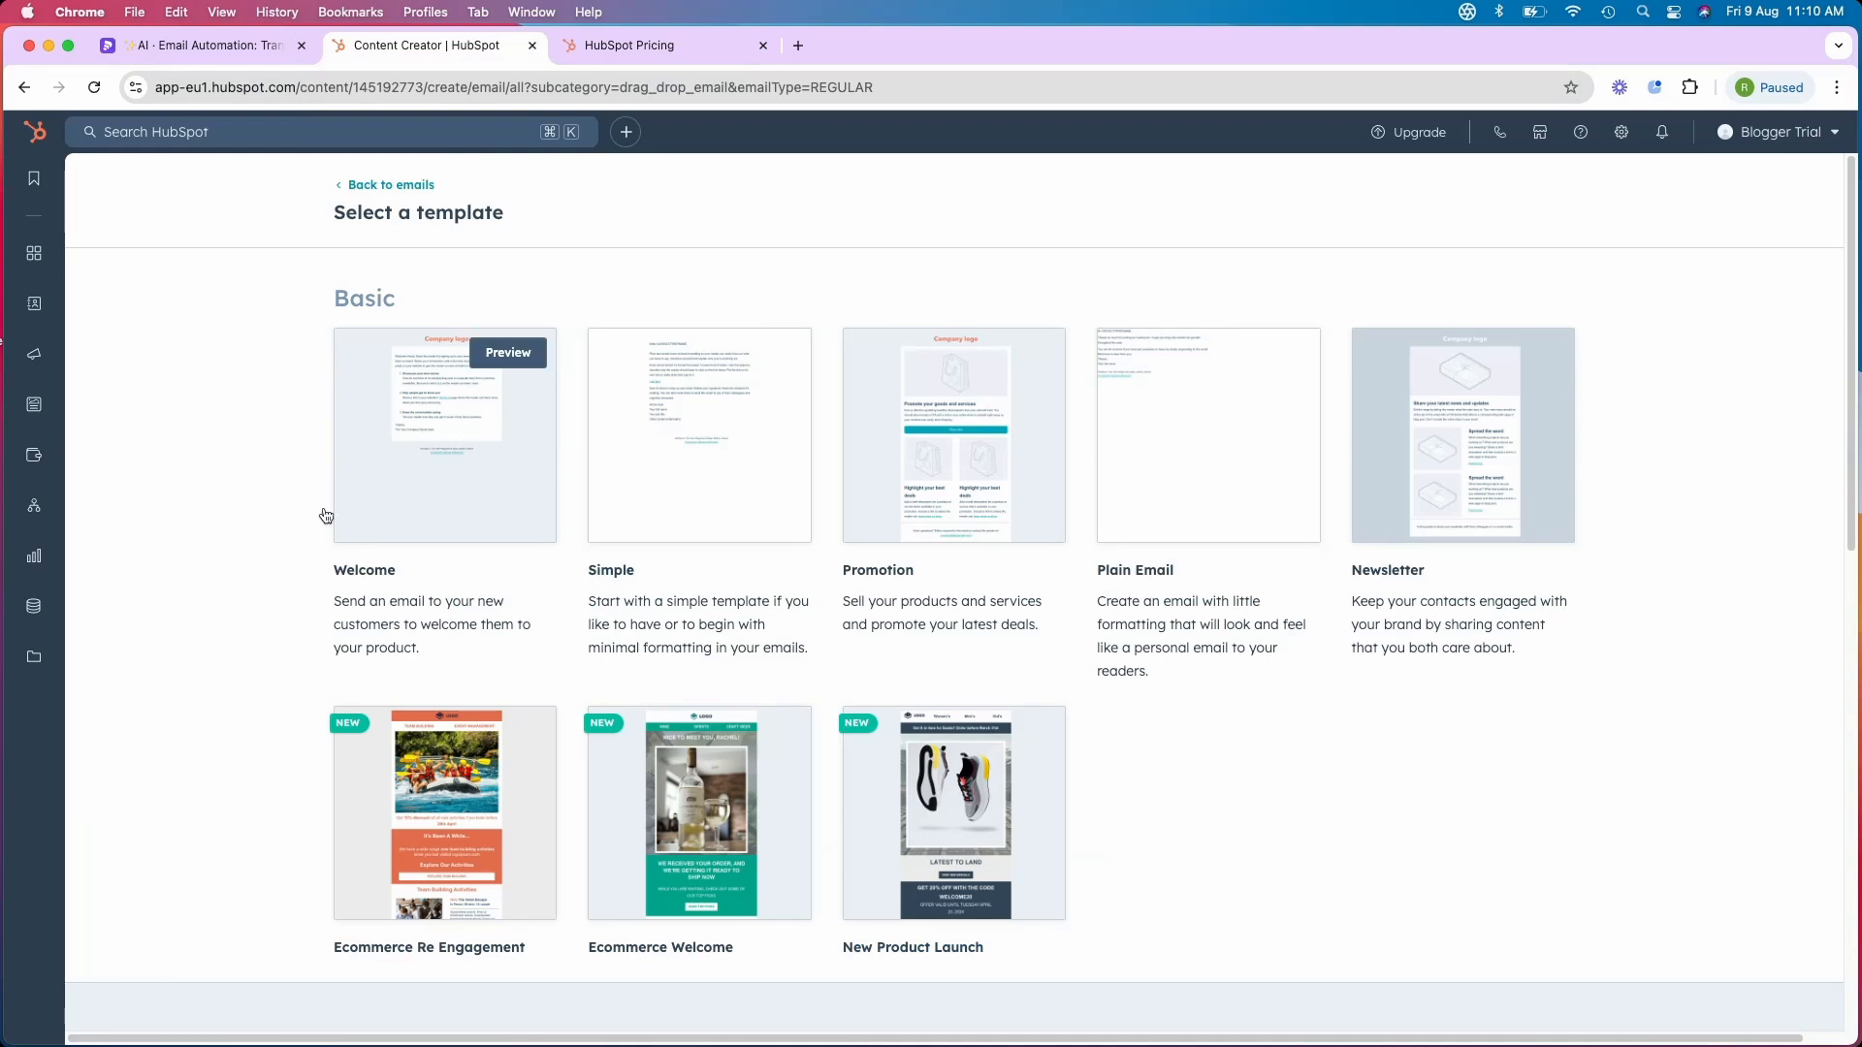
mouse_move(29, 558)
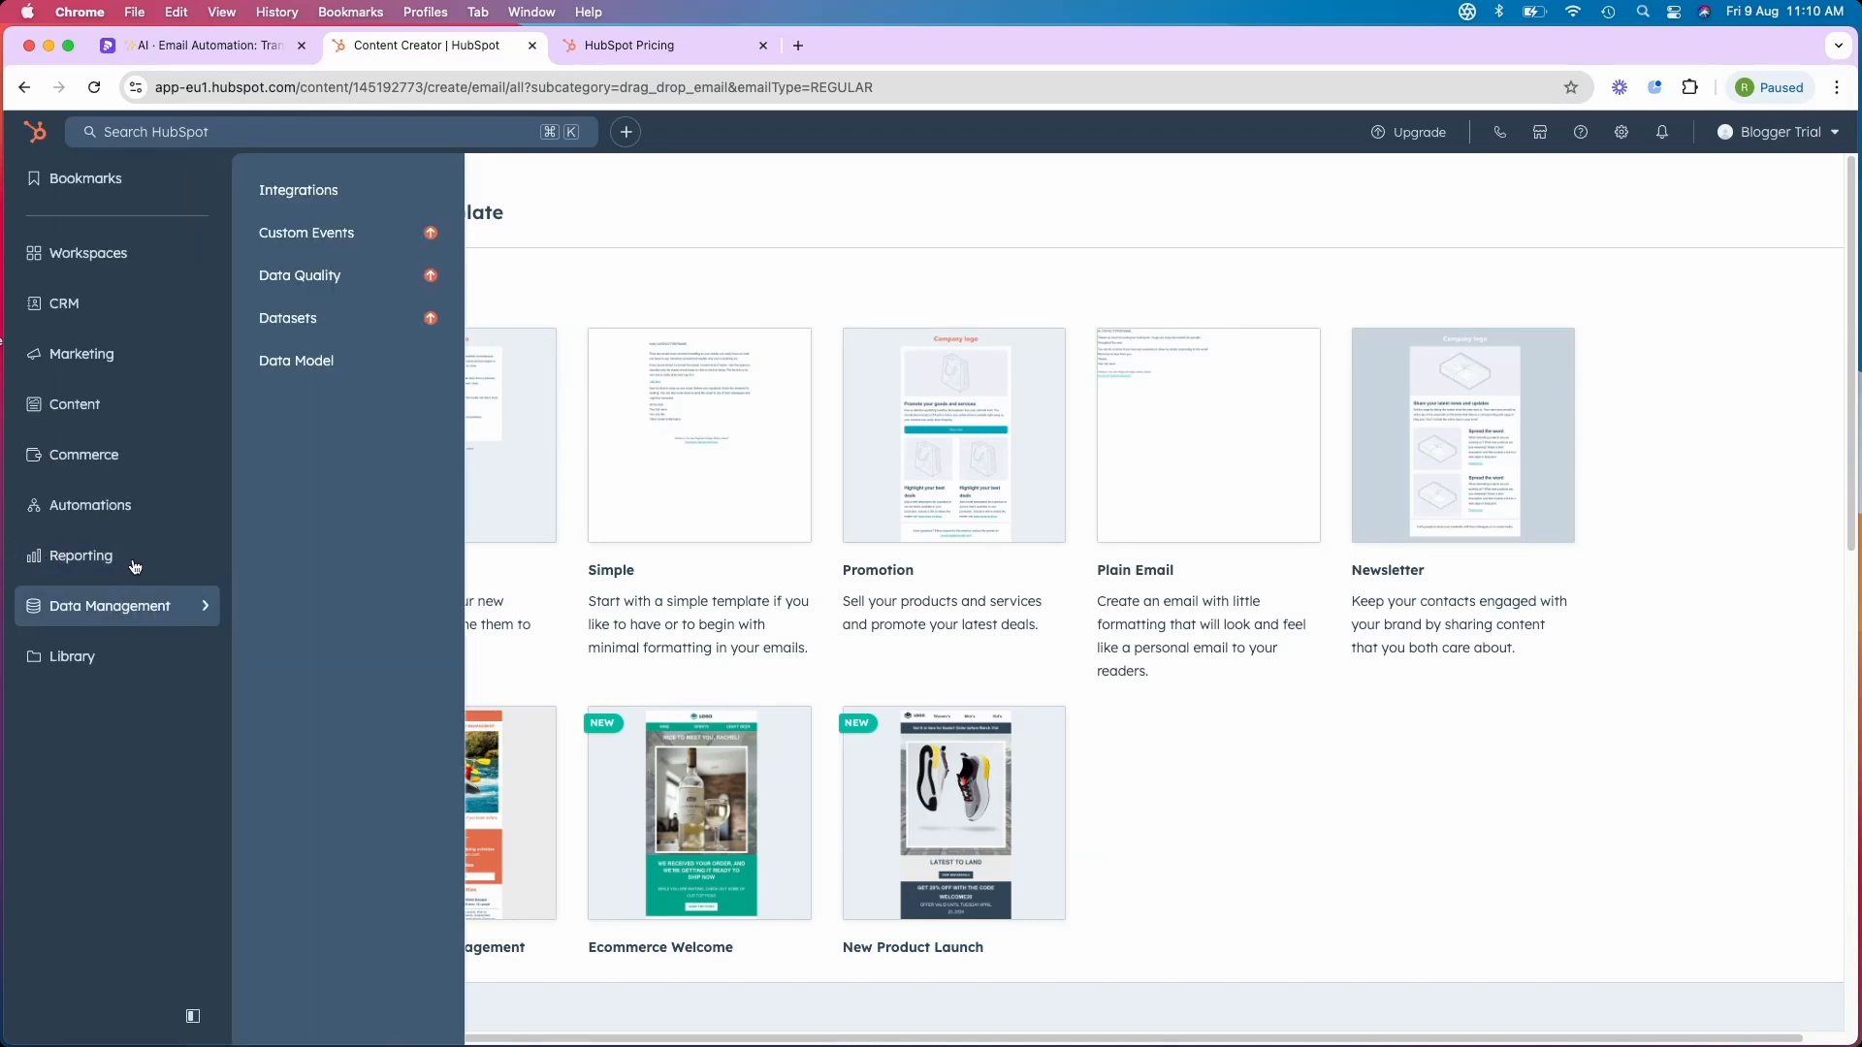
mouse_move(137, 501)
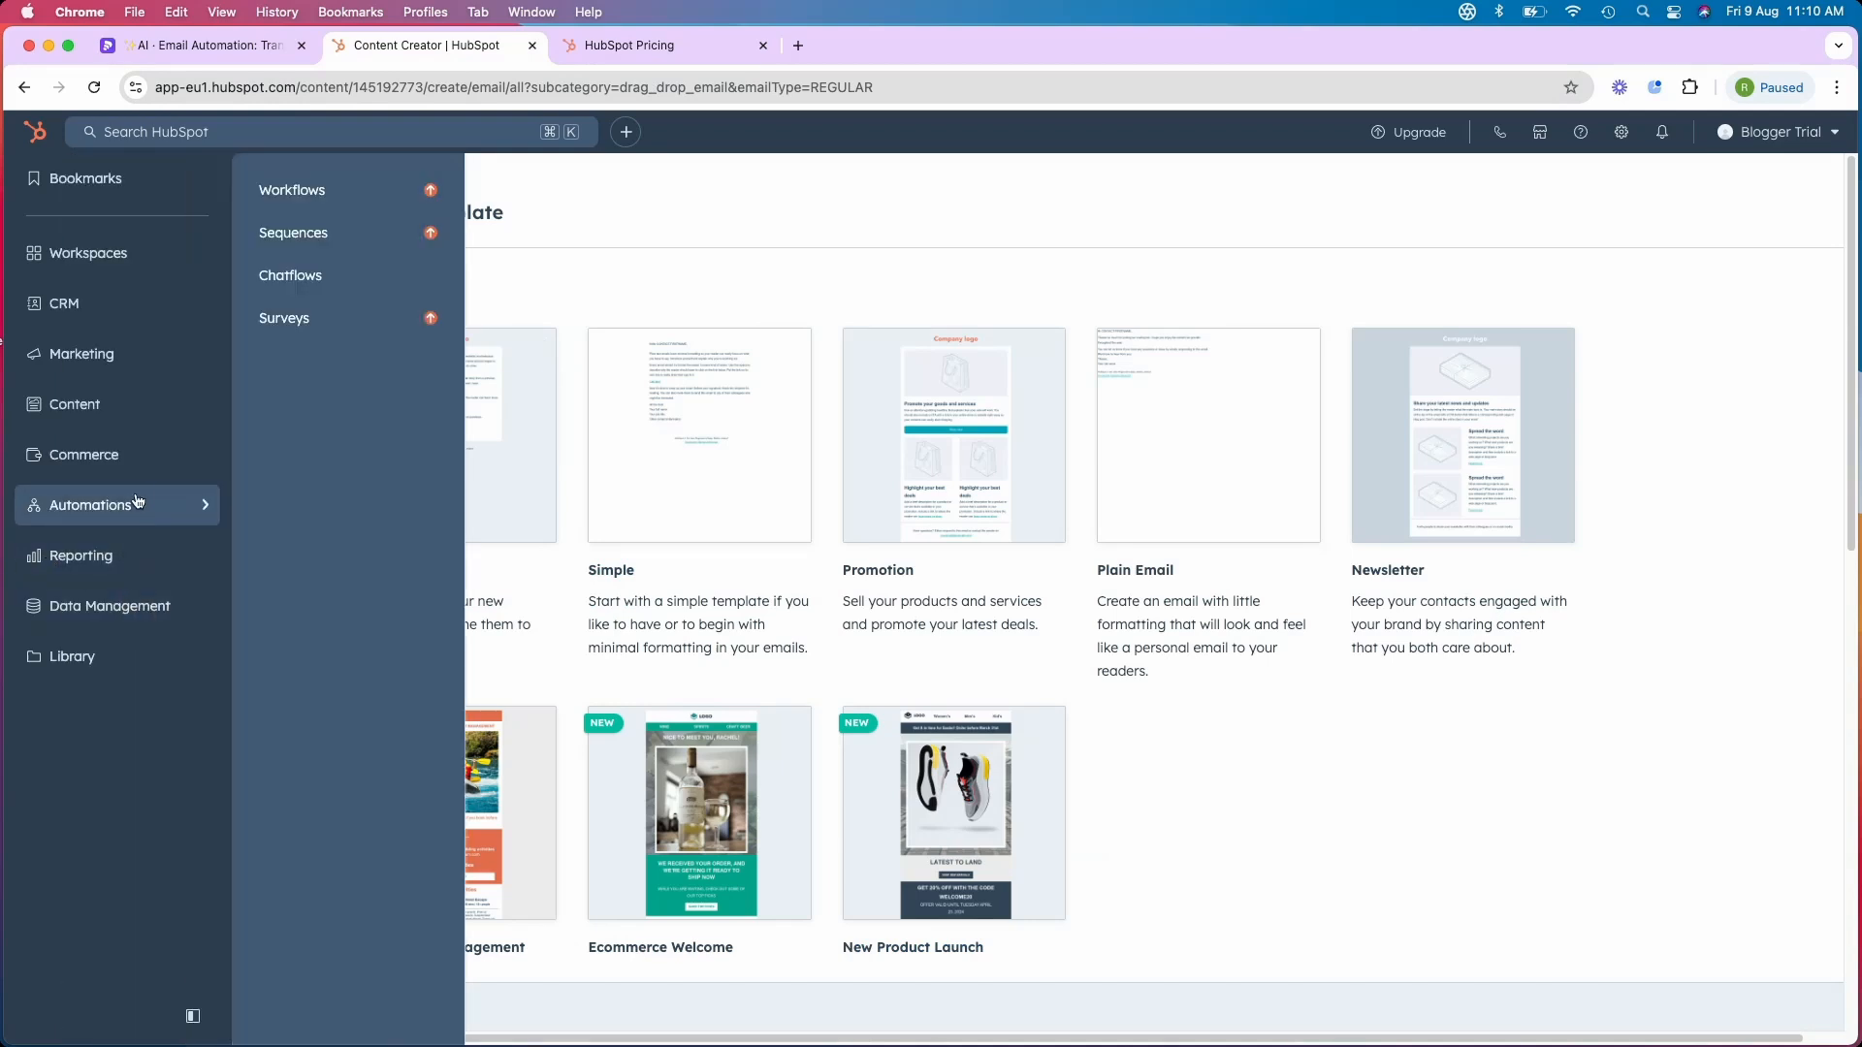
click(332, 188)
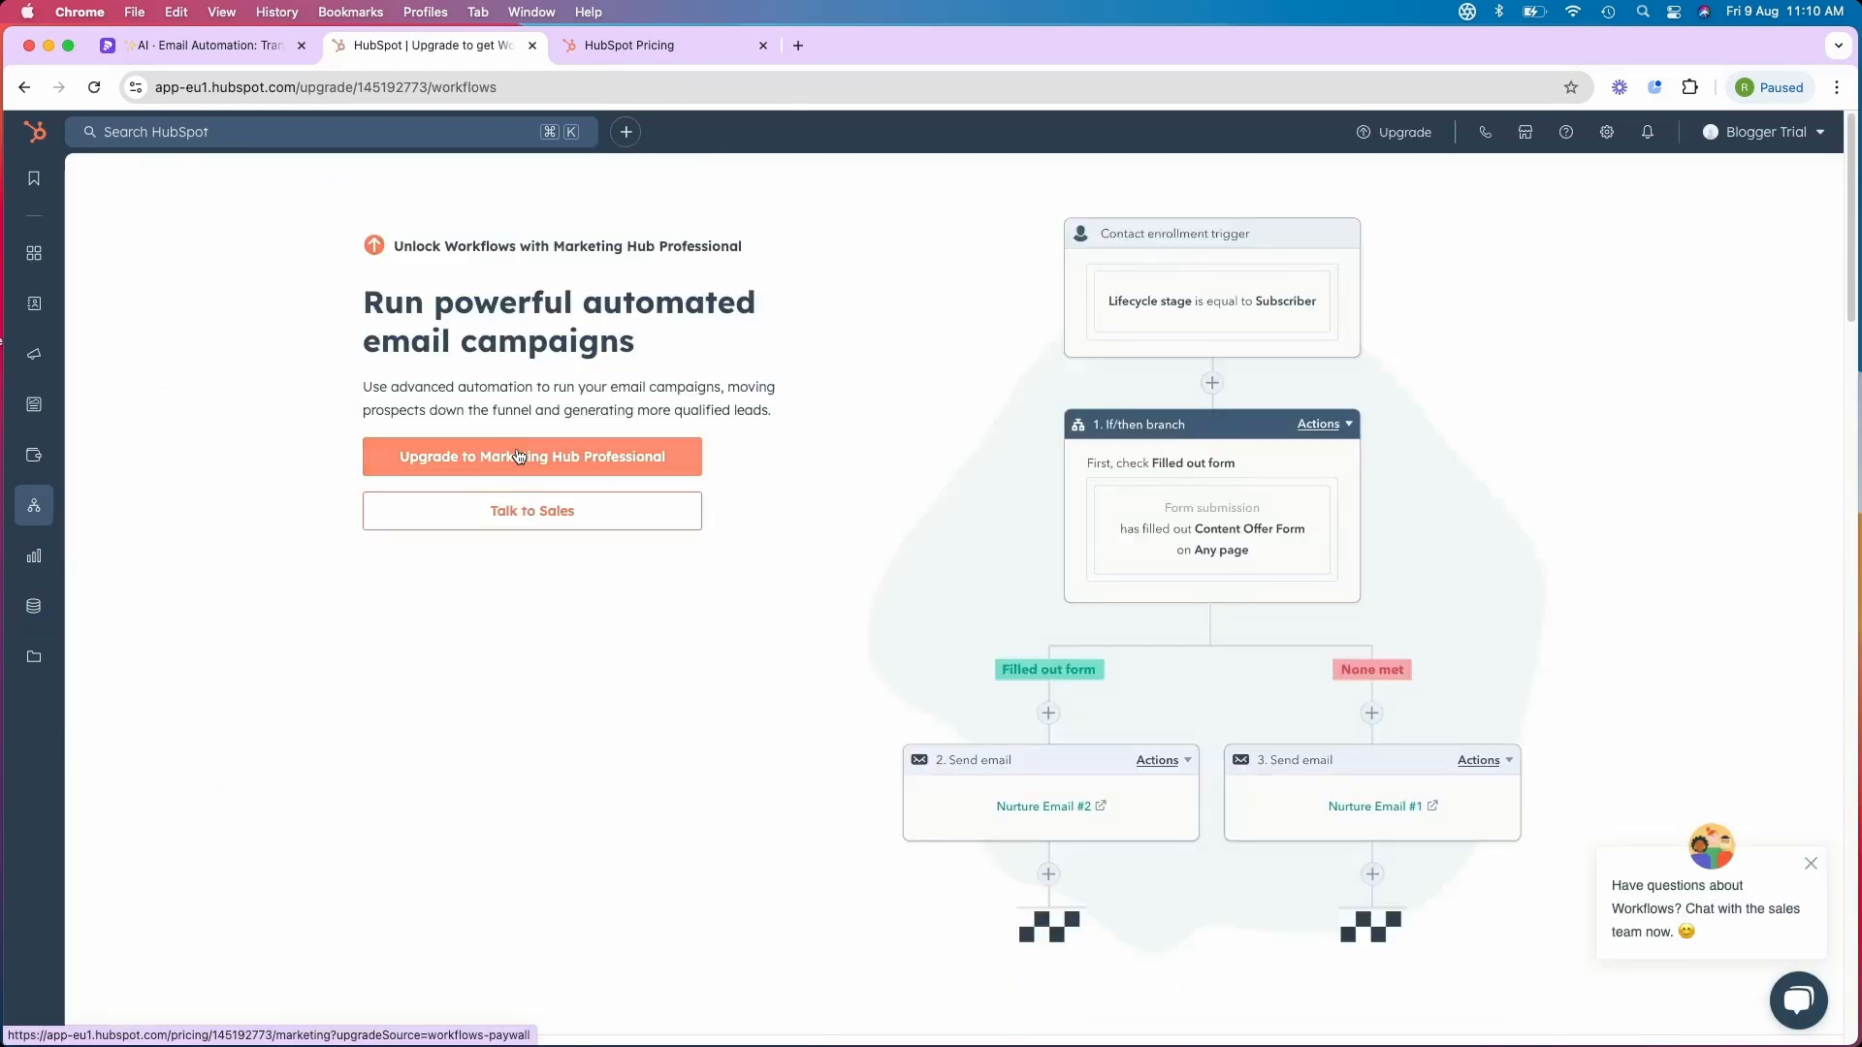
click(642, 461)
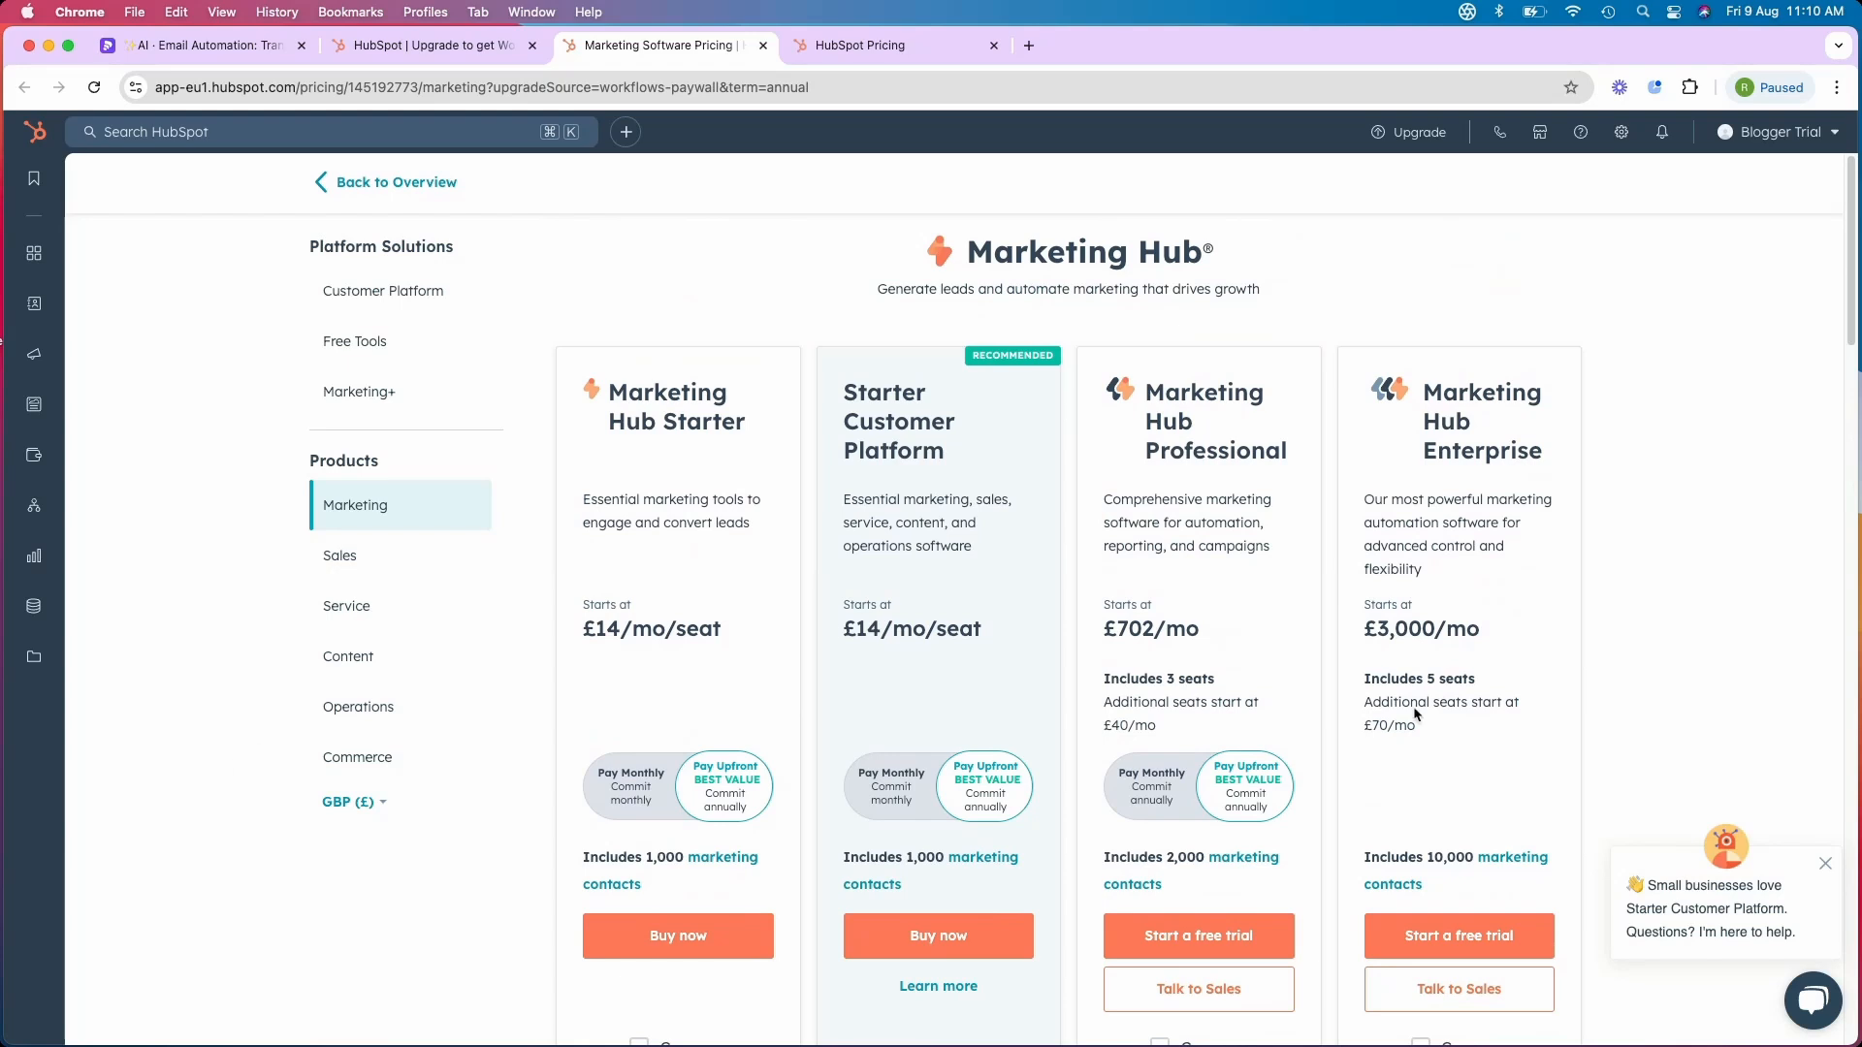
Examine the Marketing Hub plans and compare the features of the Starter, Professional and Enterprise tiers
scroll(1371, 588, down, 15)
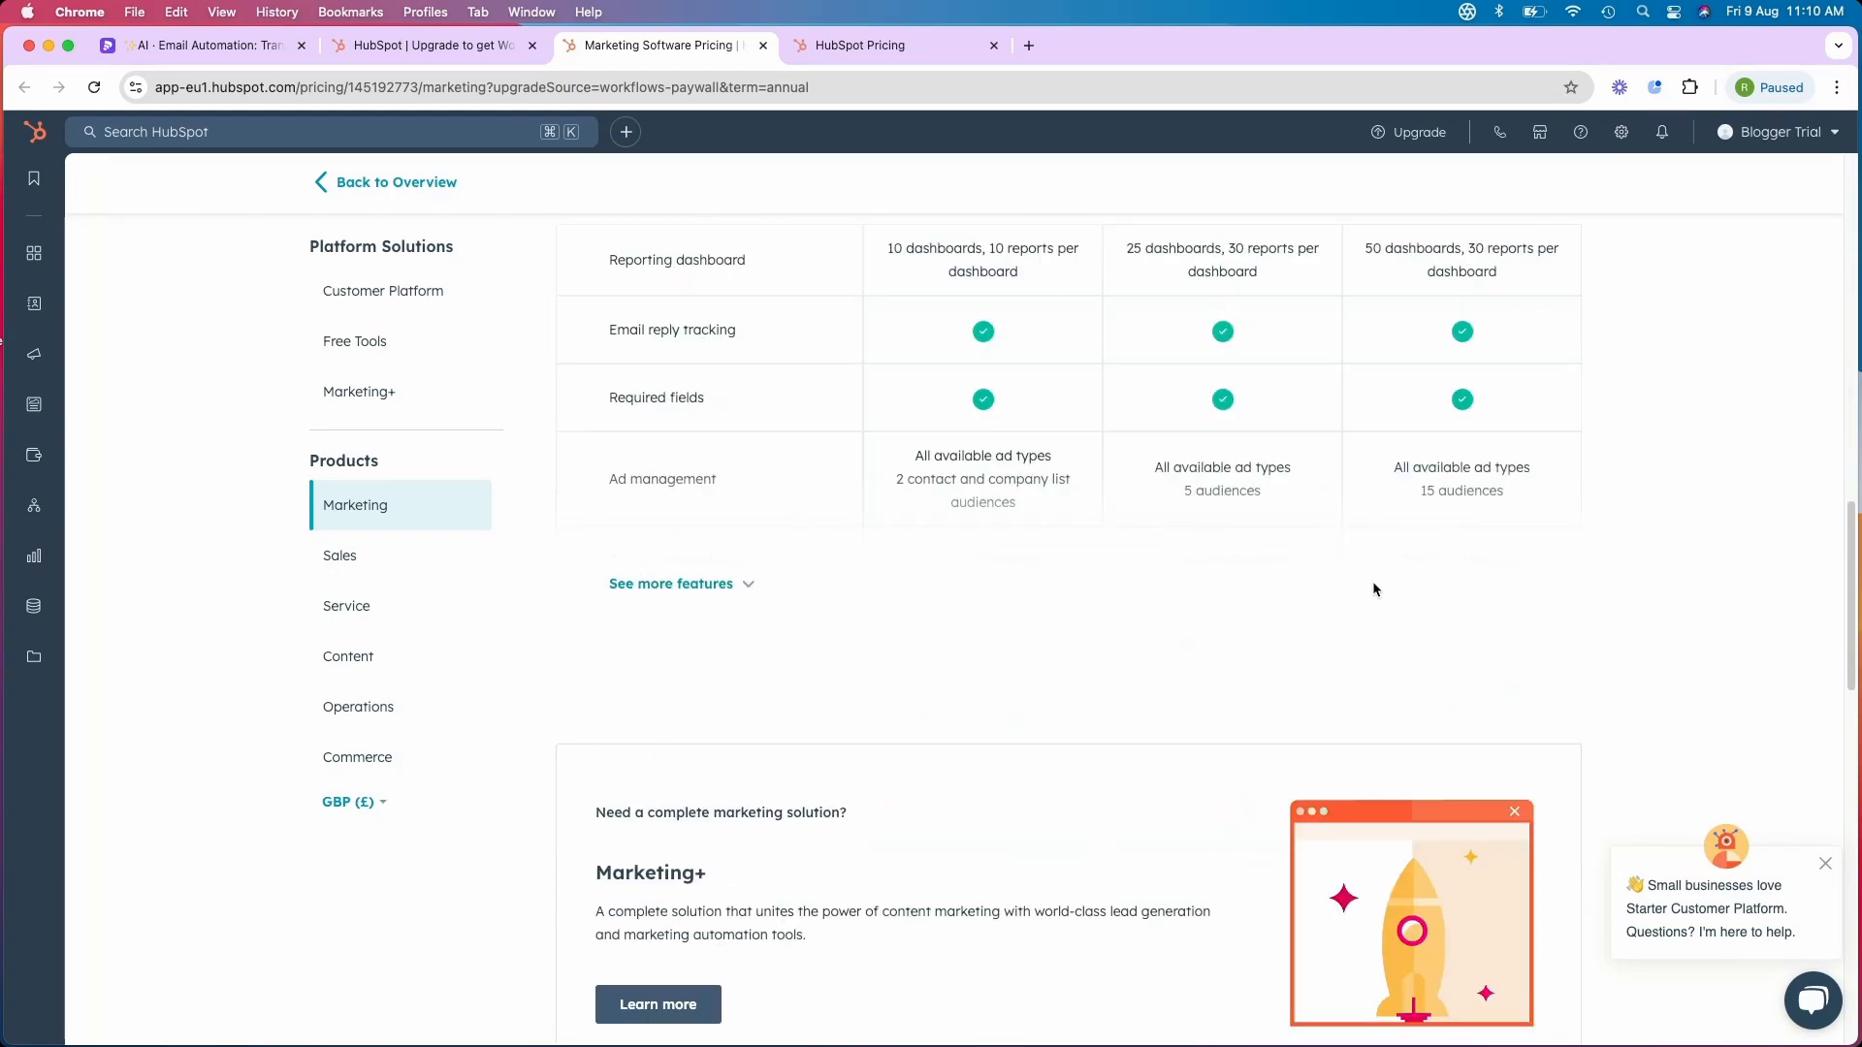
scroll(1374, 588, down, 8)
scroll(1373, 587, down, 4)
scroll(1373, 588, up, 15)
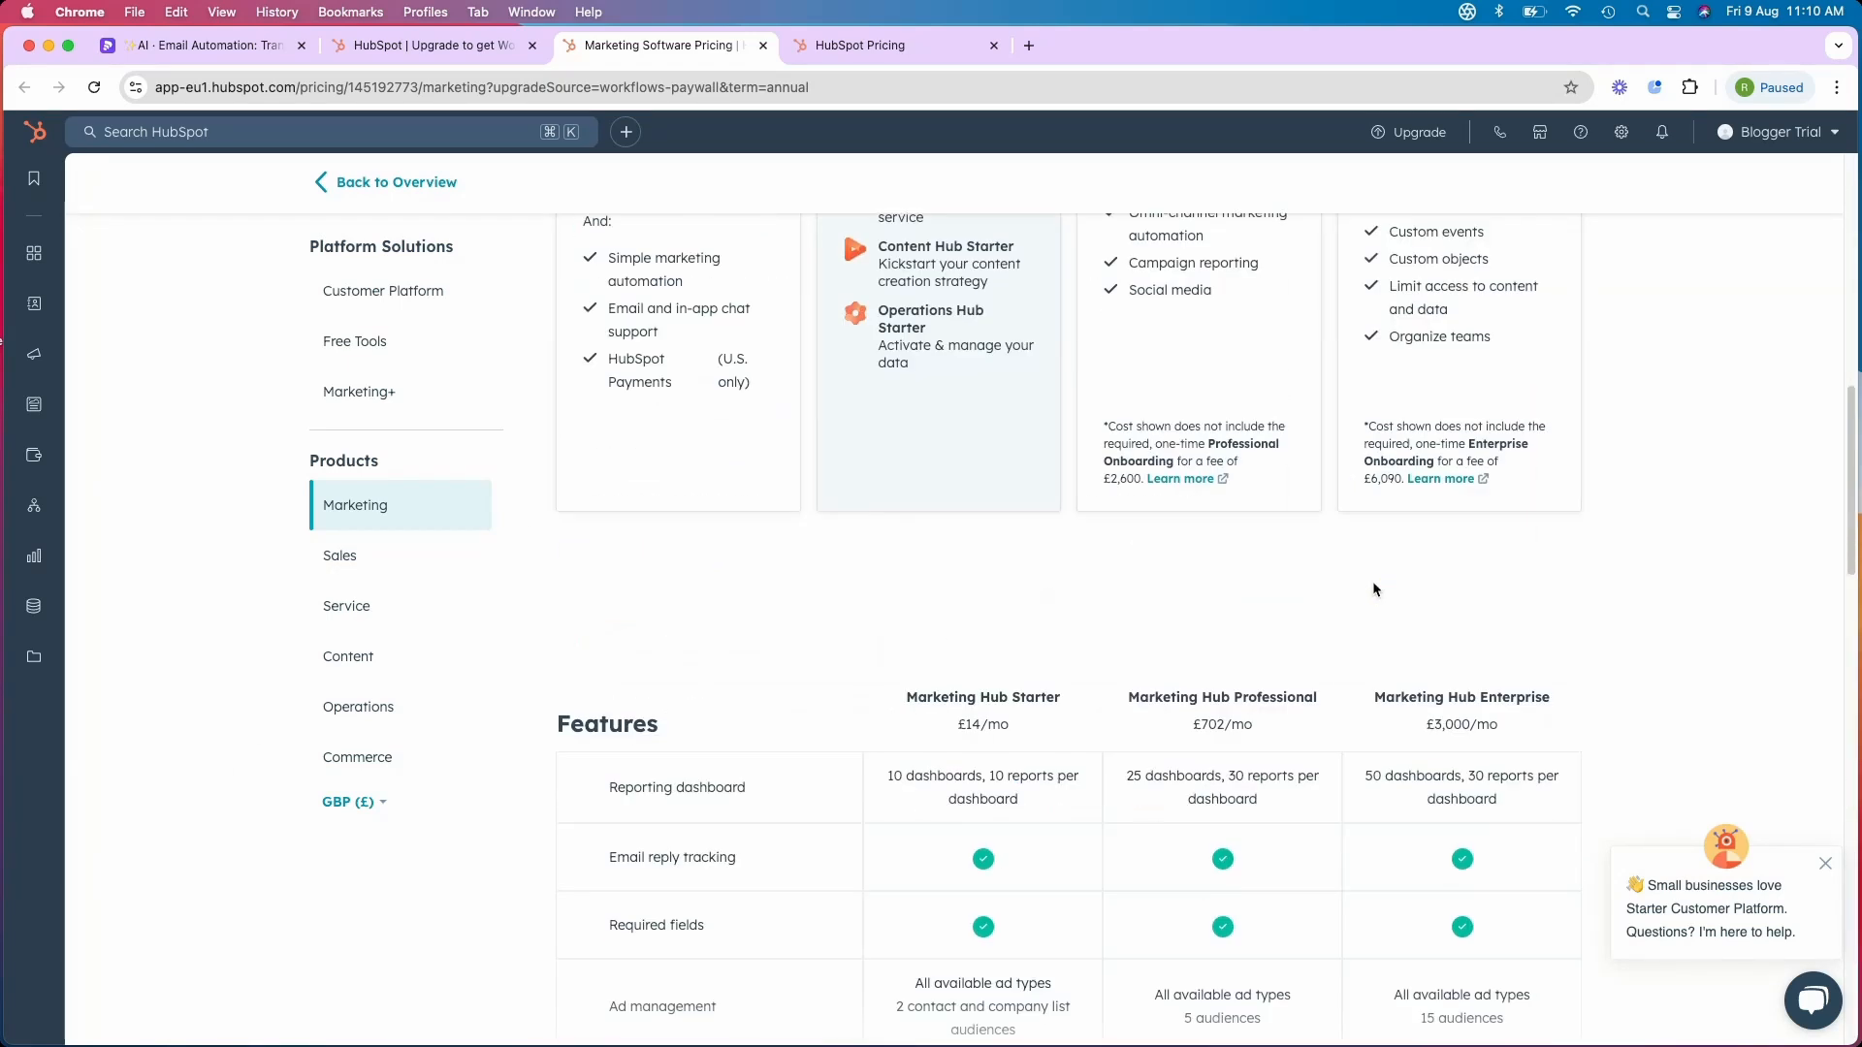
scroll(1373, 580, up, 8)
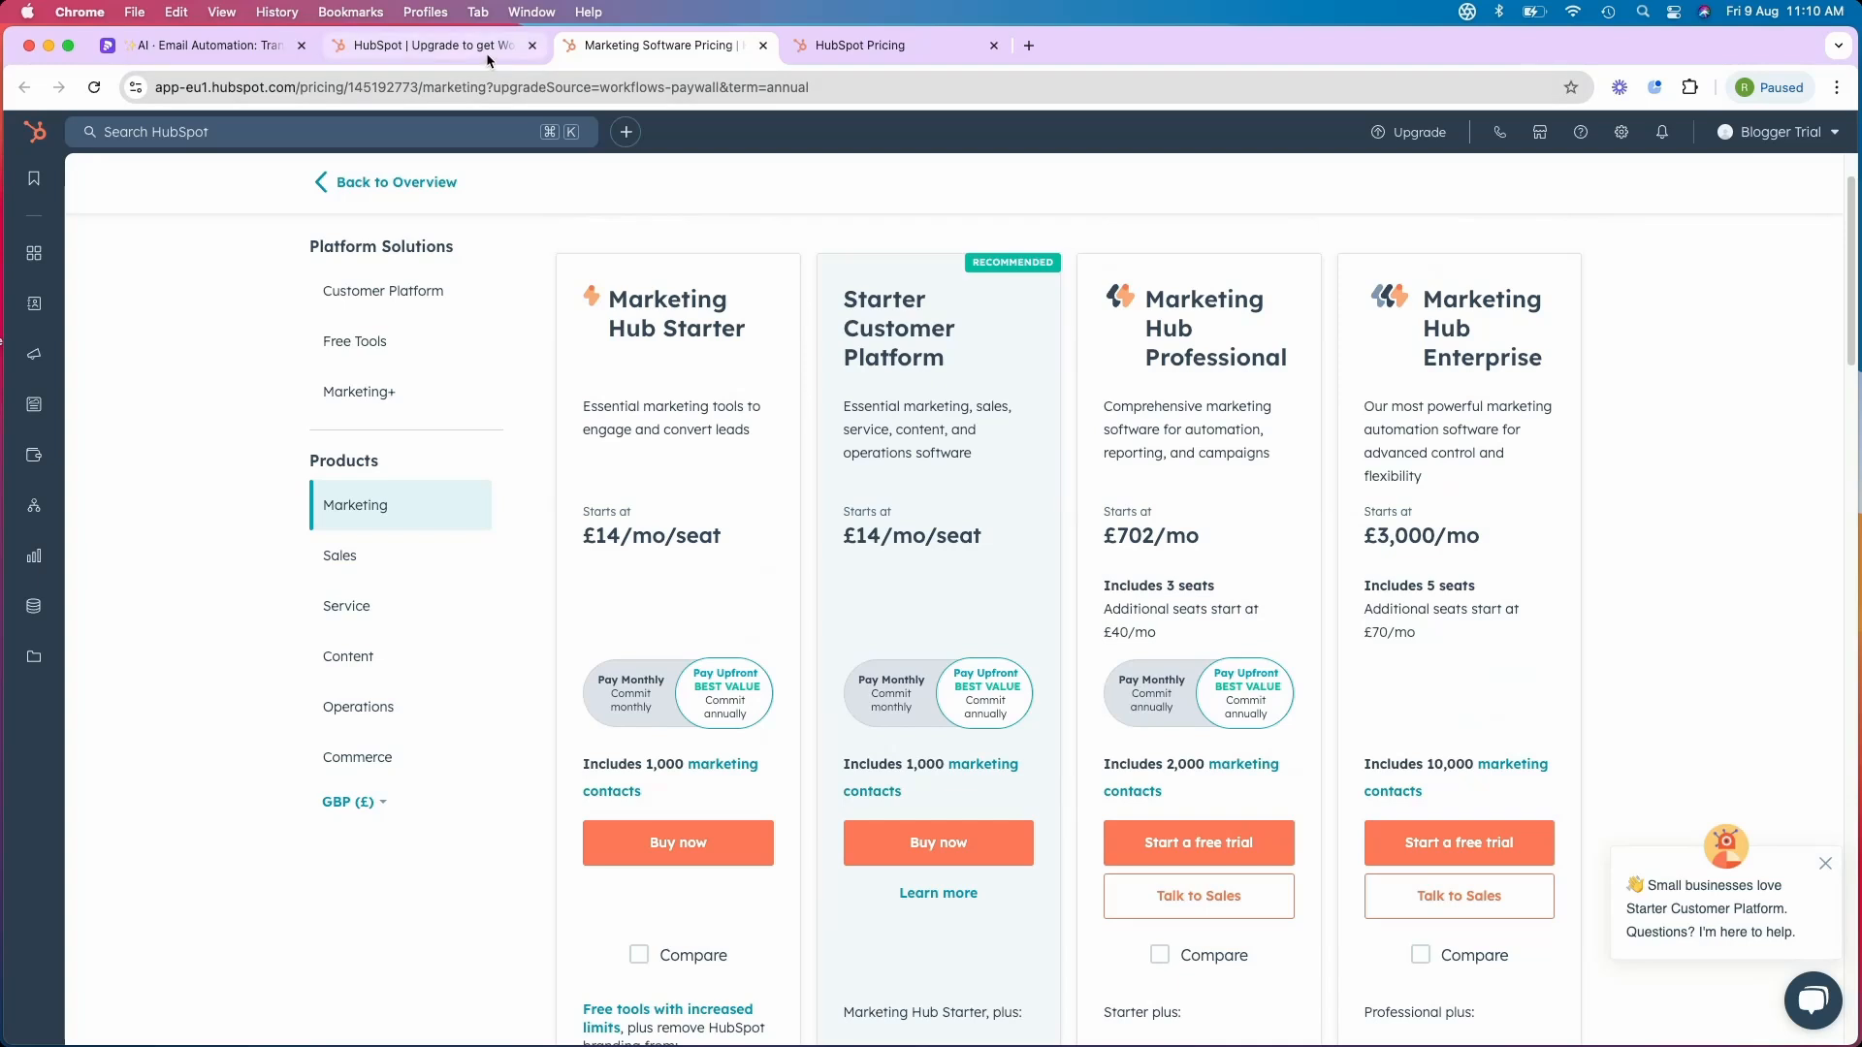
Open the Welcome template for a new Regular marketing email and exit the email editor
click(486, 52)
click(856, 50)
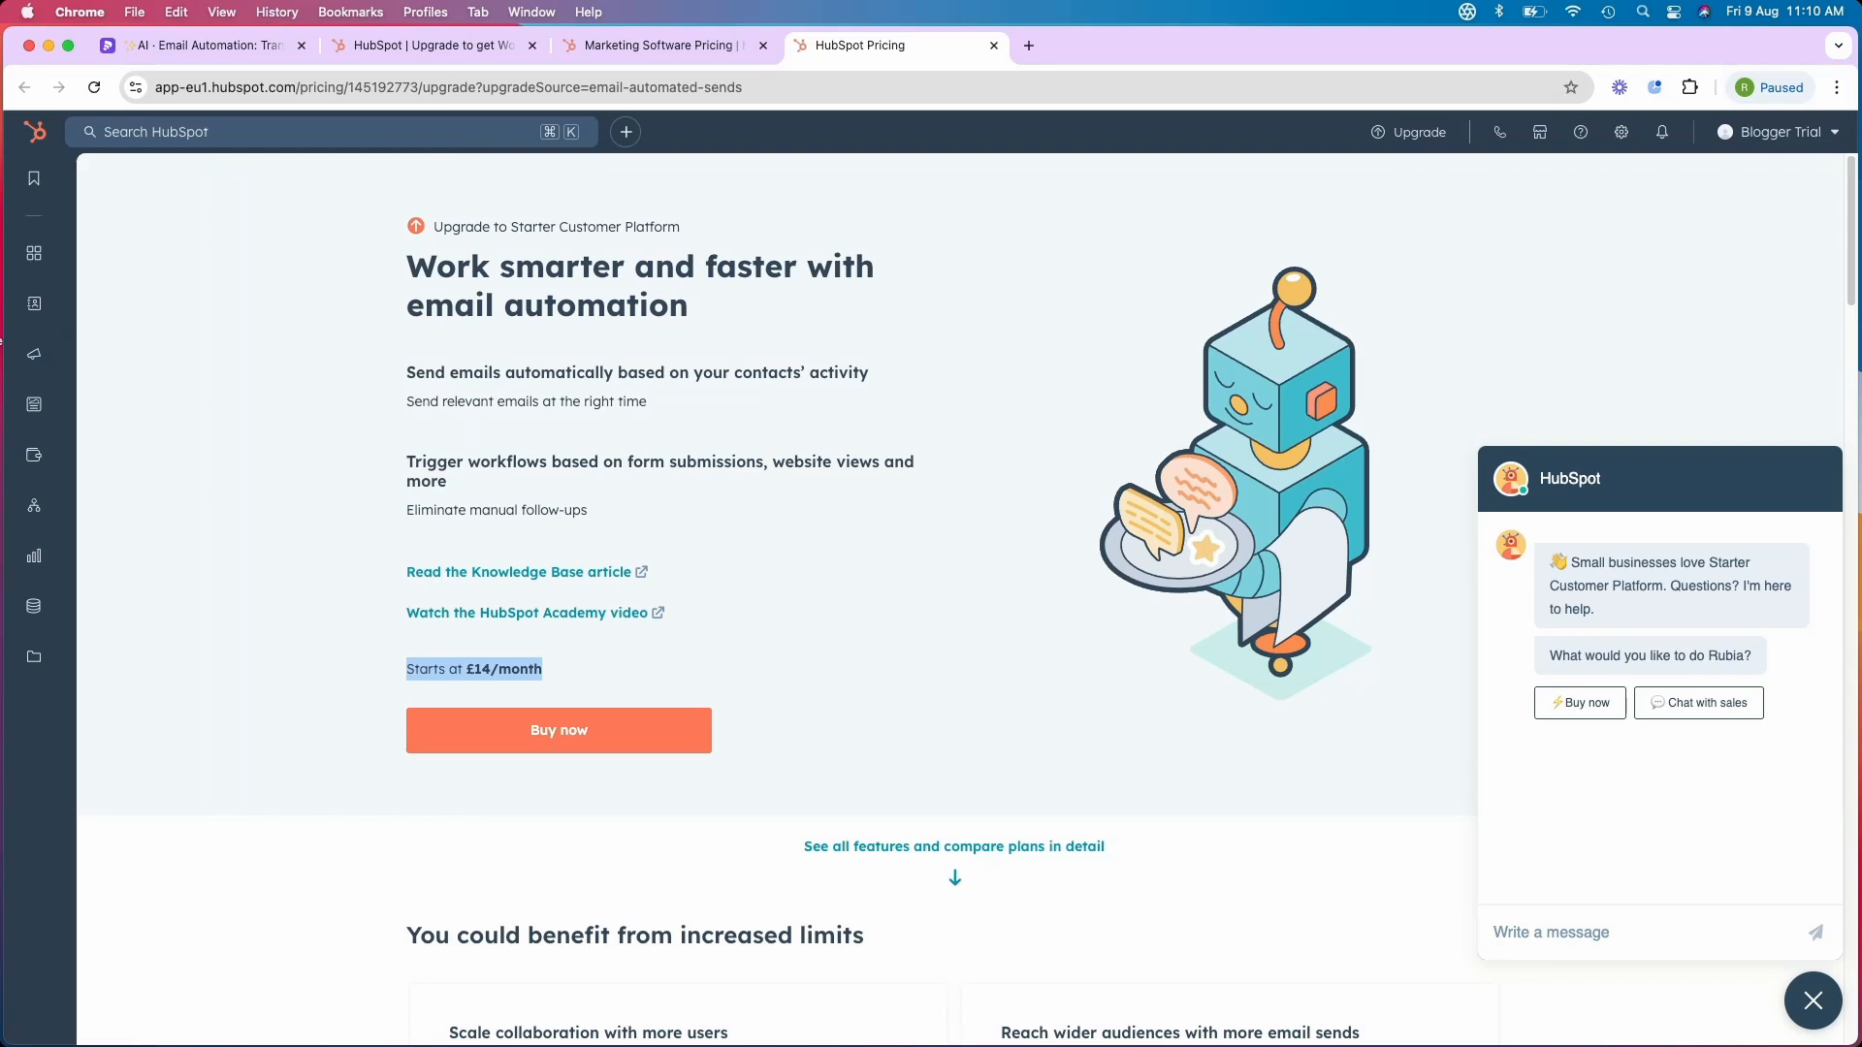
mouse_move(39, 353)
mouse_move(106, 353)
click(330, 232)
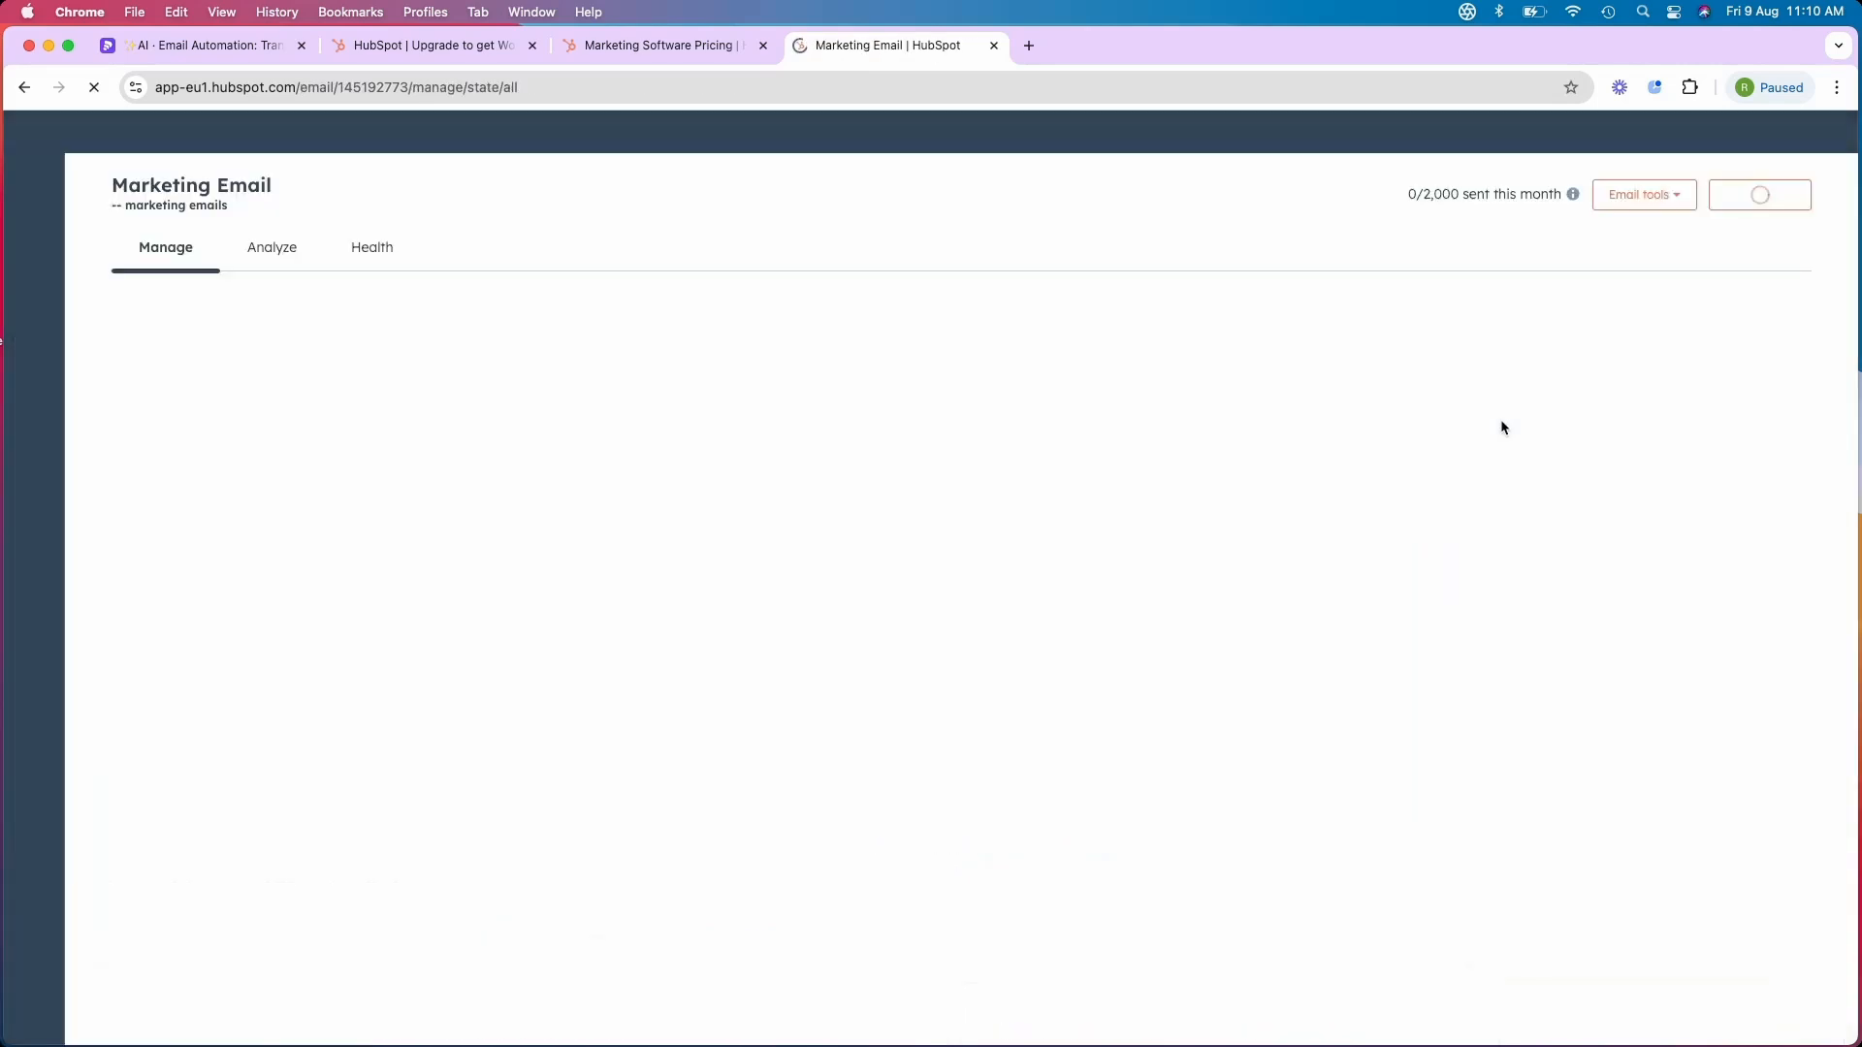
click(1745, 194)
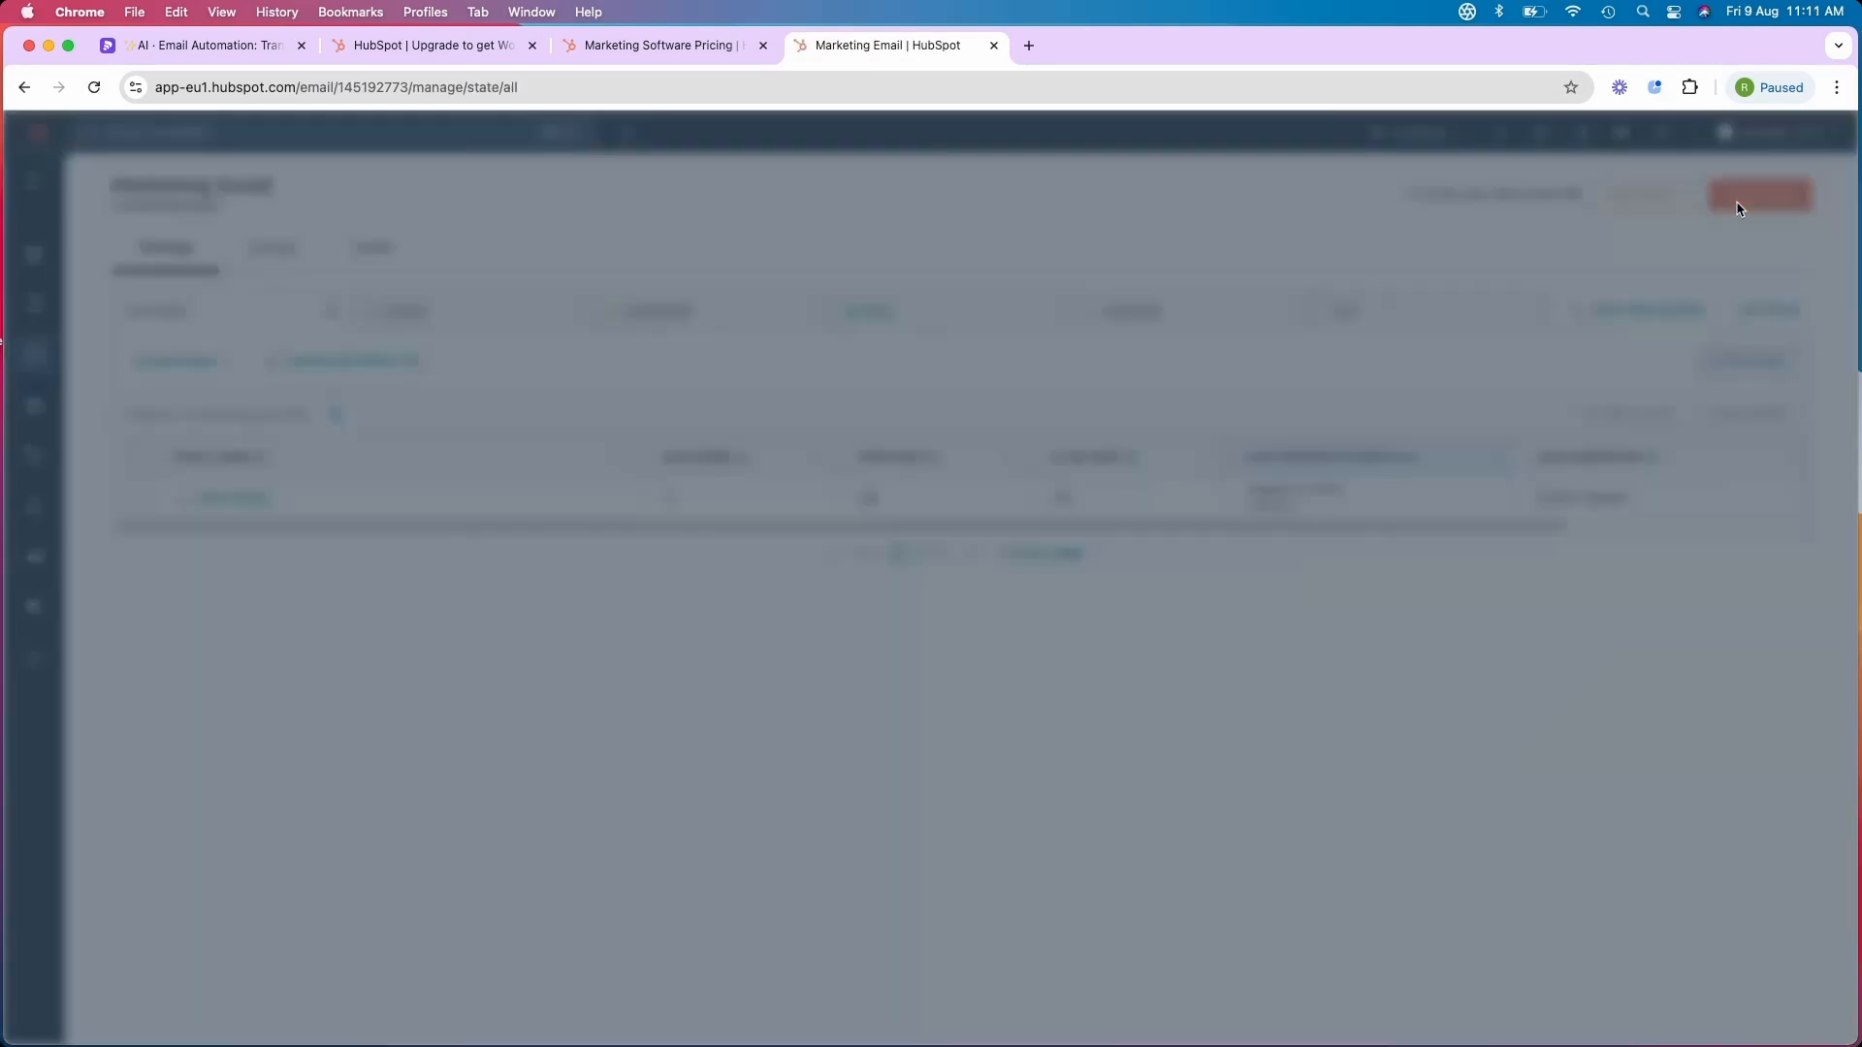
click(753, 491)
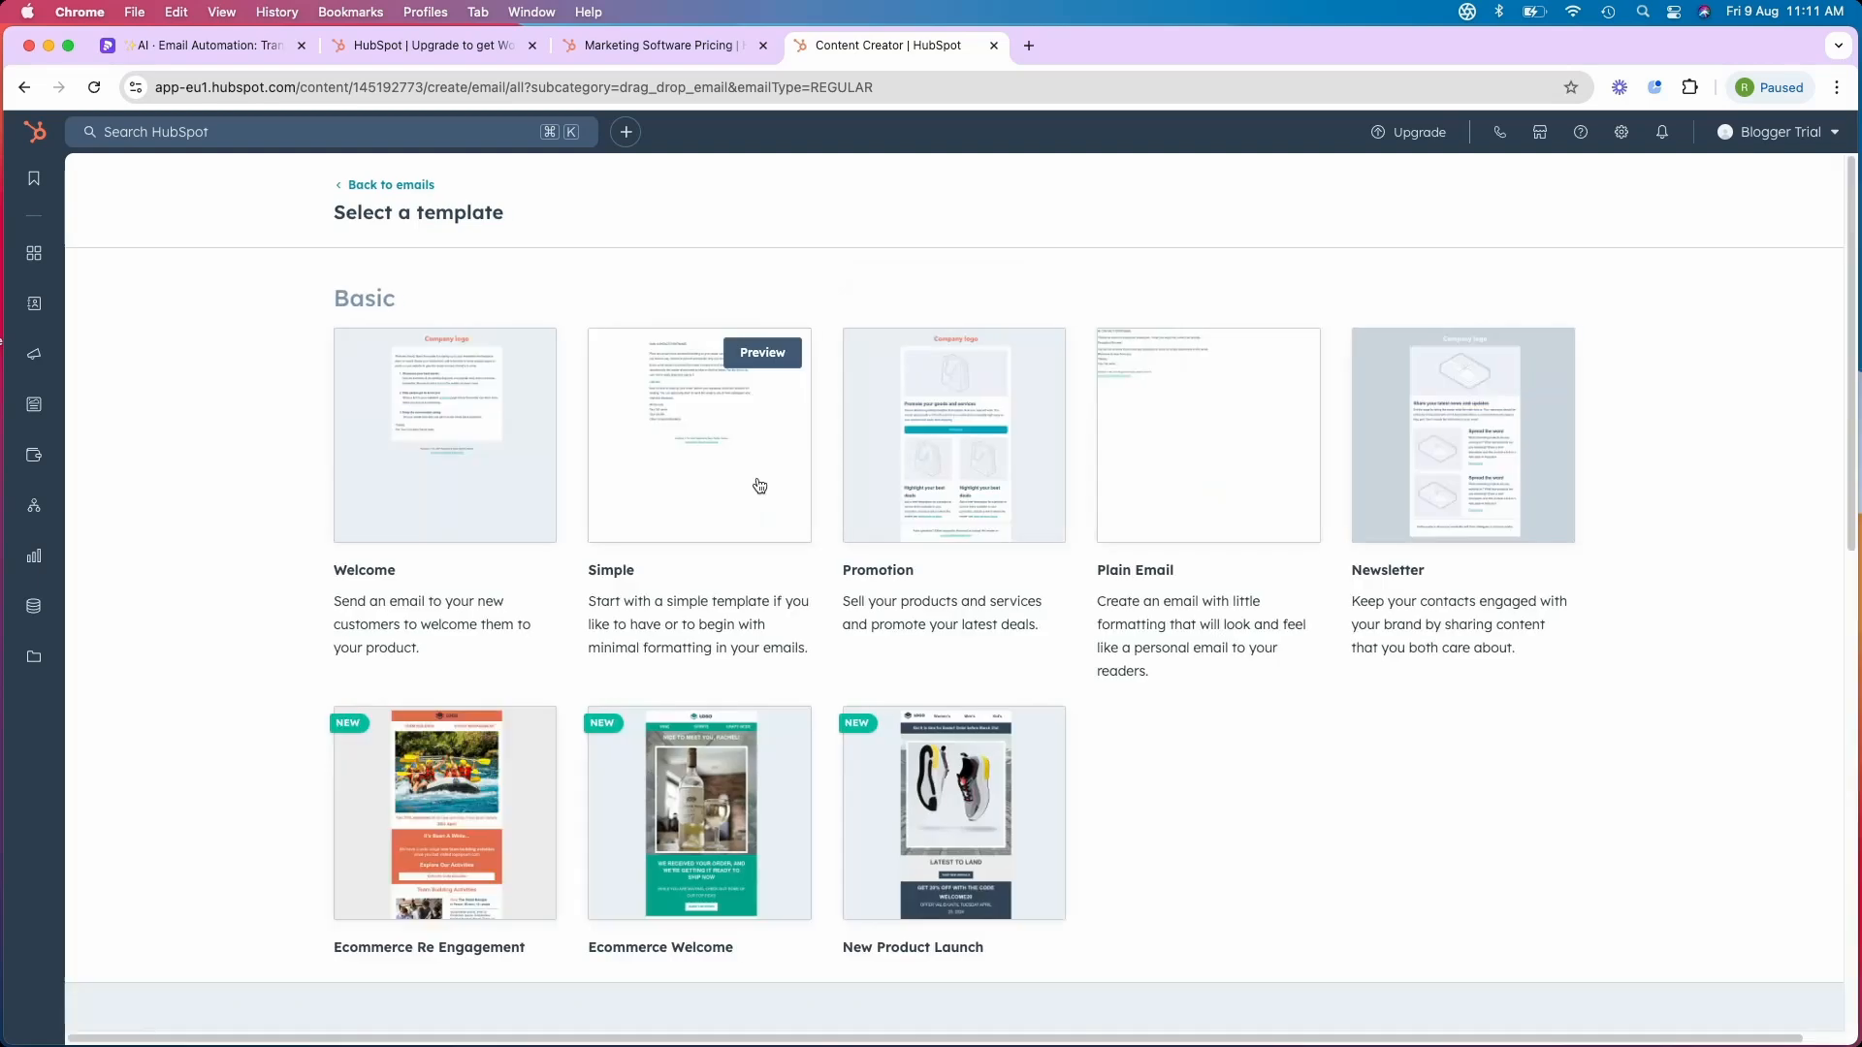
click(446, 455)
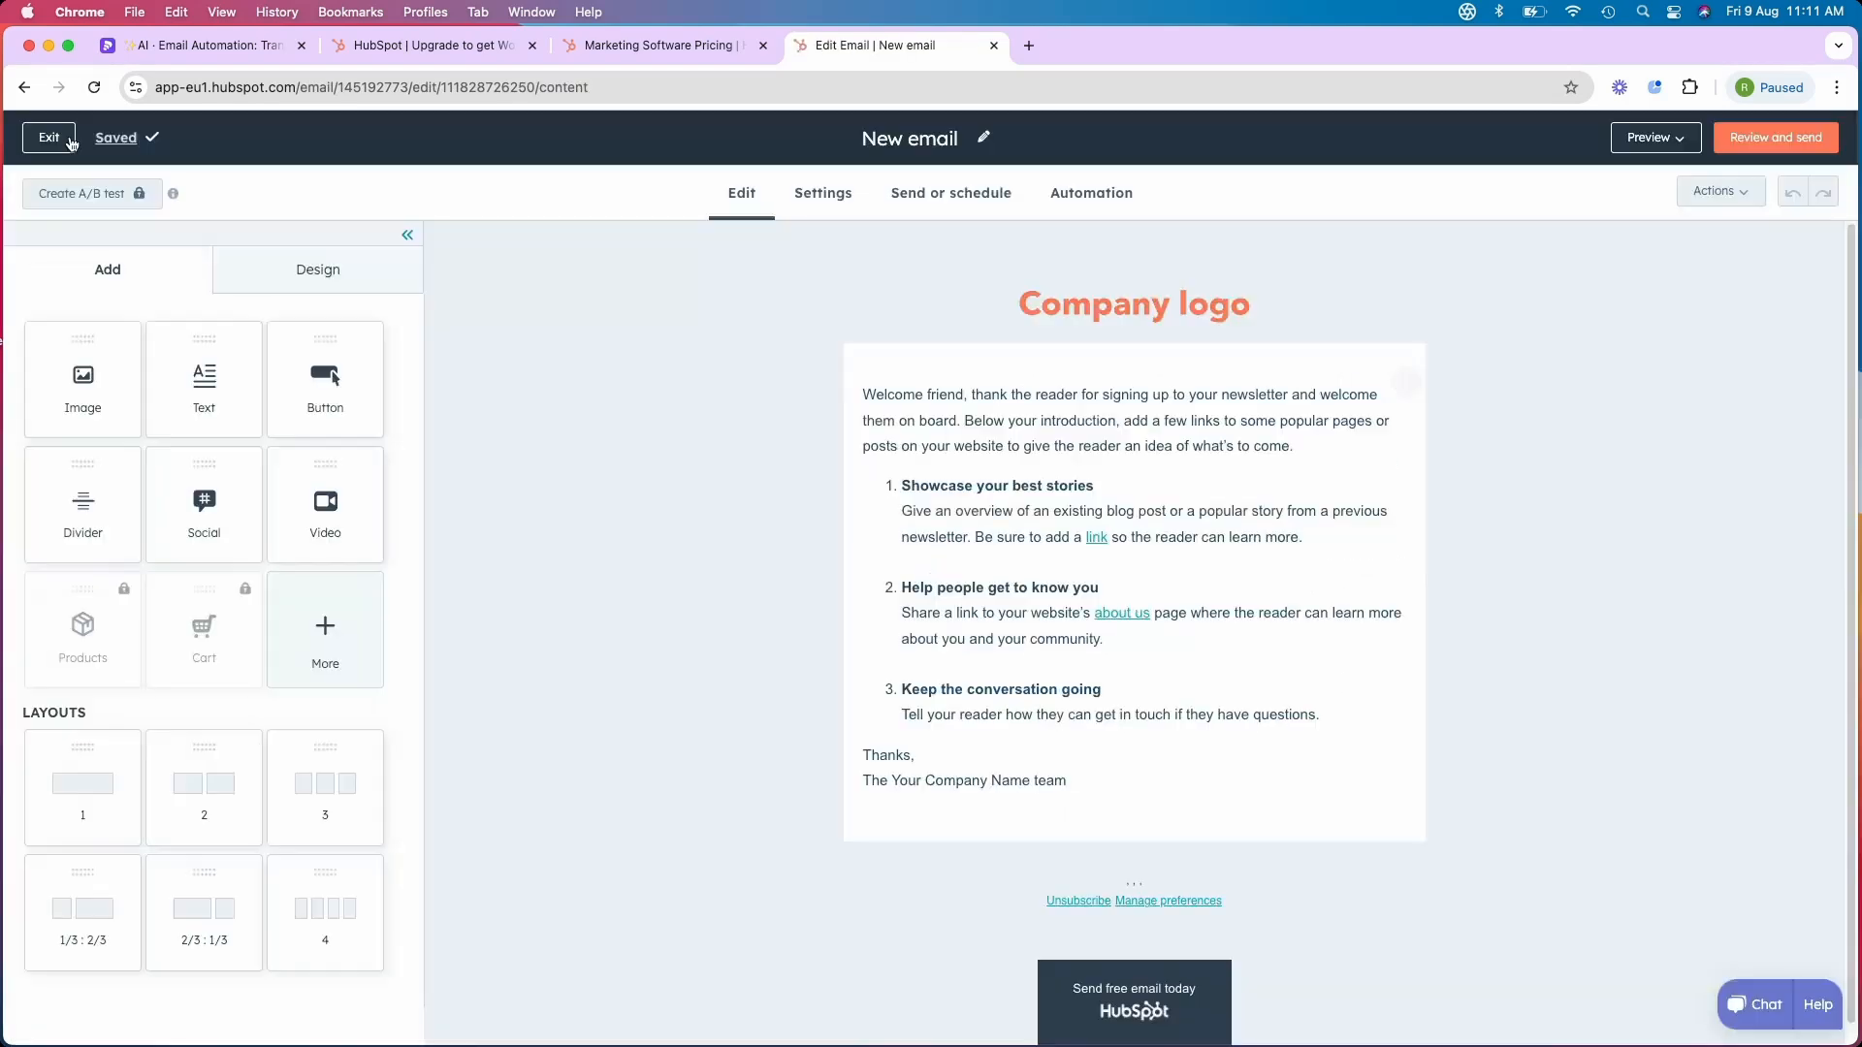
click(70, 144)
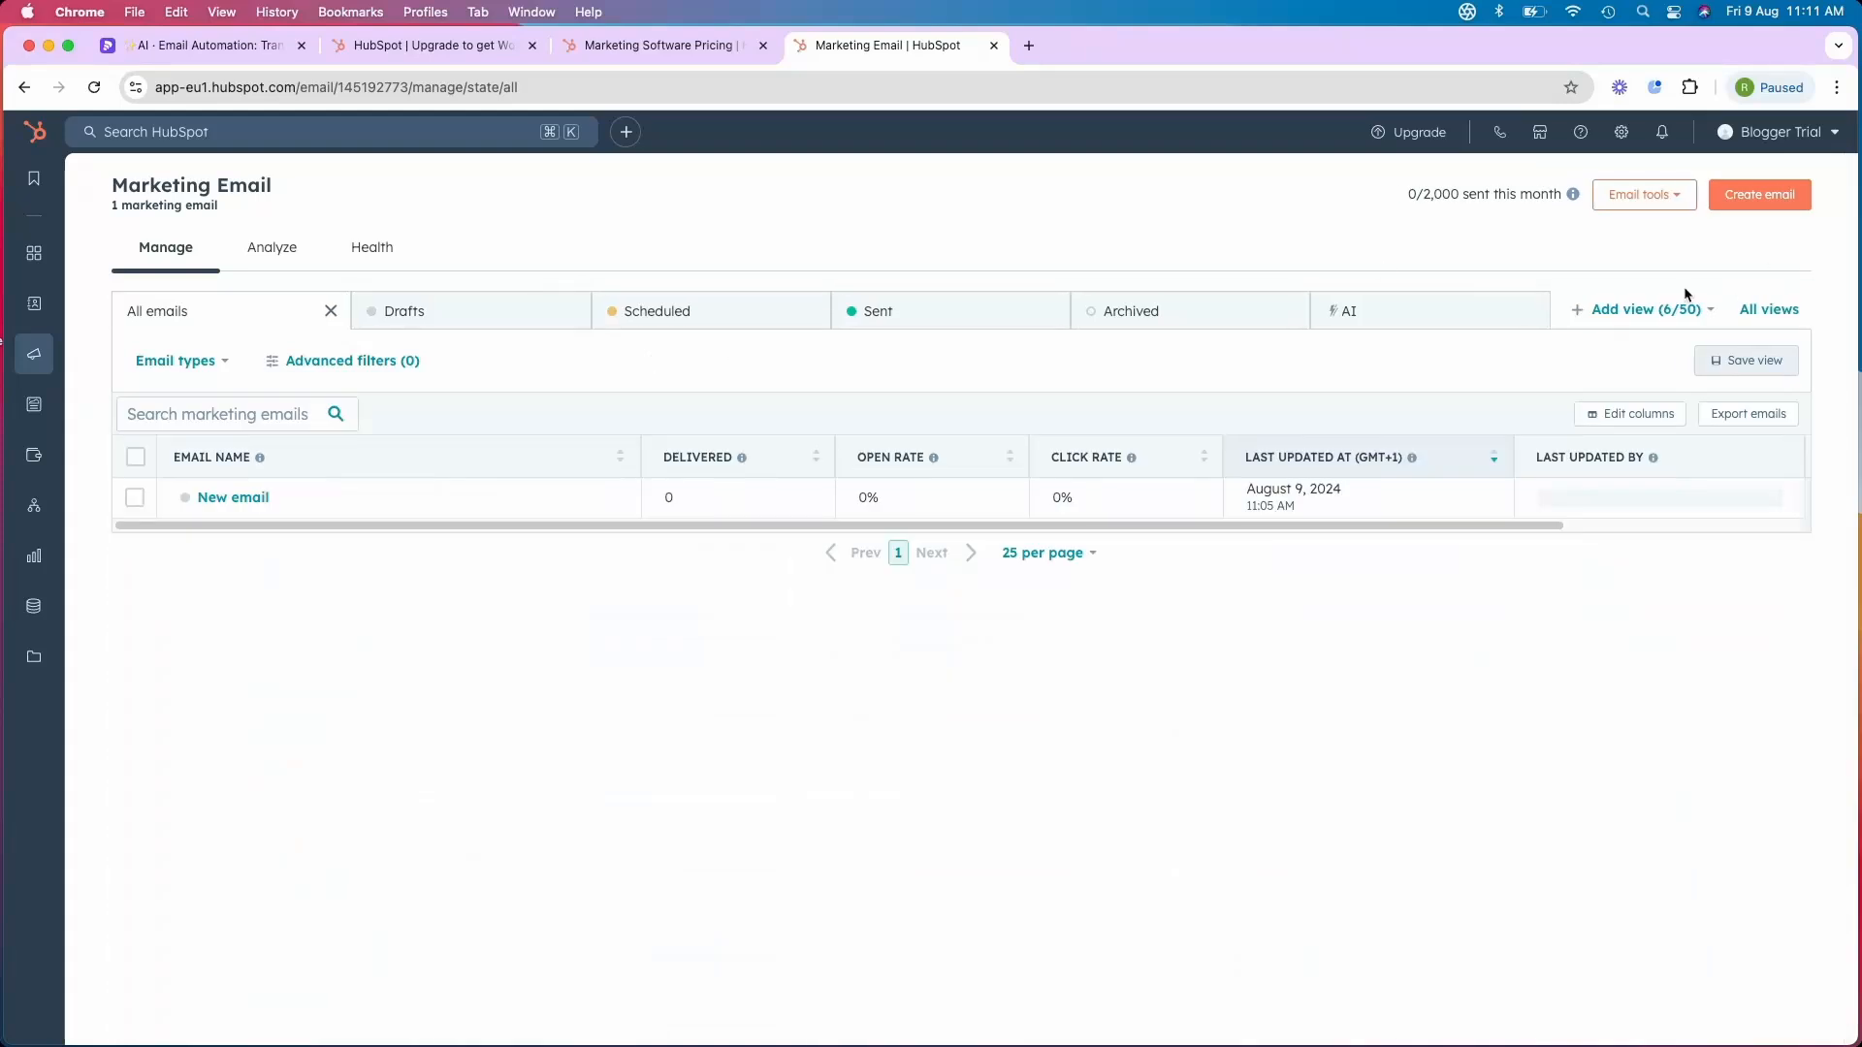
Start a new Regular email and browse the Basic and Premium email templates on offer
click(1805, 205)
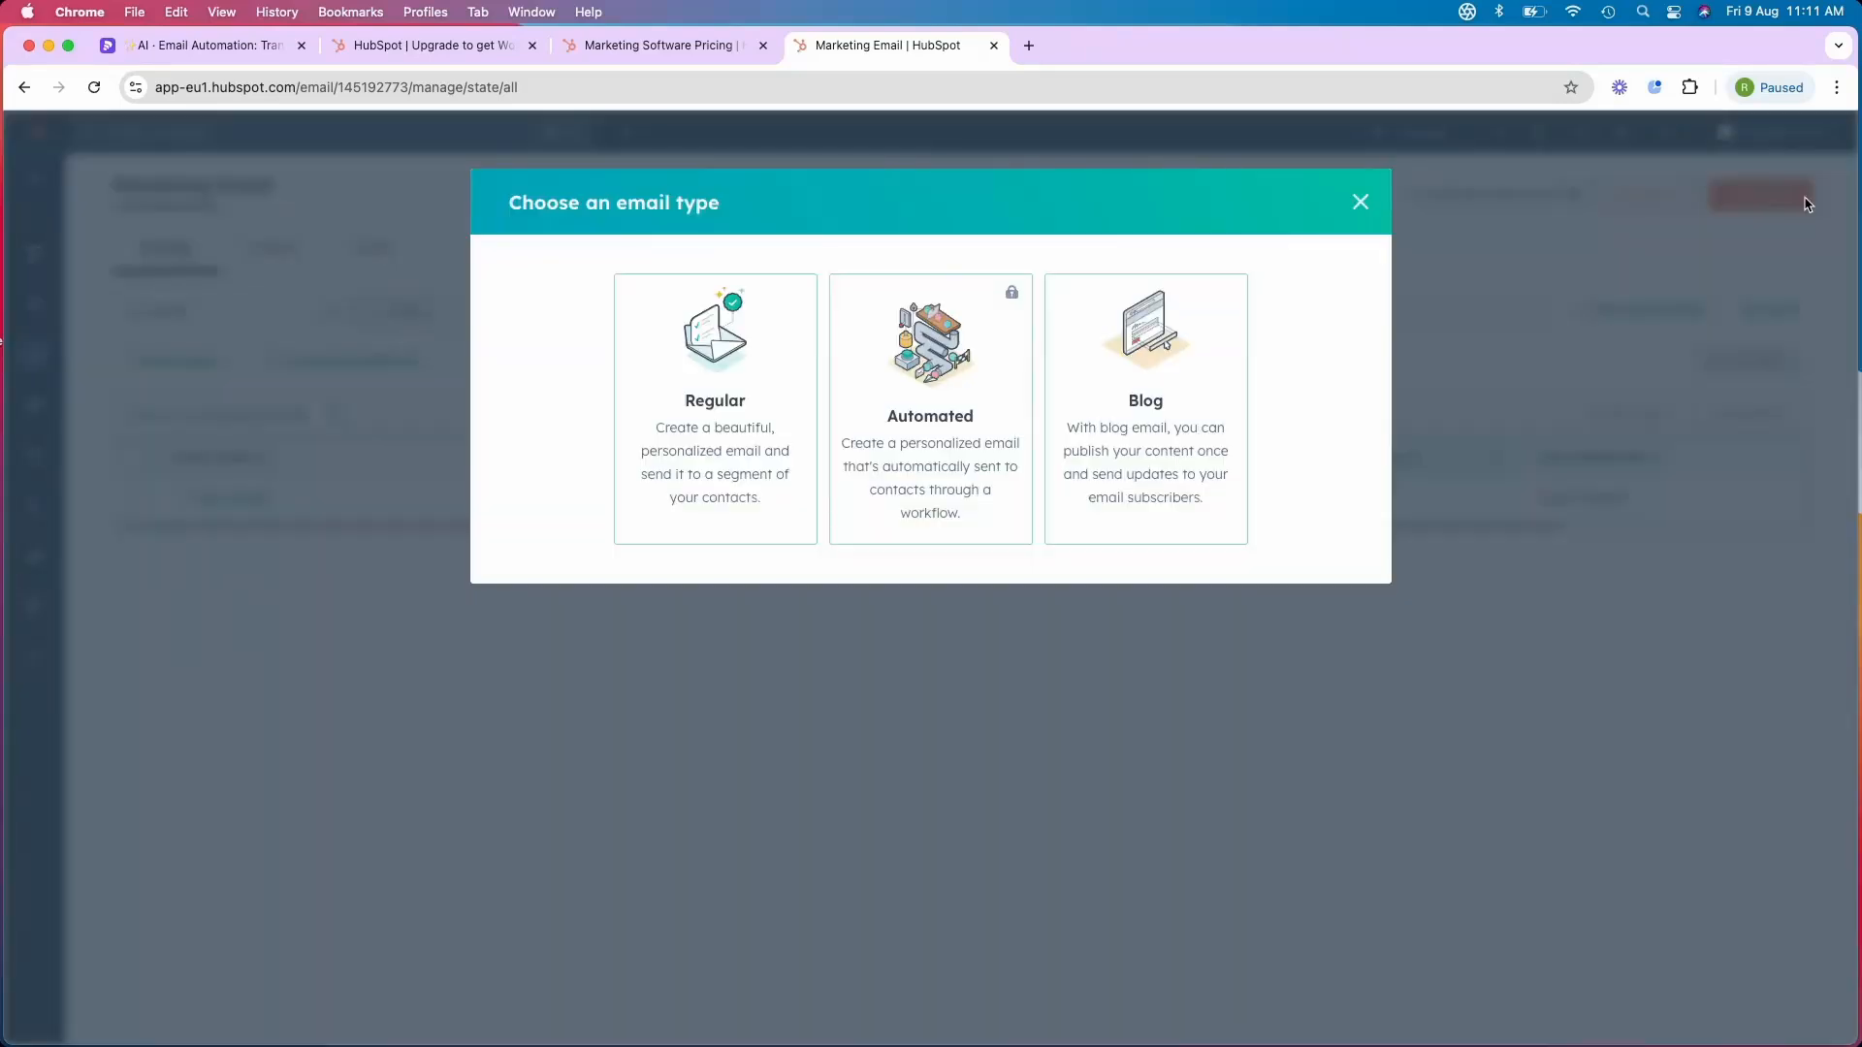
click(771, 417)
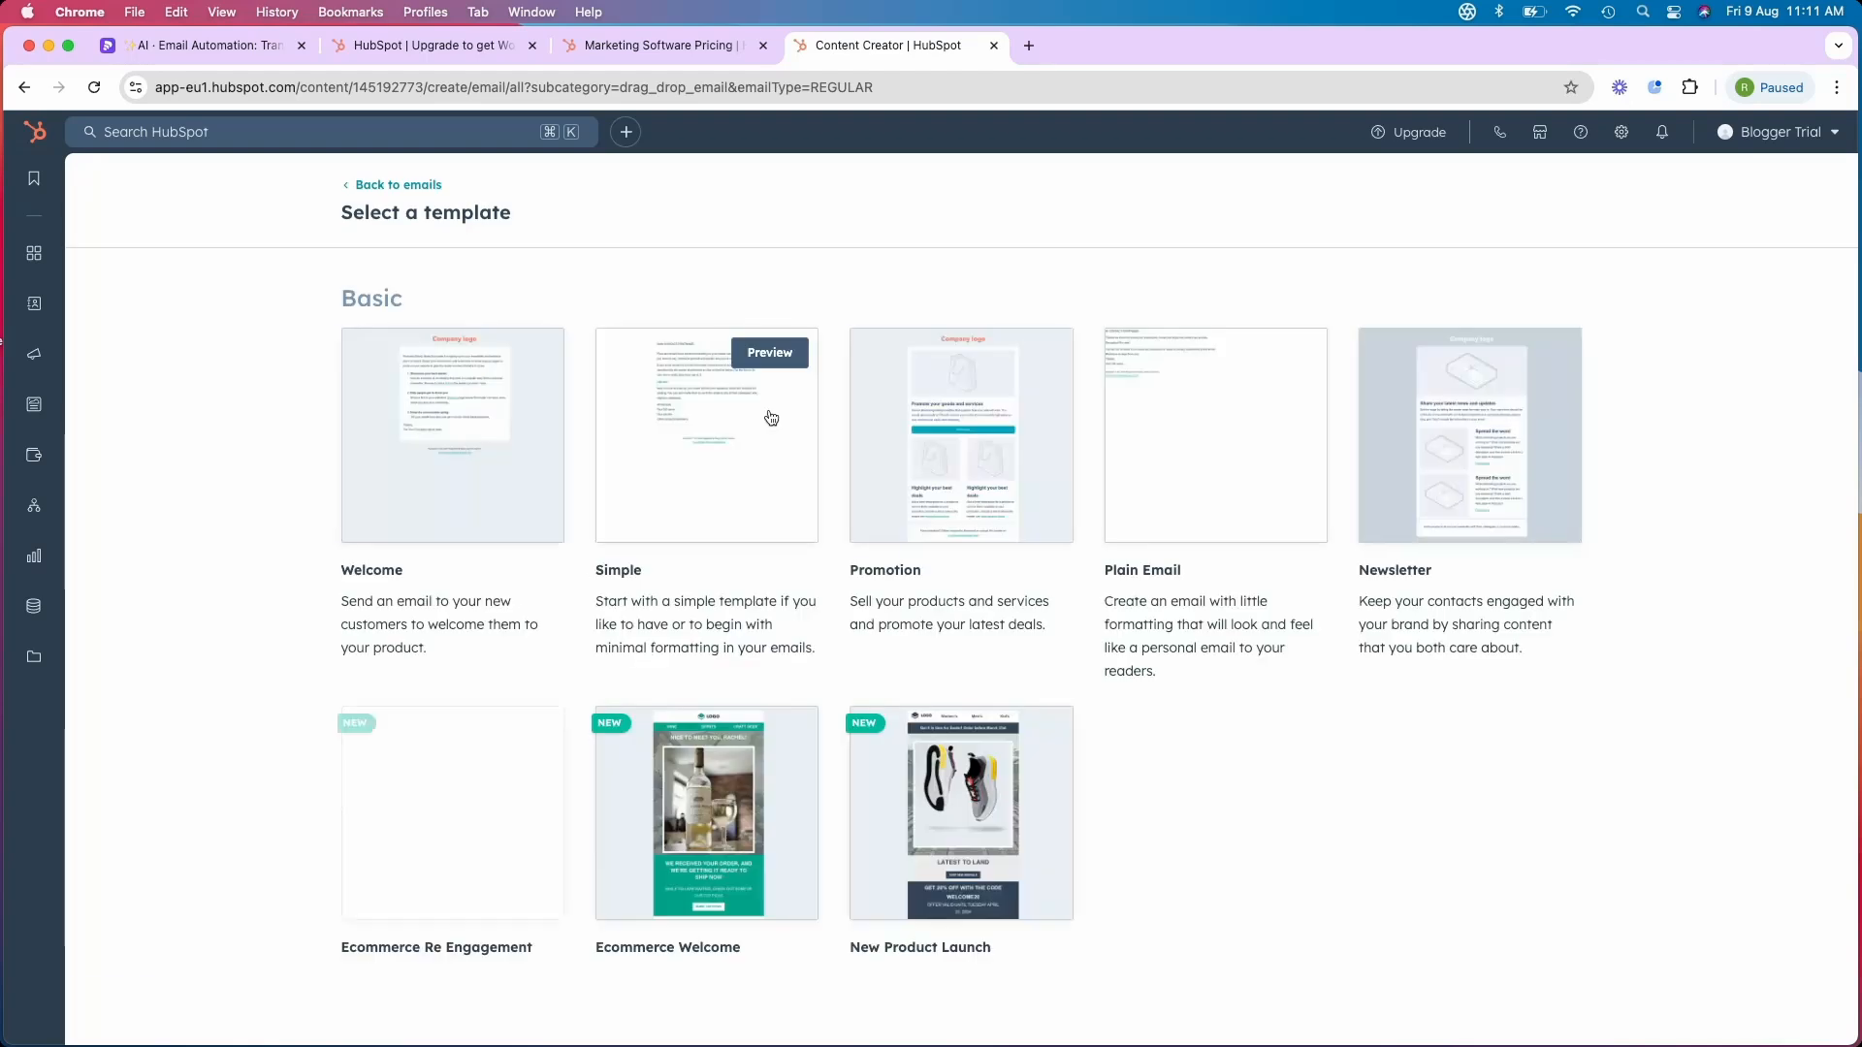
scroll(1003, 684, down, 10)
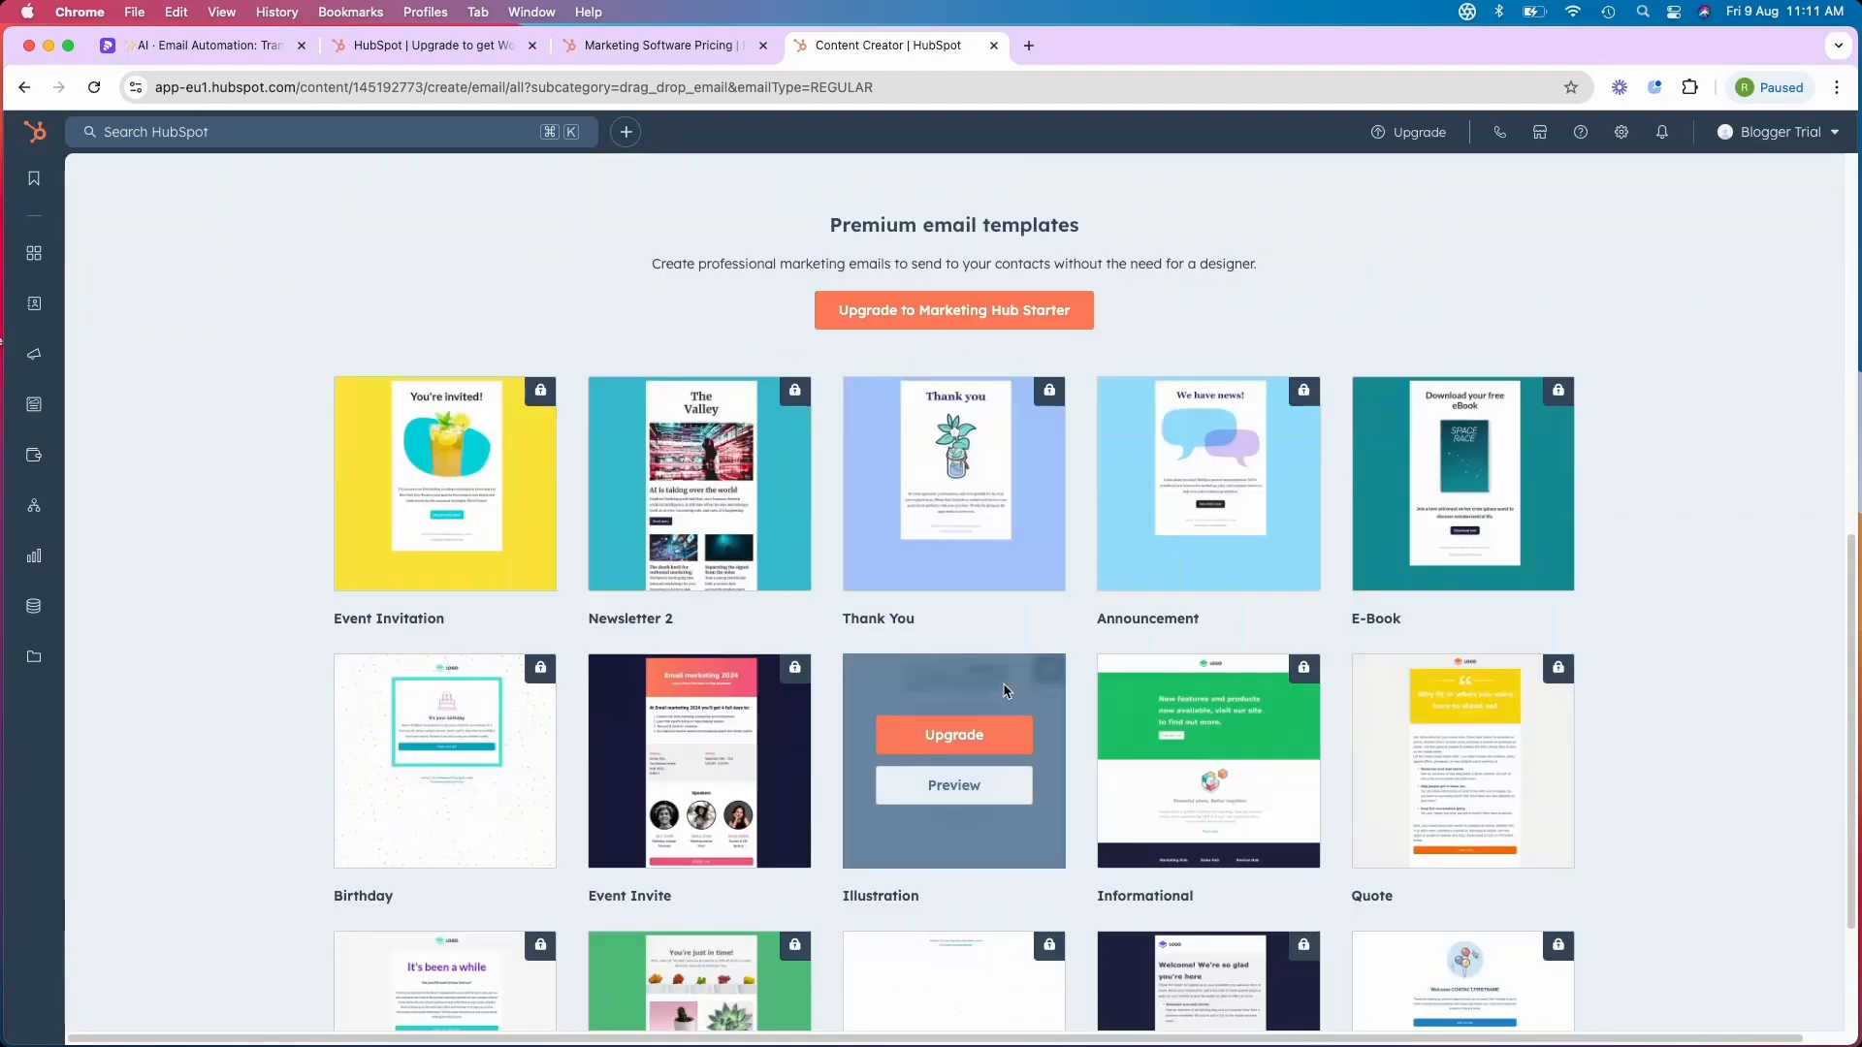
scroll(1003, 691, down, 3)
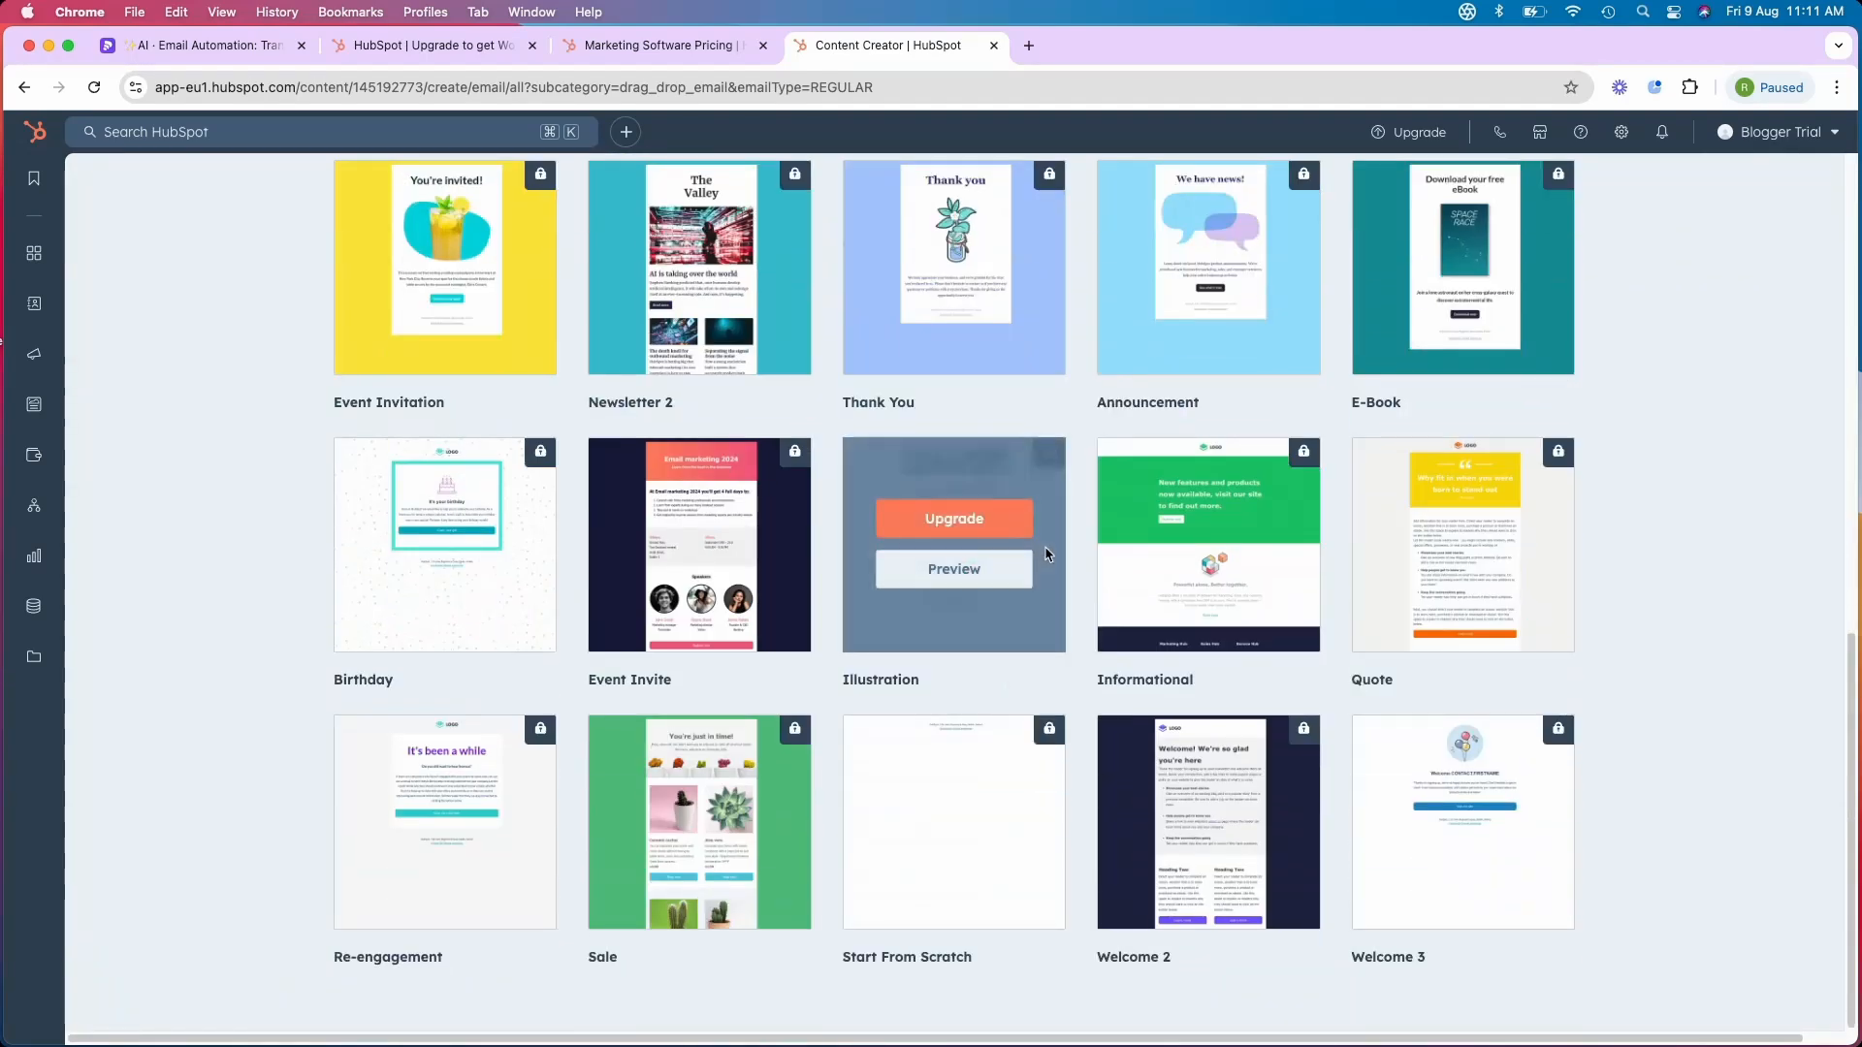
scroll(1047, 550, up, 8)
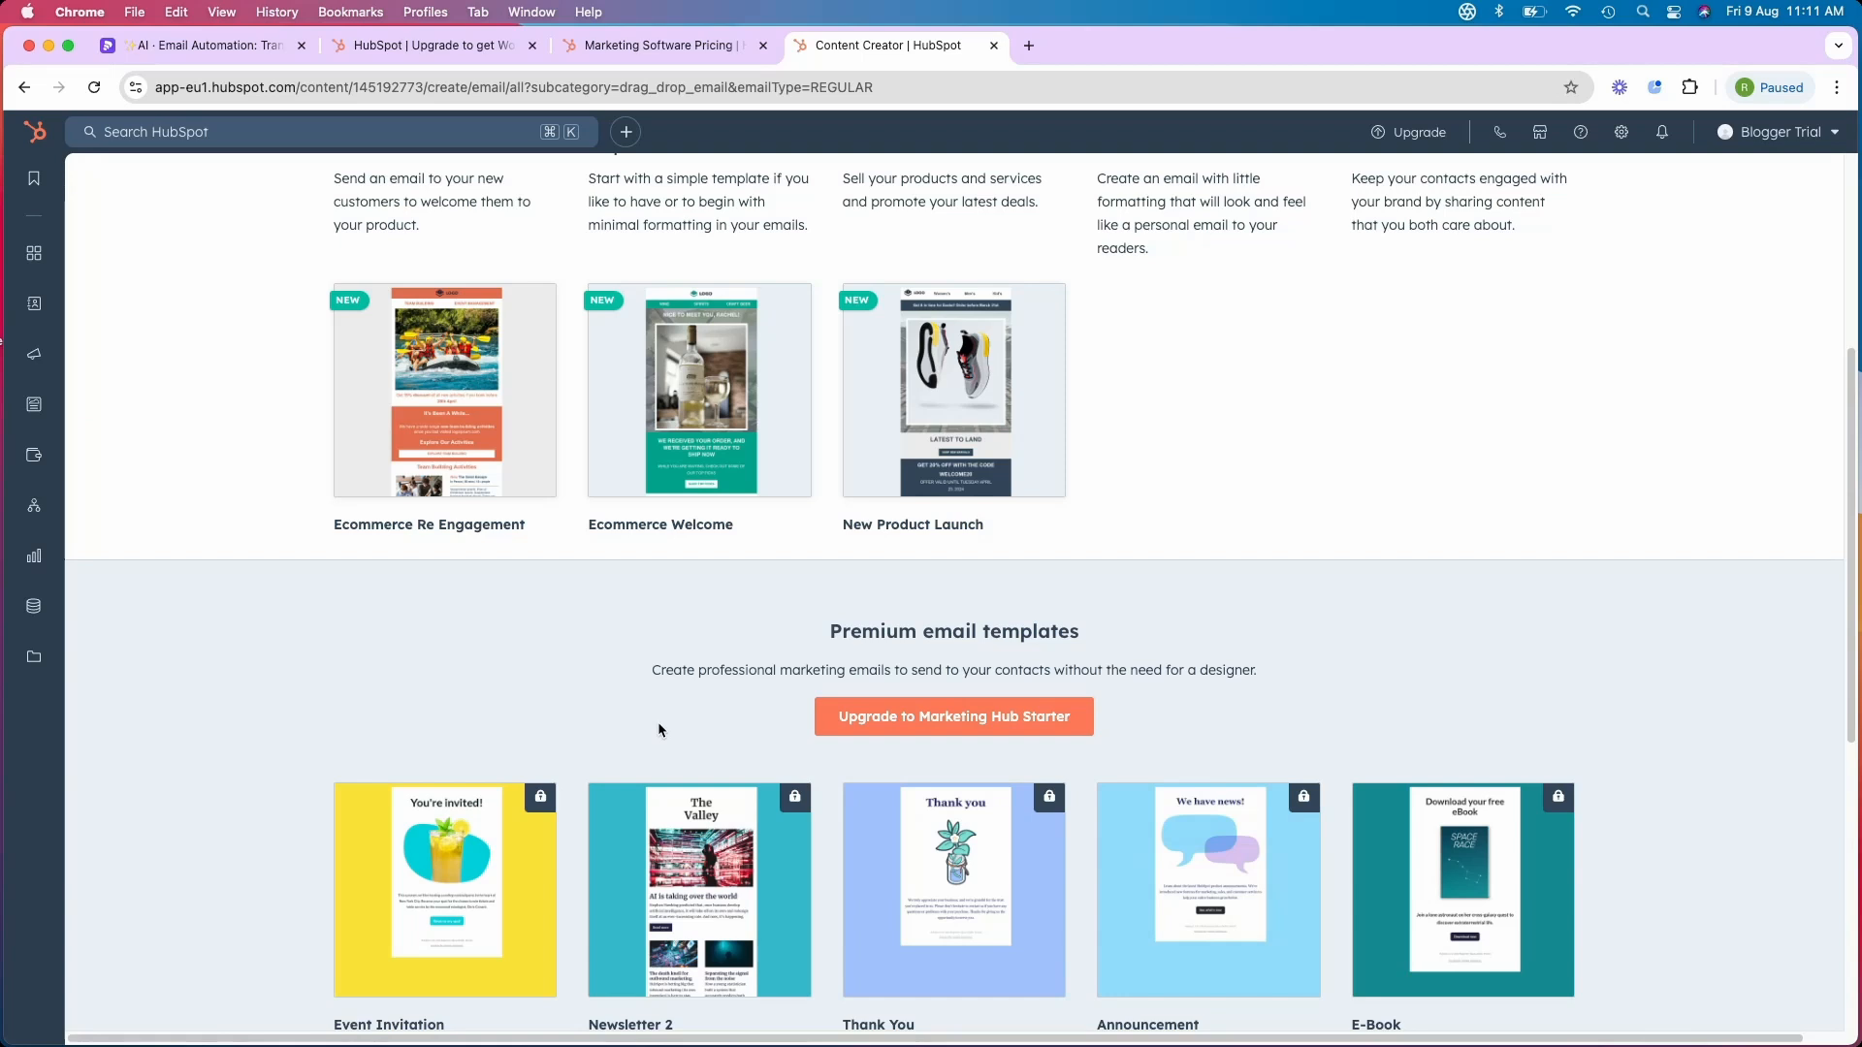
scroll(657, 722, down, 6)
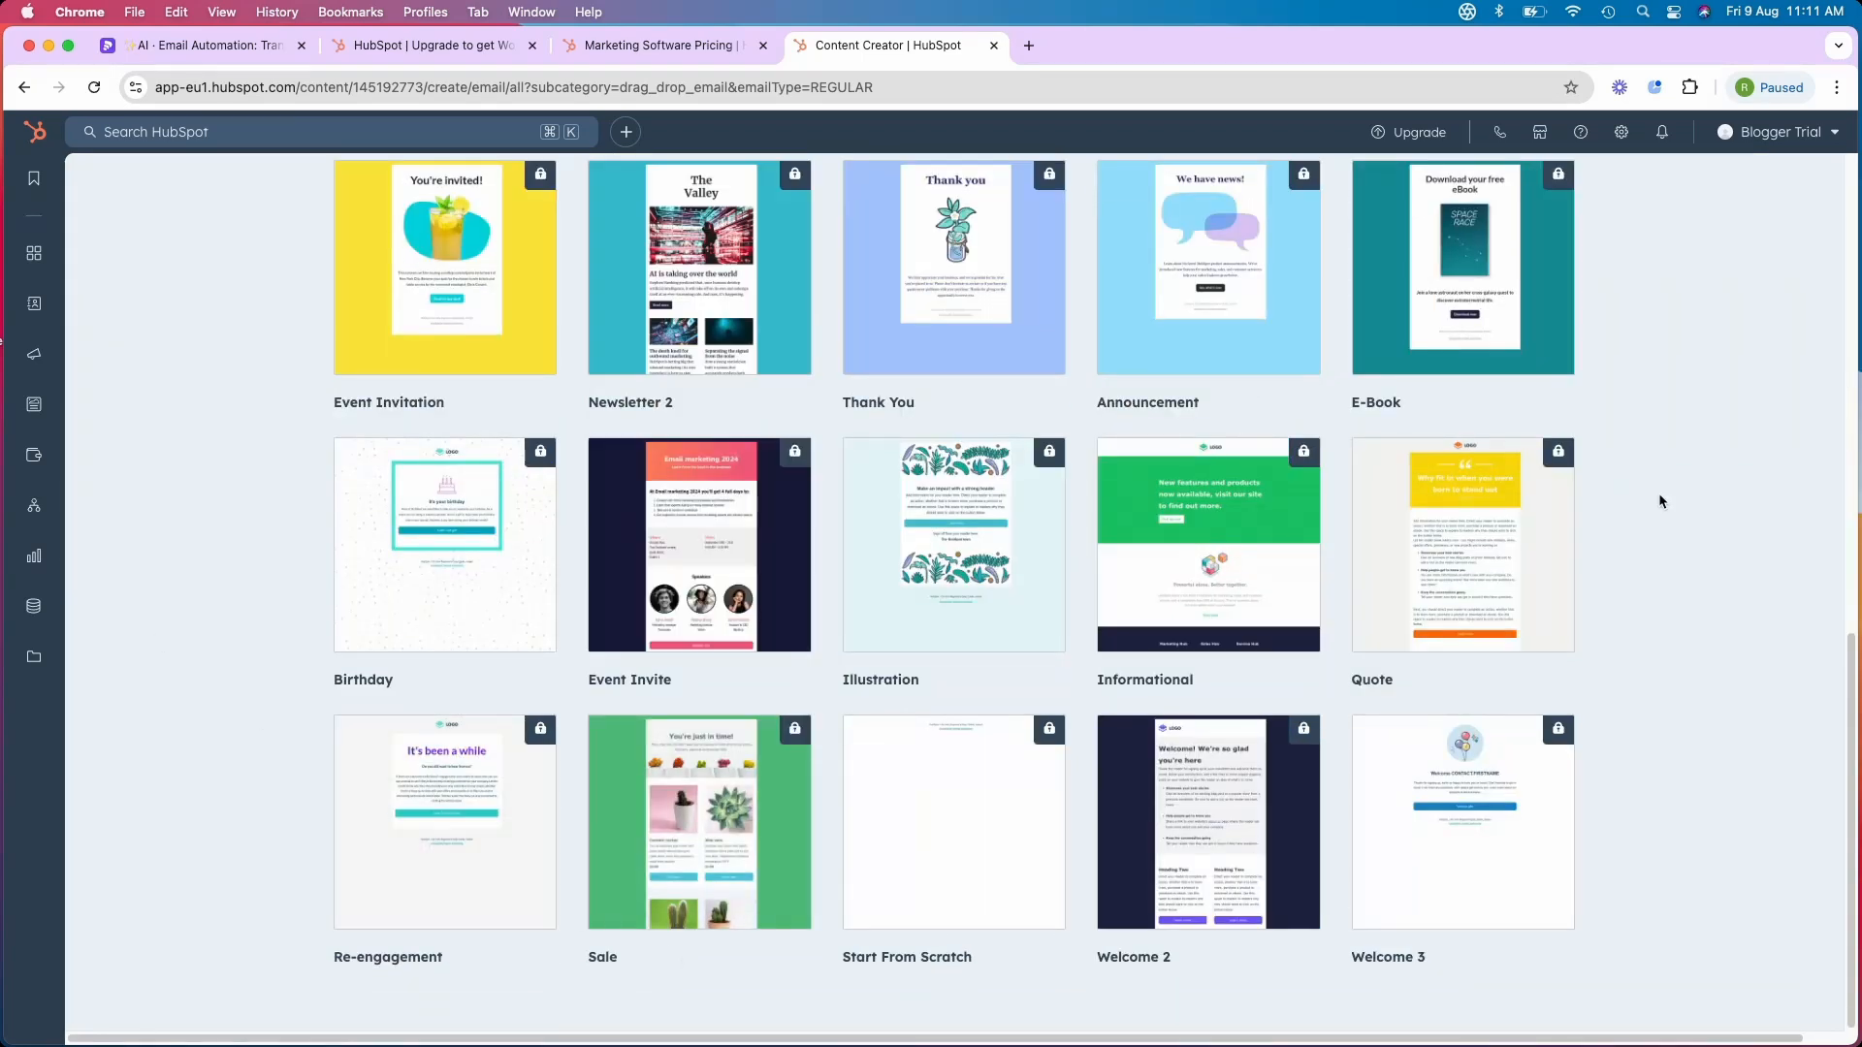
scroll(879, 684, up, 6)
scroll(880, 685, up, 5)
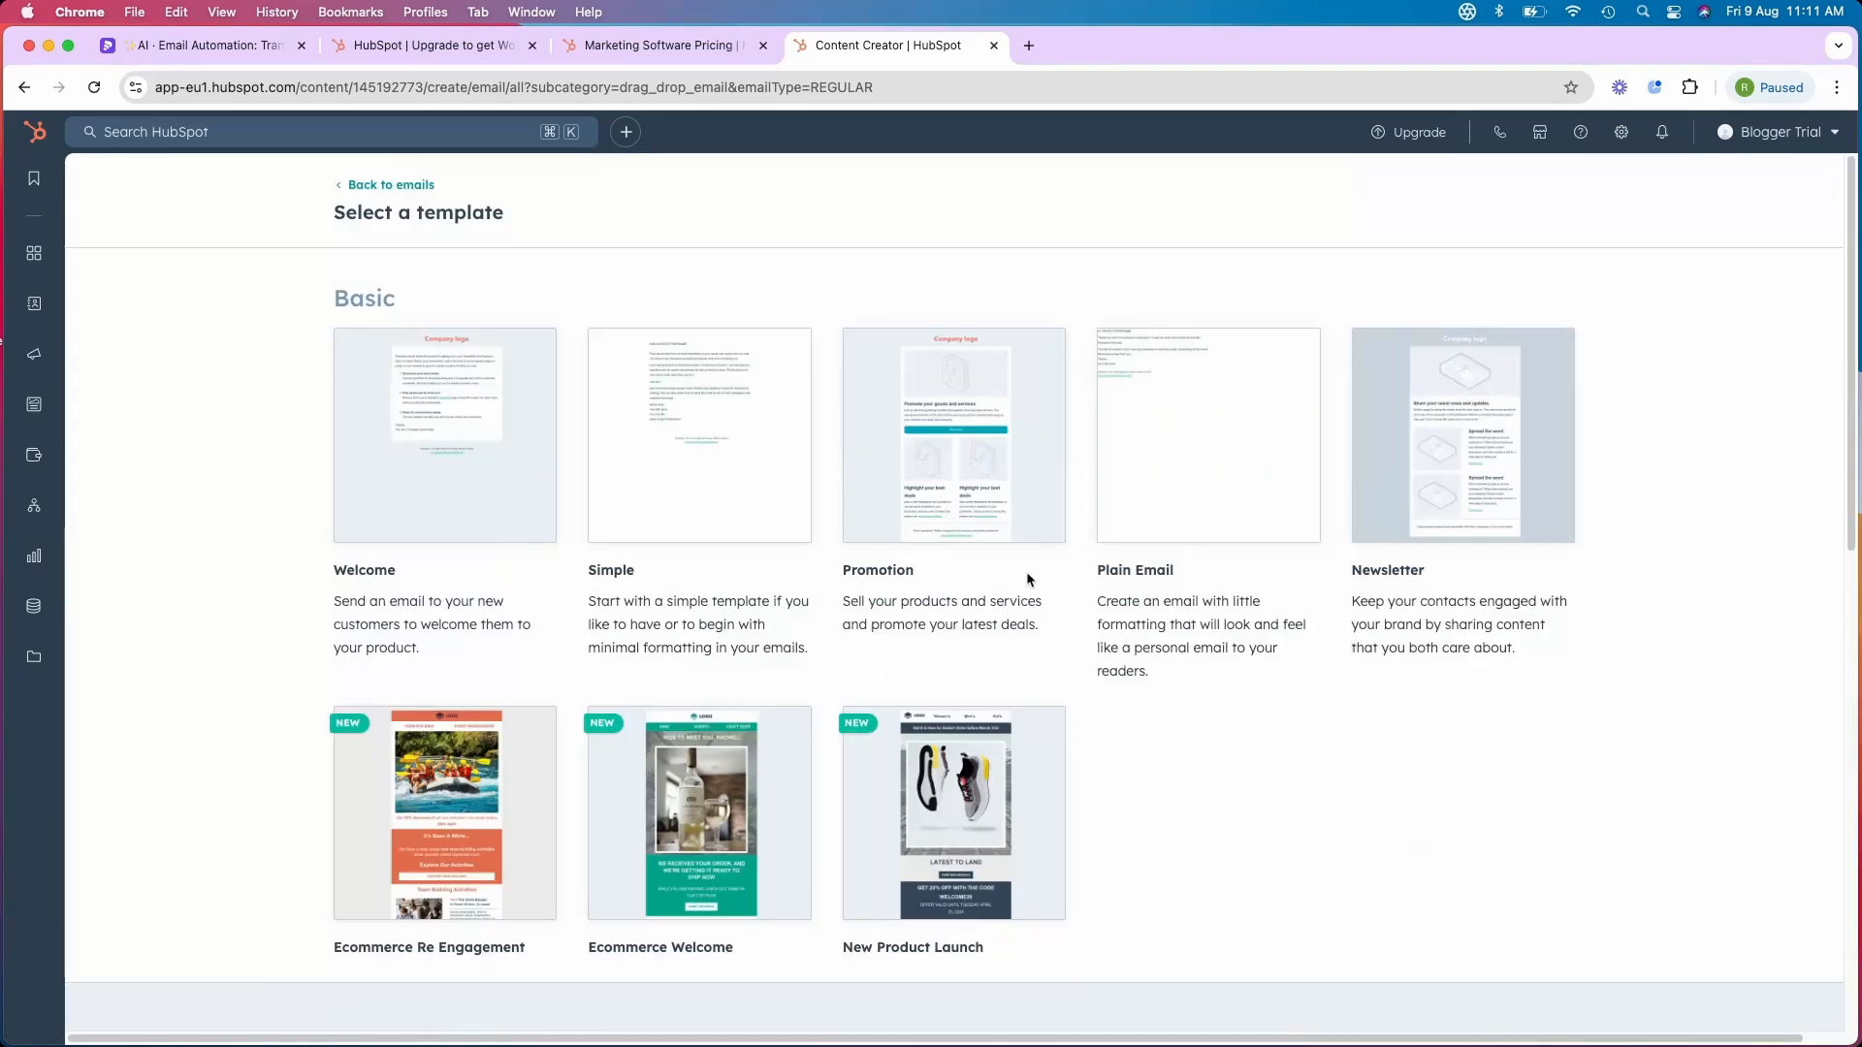
scroll(1035, 593, down, 7)
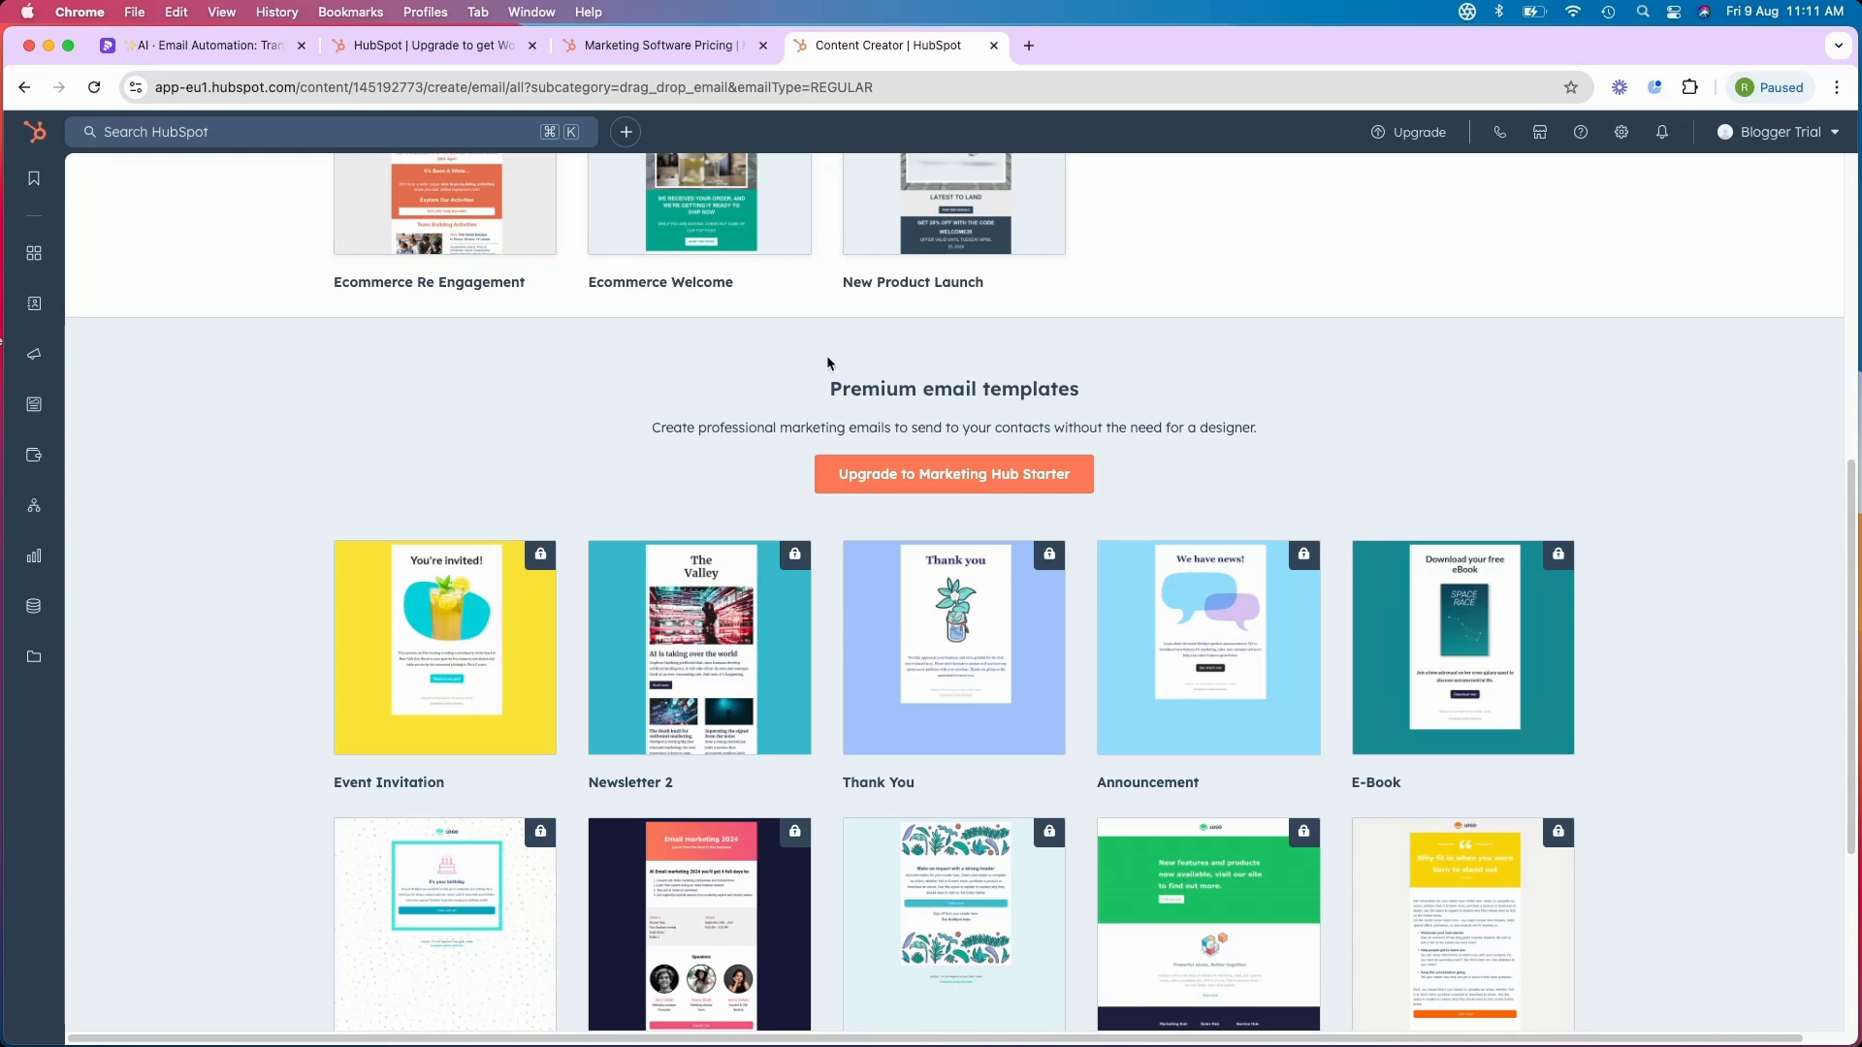
Start the email from the Basic Welcome template and view the company logo's image settings
scroll(736, 727, up, 7)
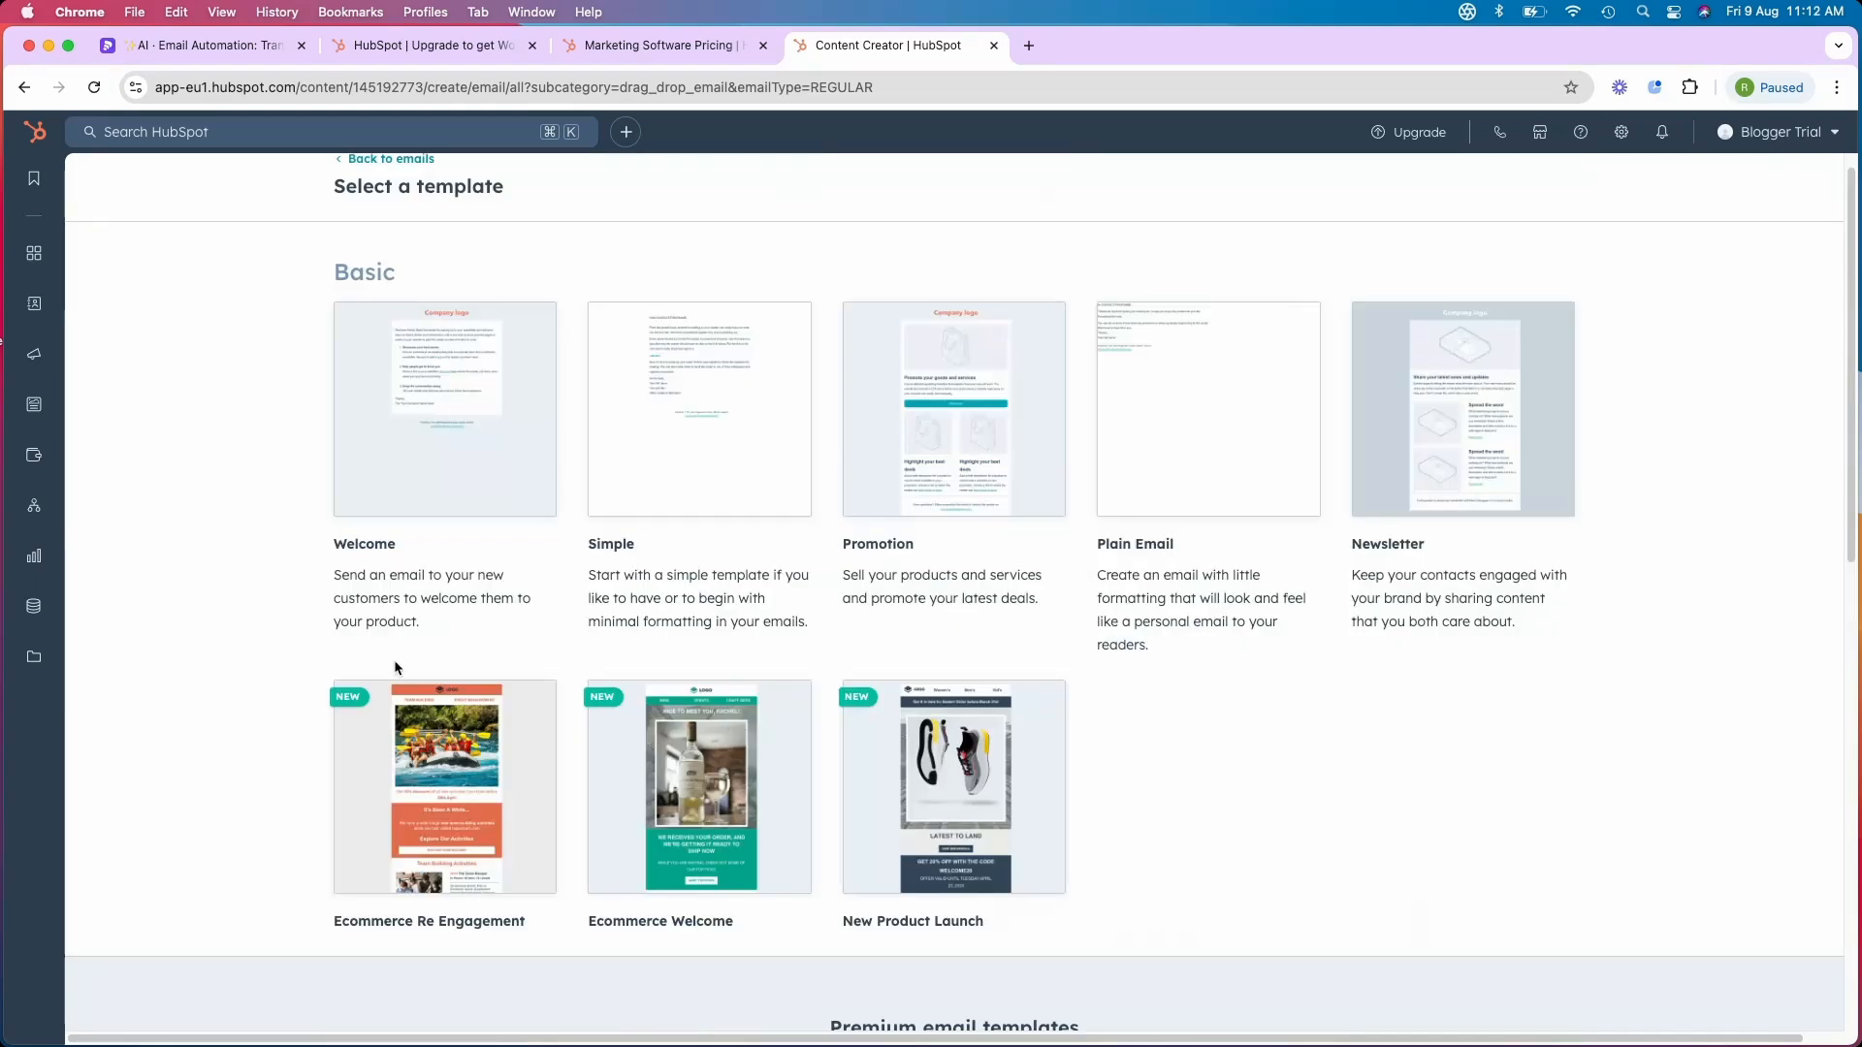
click(523, 402)
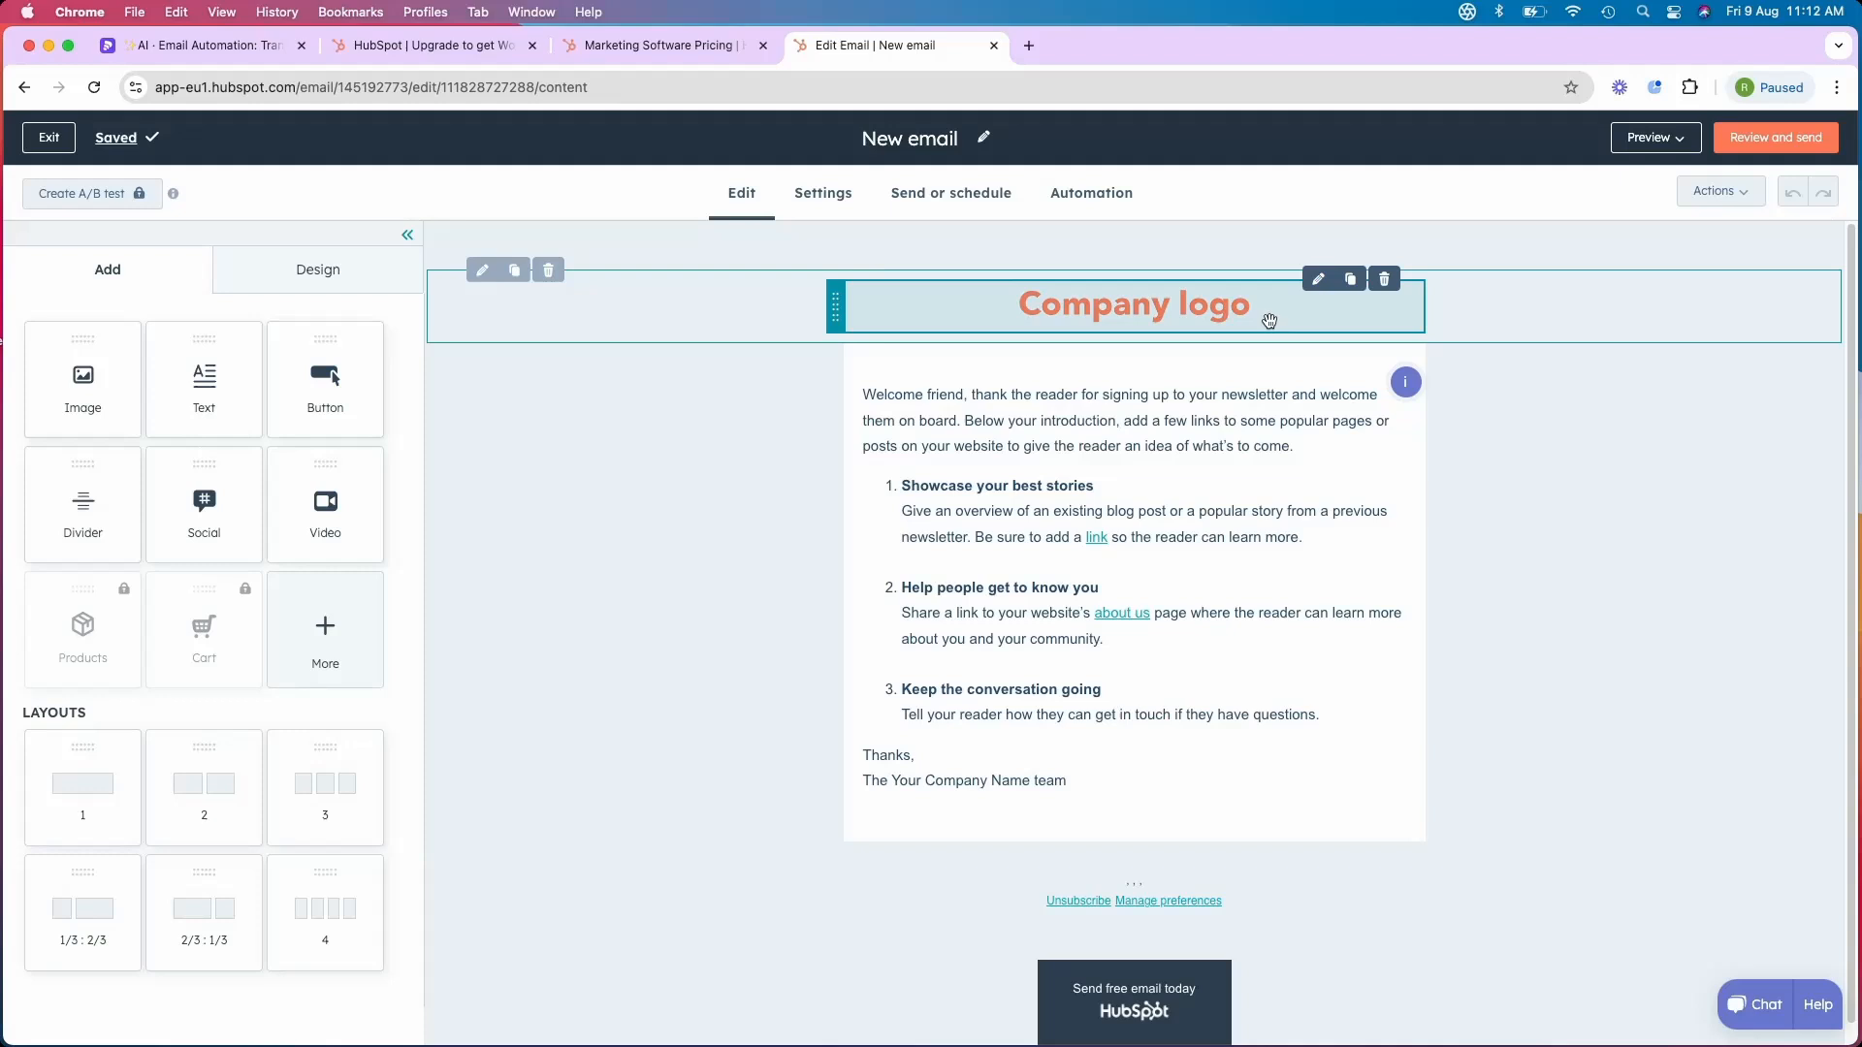
click(1269, 321)
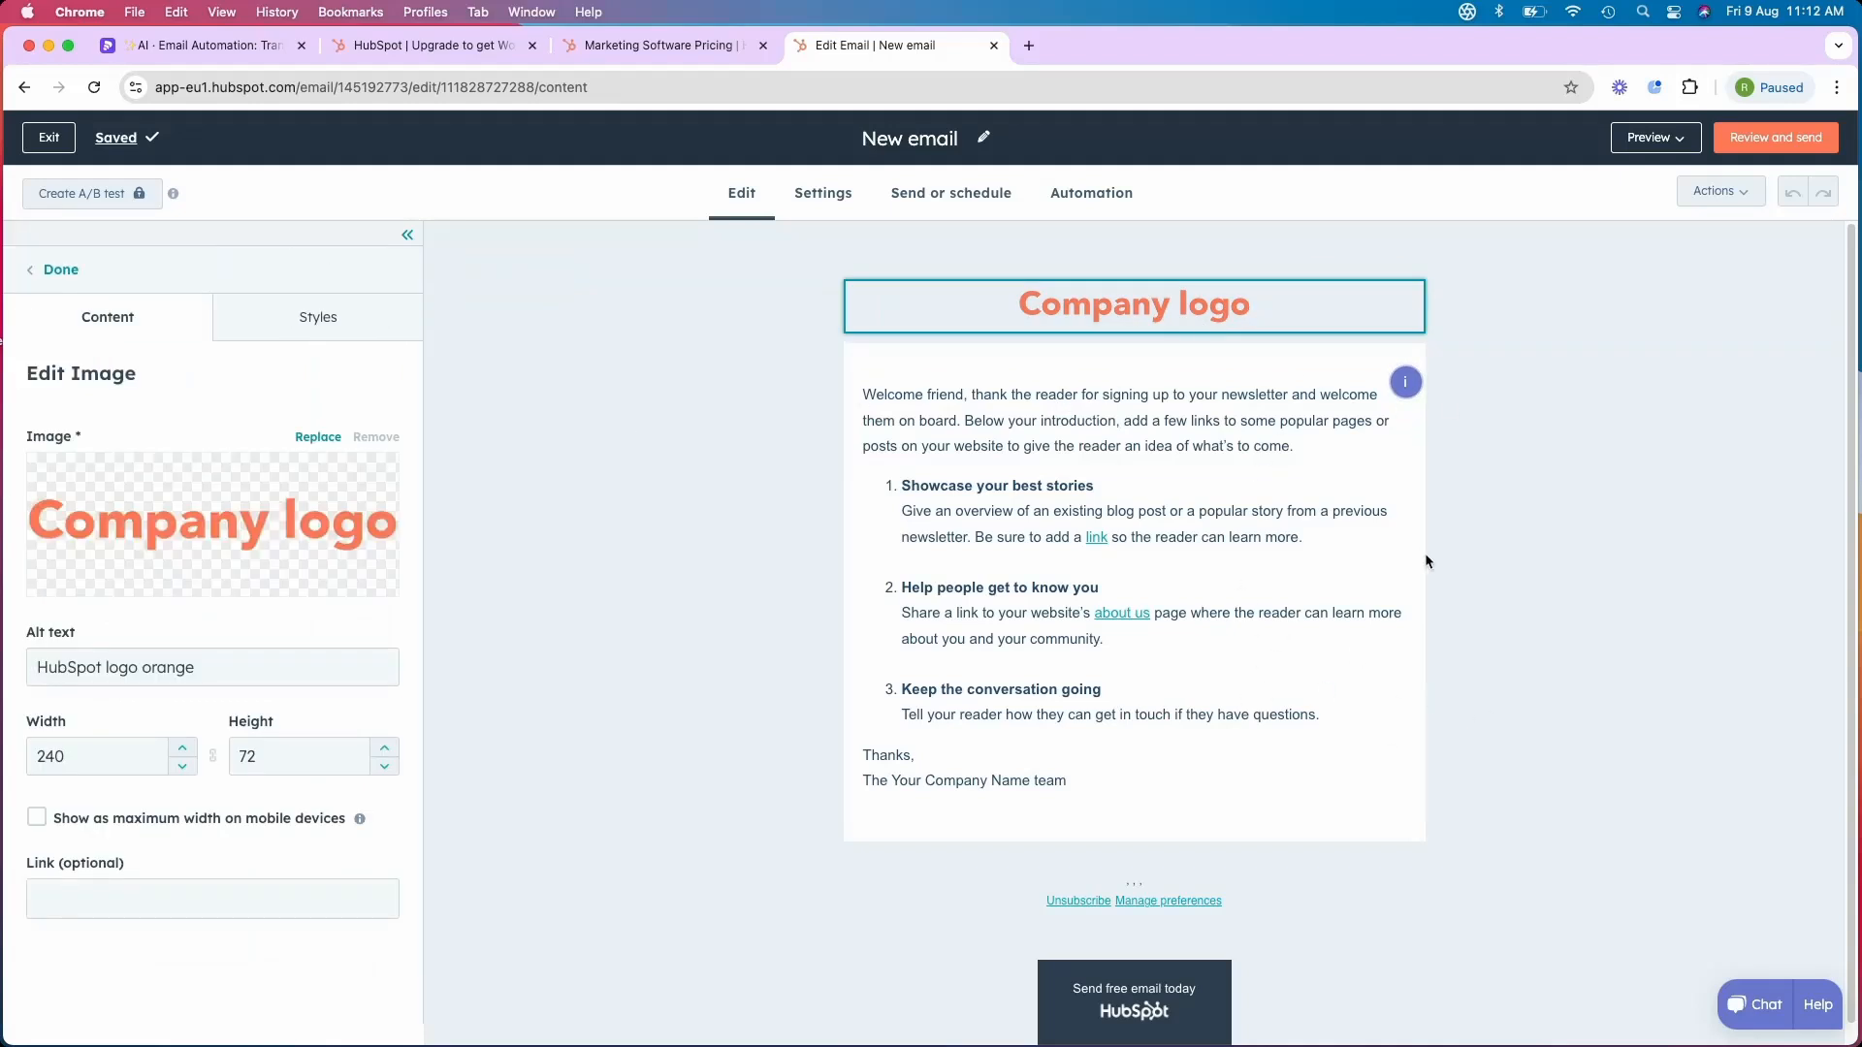
click(946, 398)
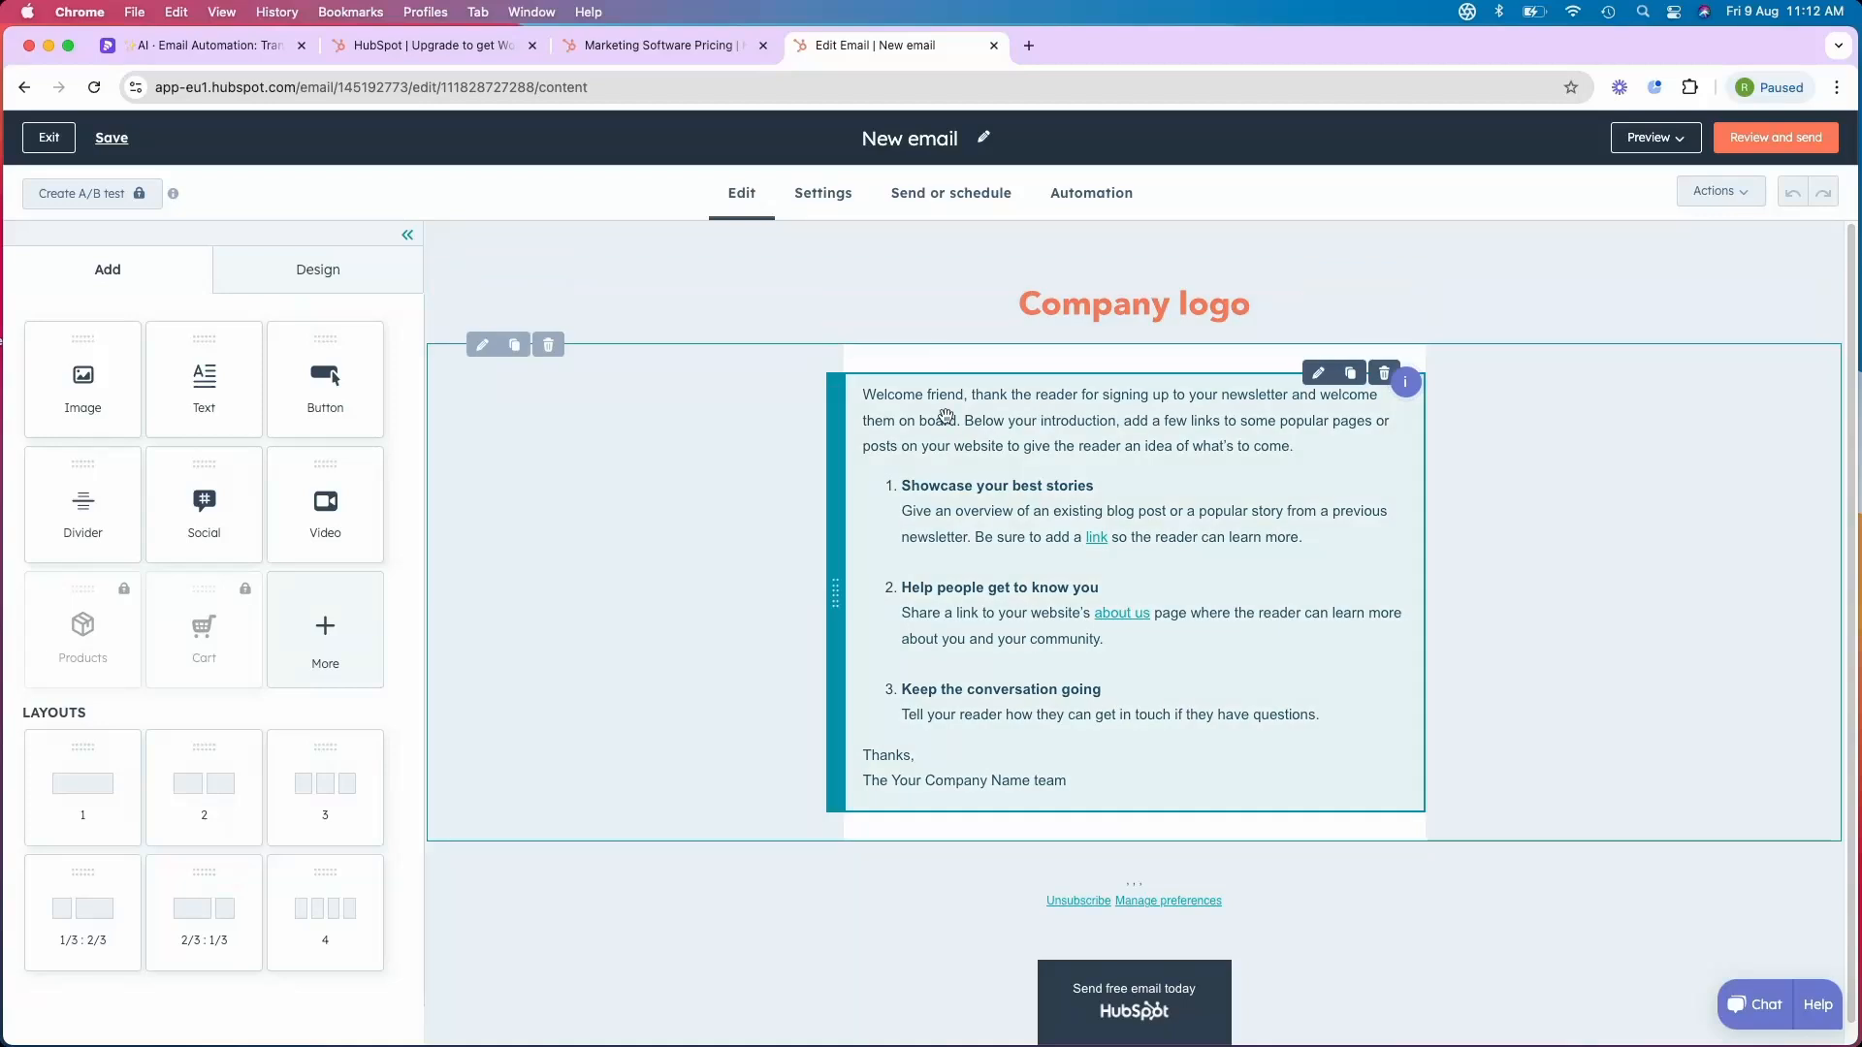
Select the word "friend" in the welcome text and set up a personalization token of type Contact in its place
click(960, 400)
double_click(958, 394)
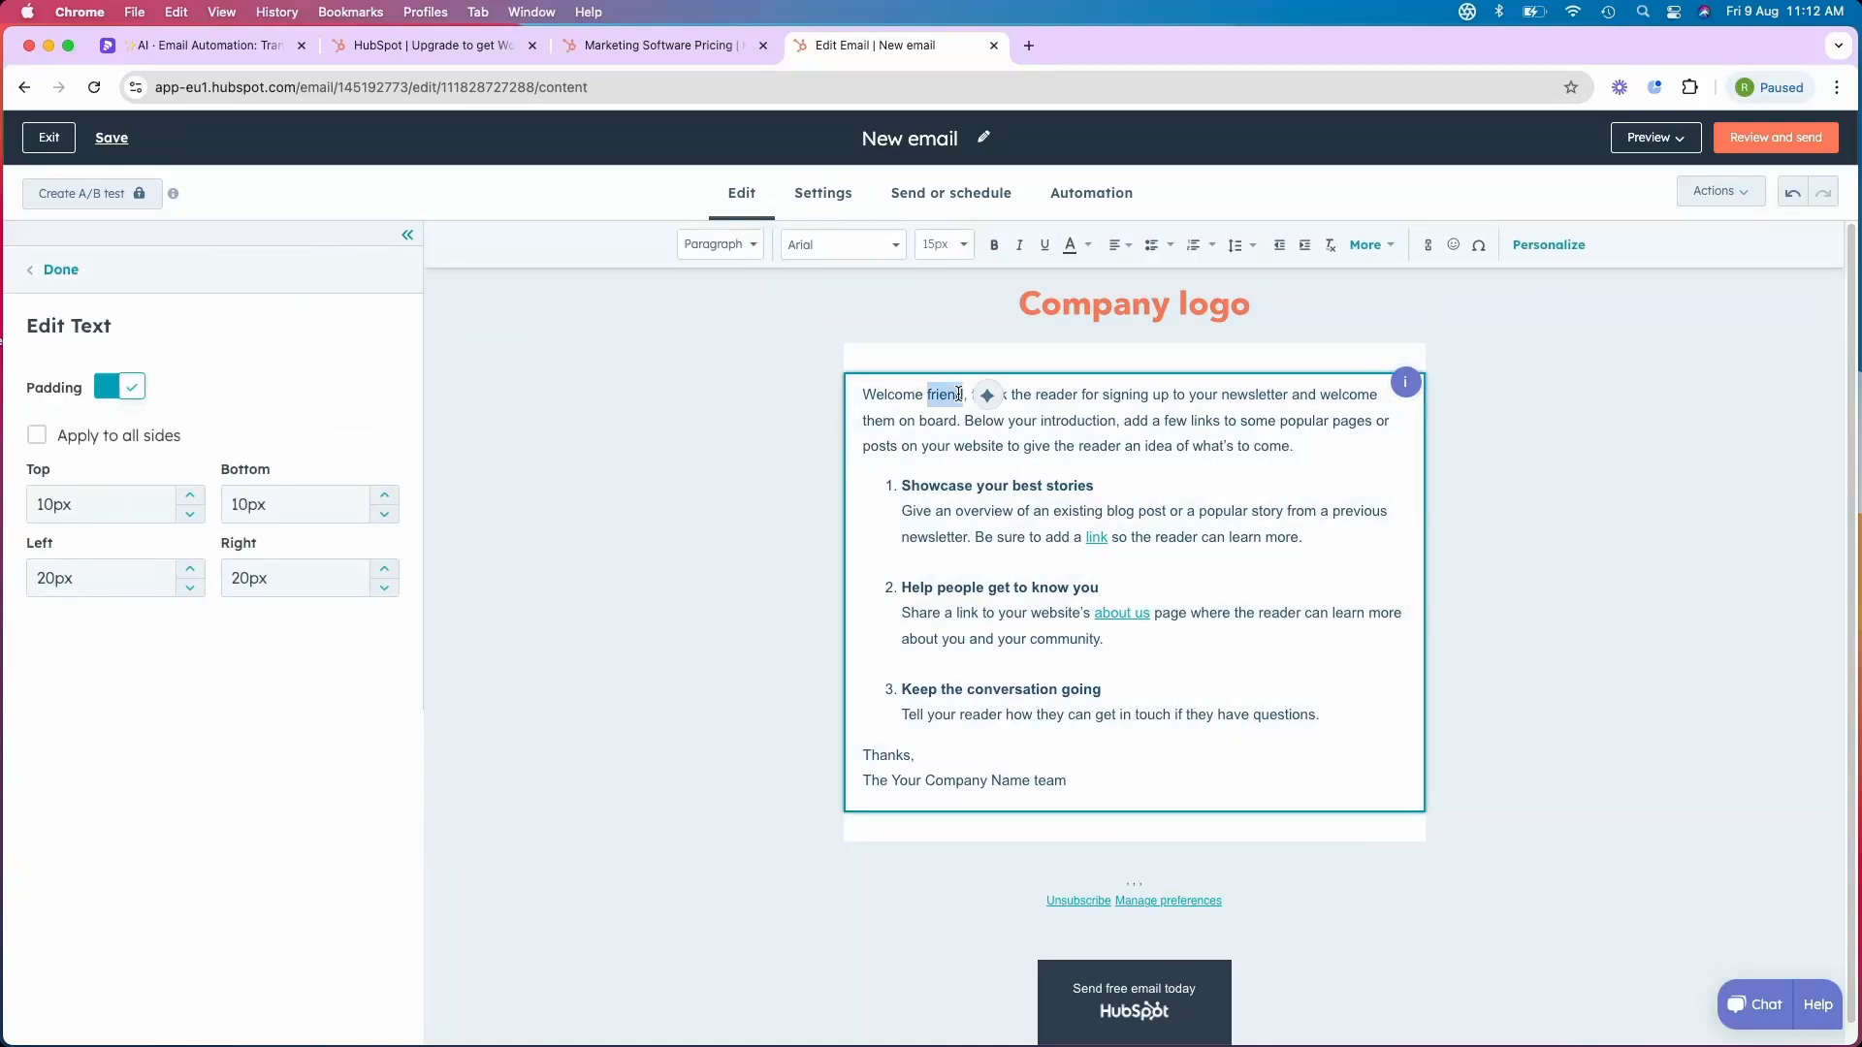
click(1549, 246)
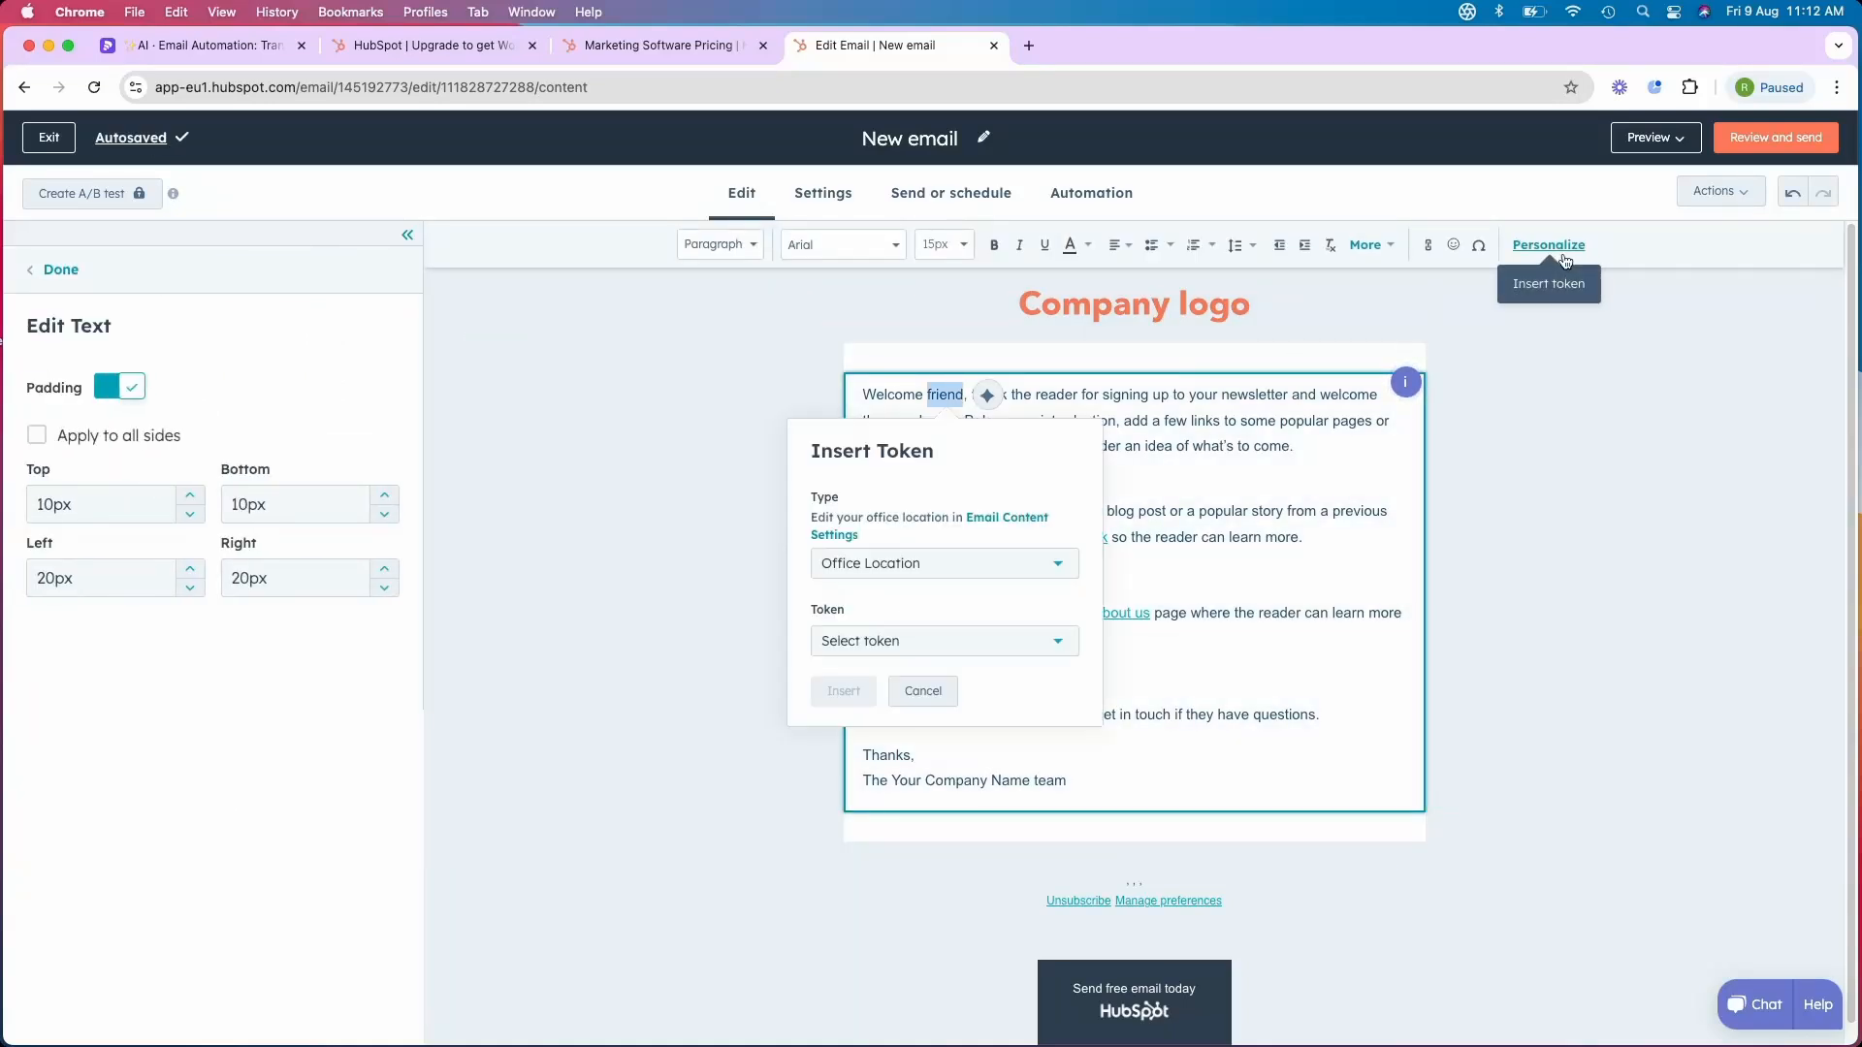
click(931, 566)
scroll(950, 737, down, 3)
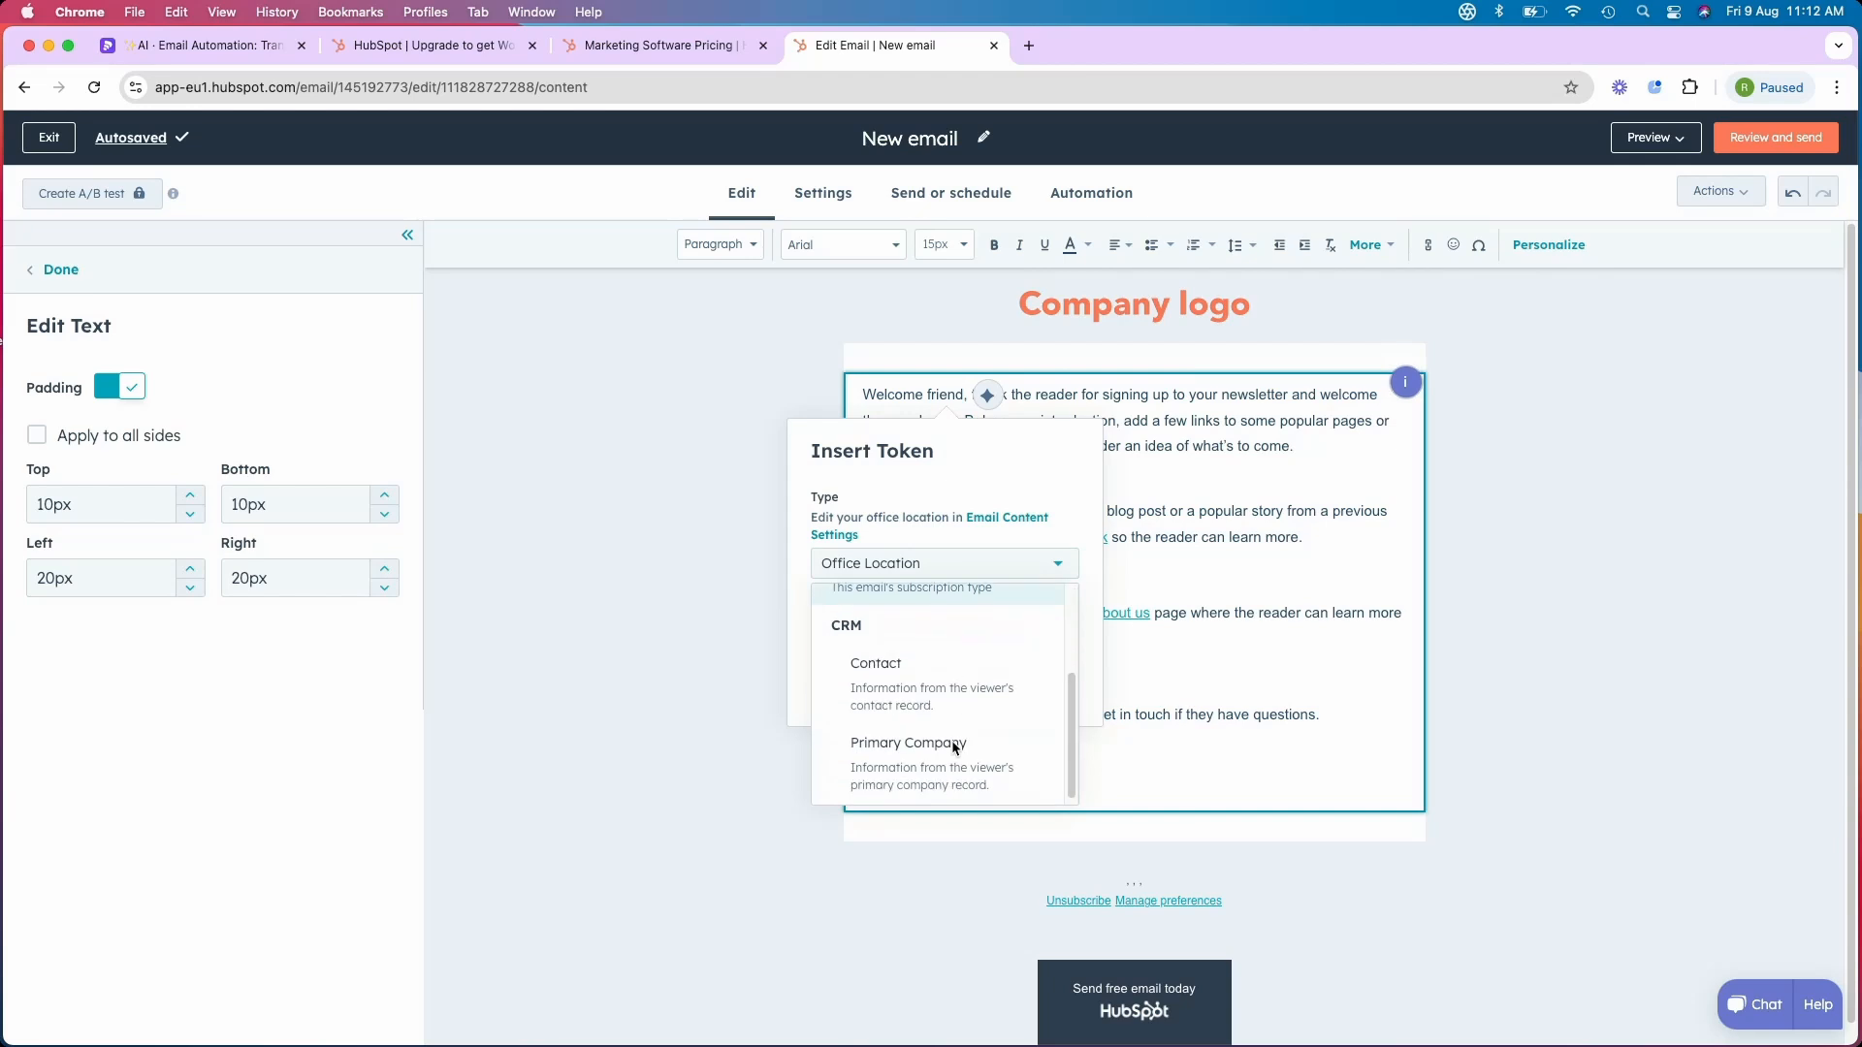
click(942, 685)
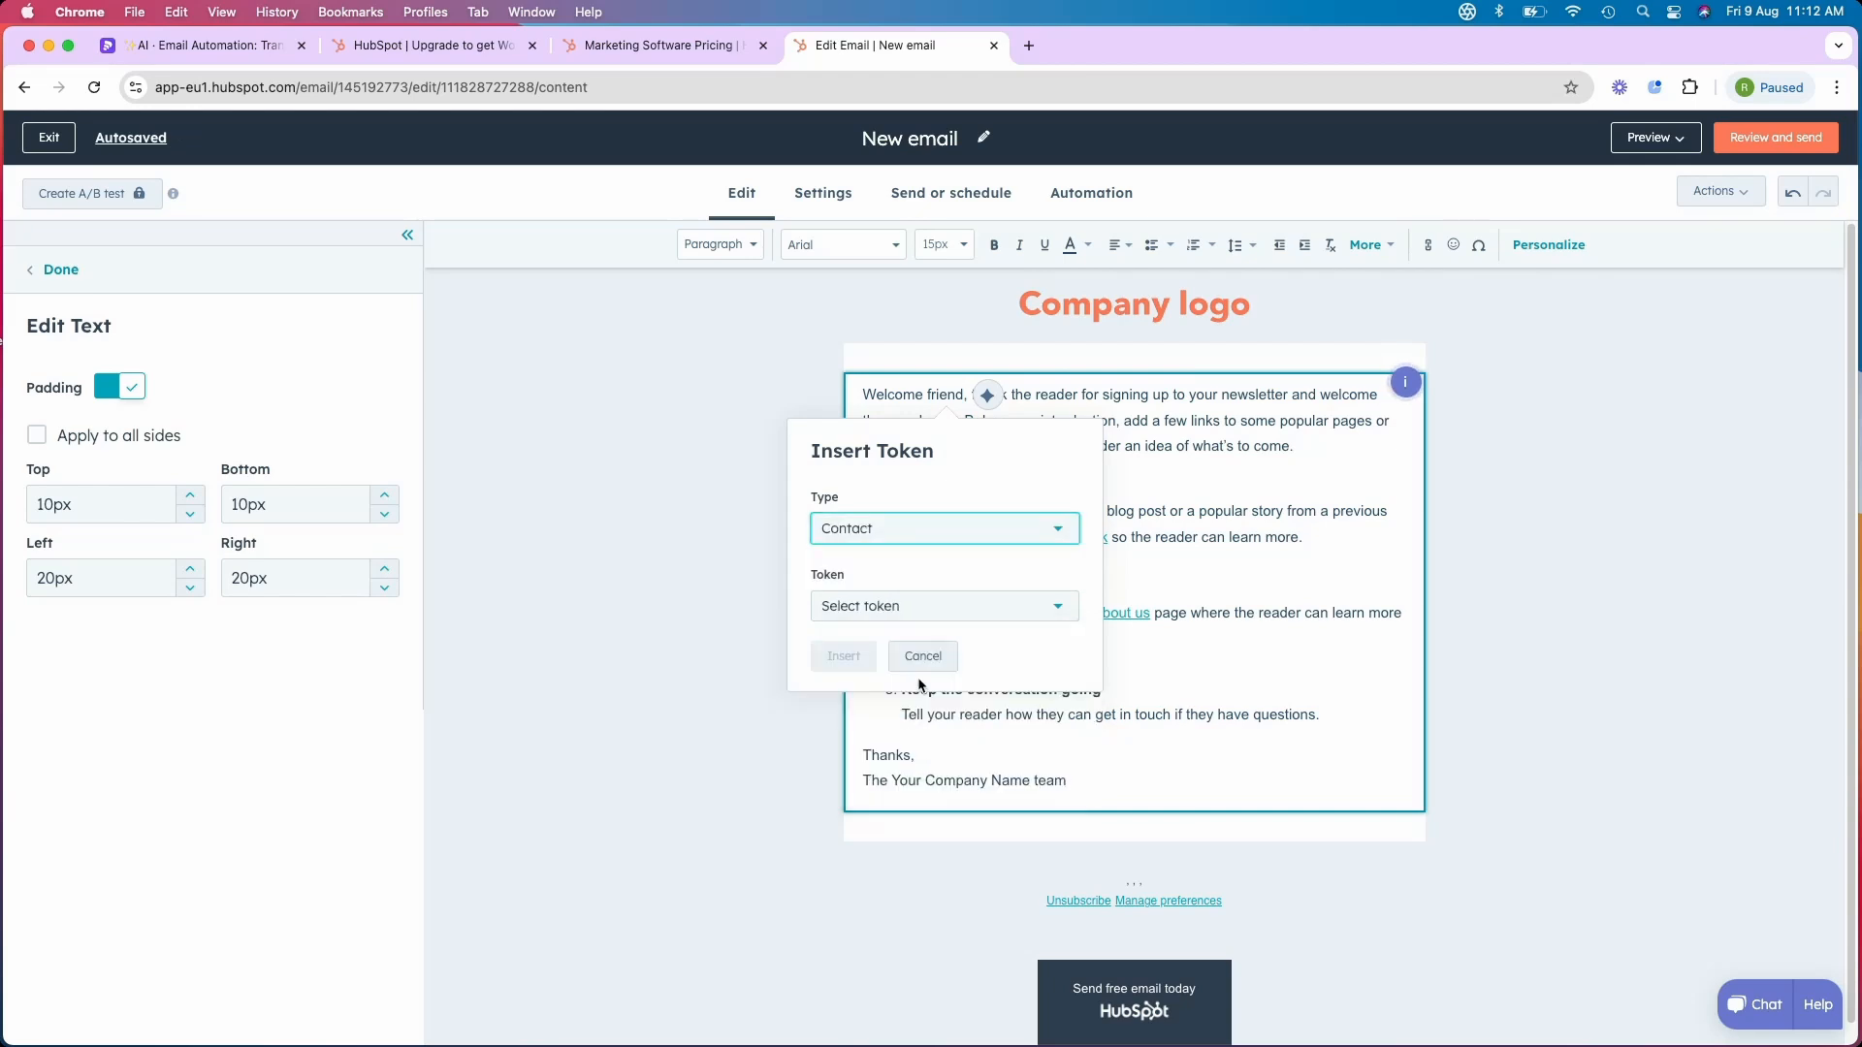
Choose the First Name token with the fallback value "there" and insert it into the greeting
click(884, 606)
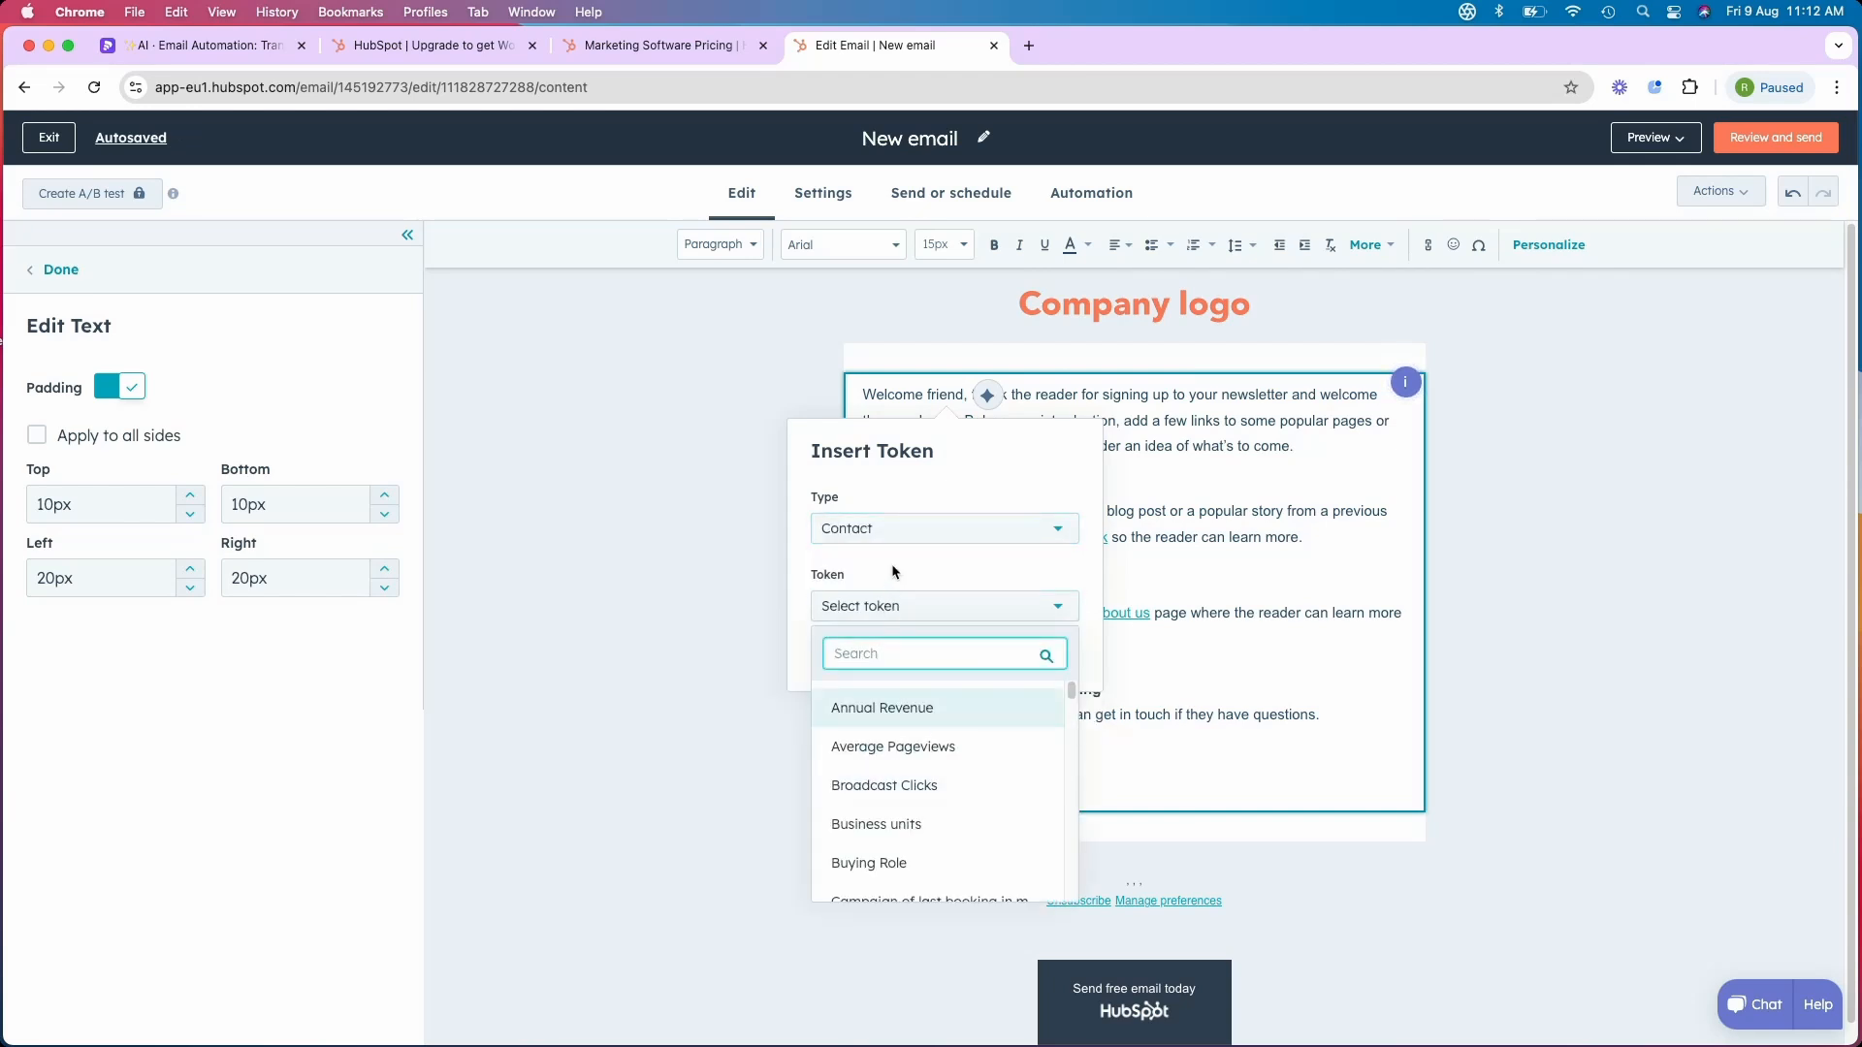
text(first)
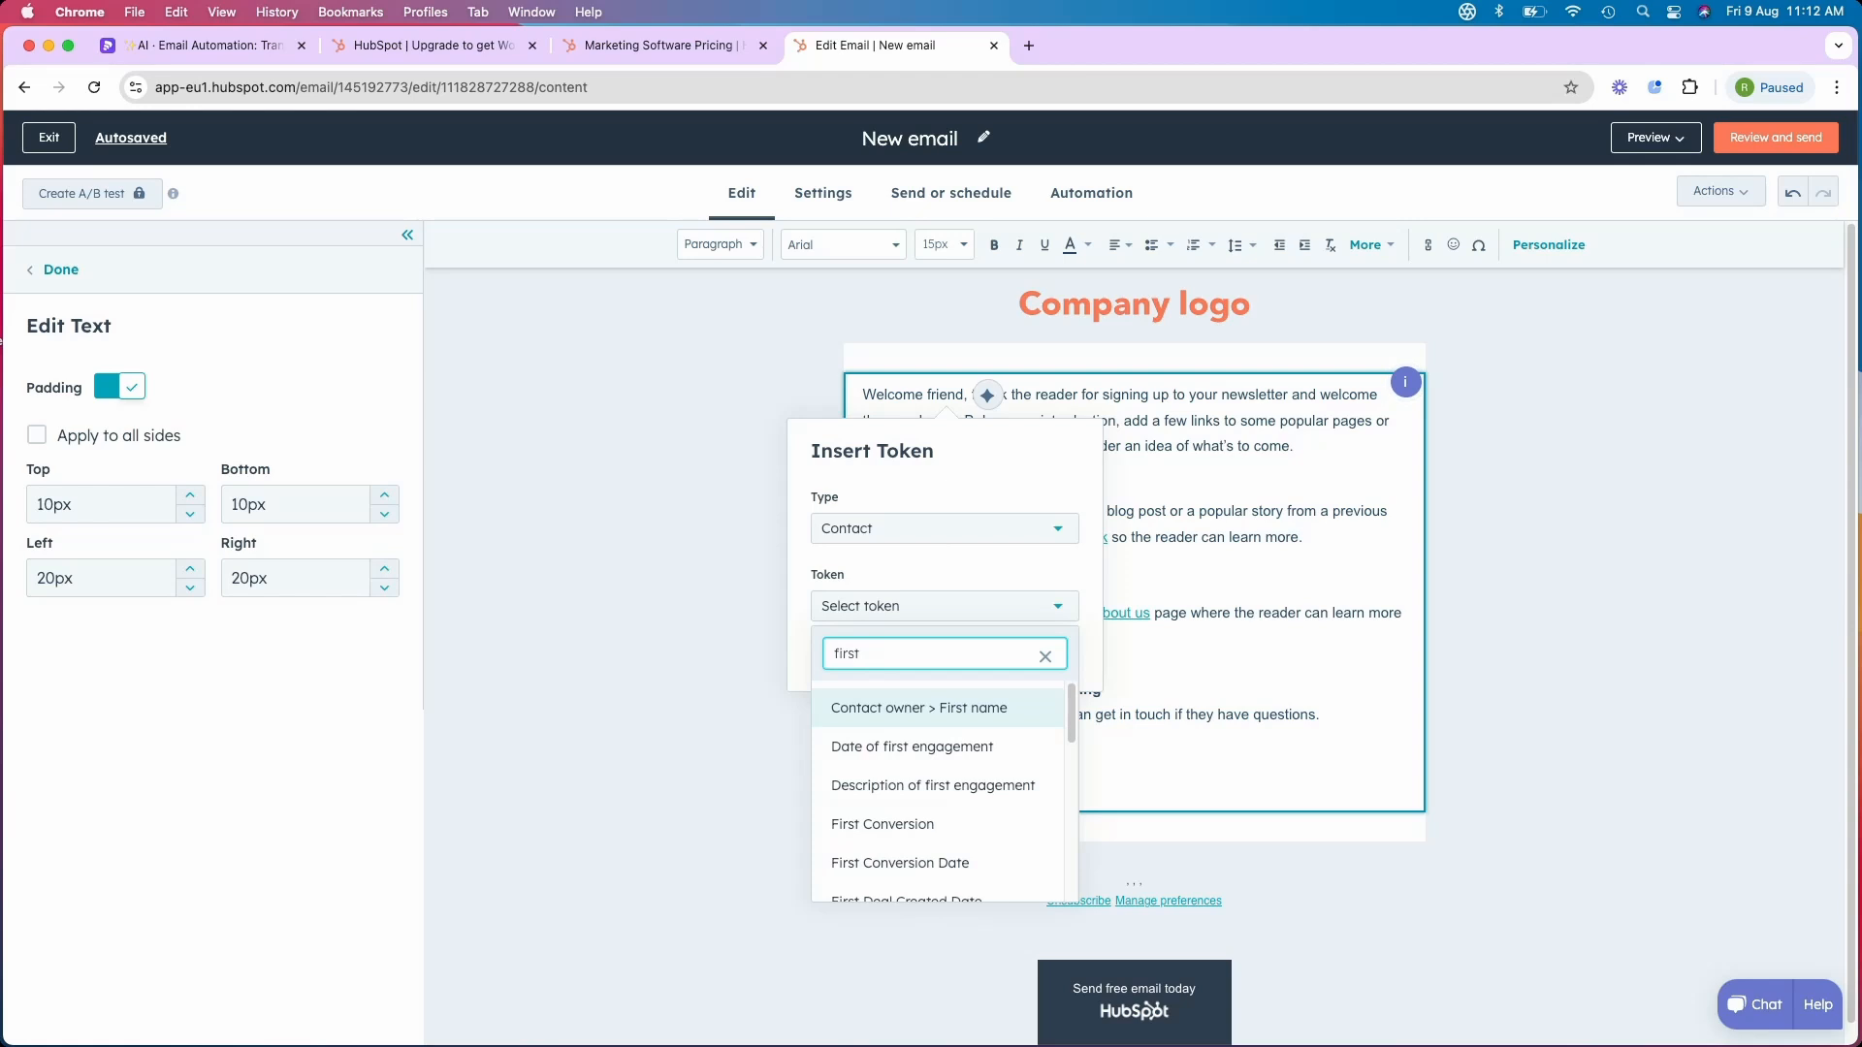
text( na)
click(863, 746)
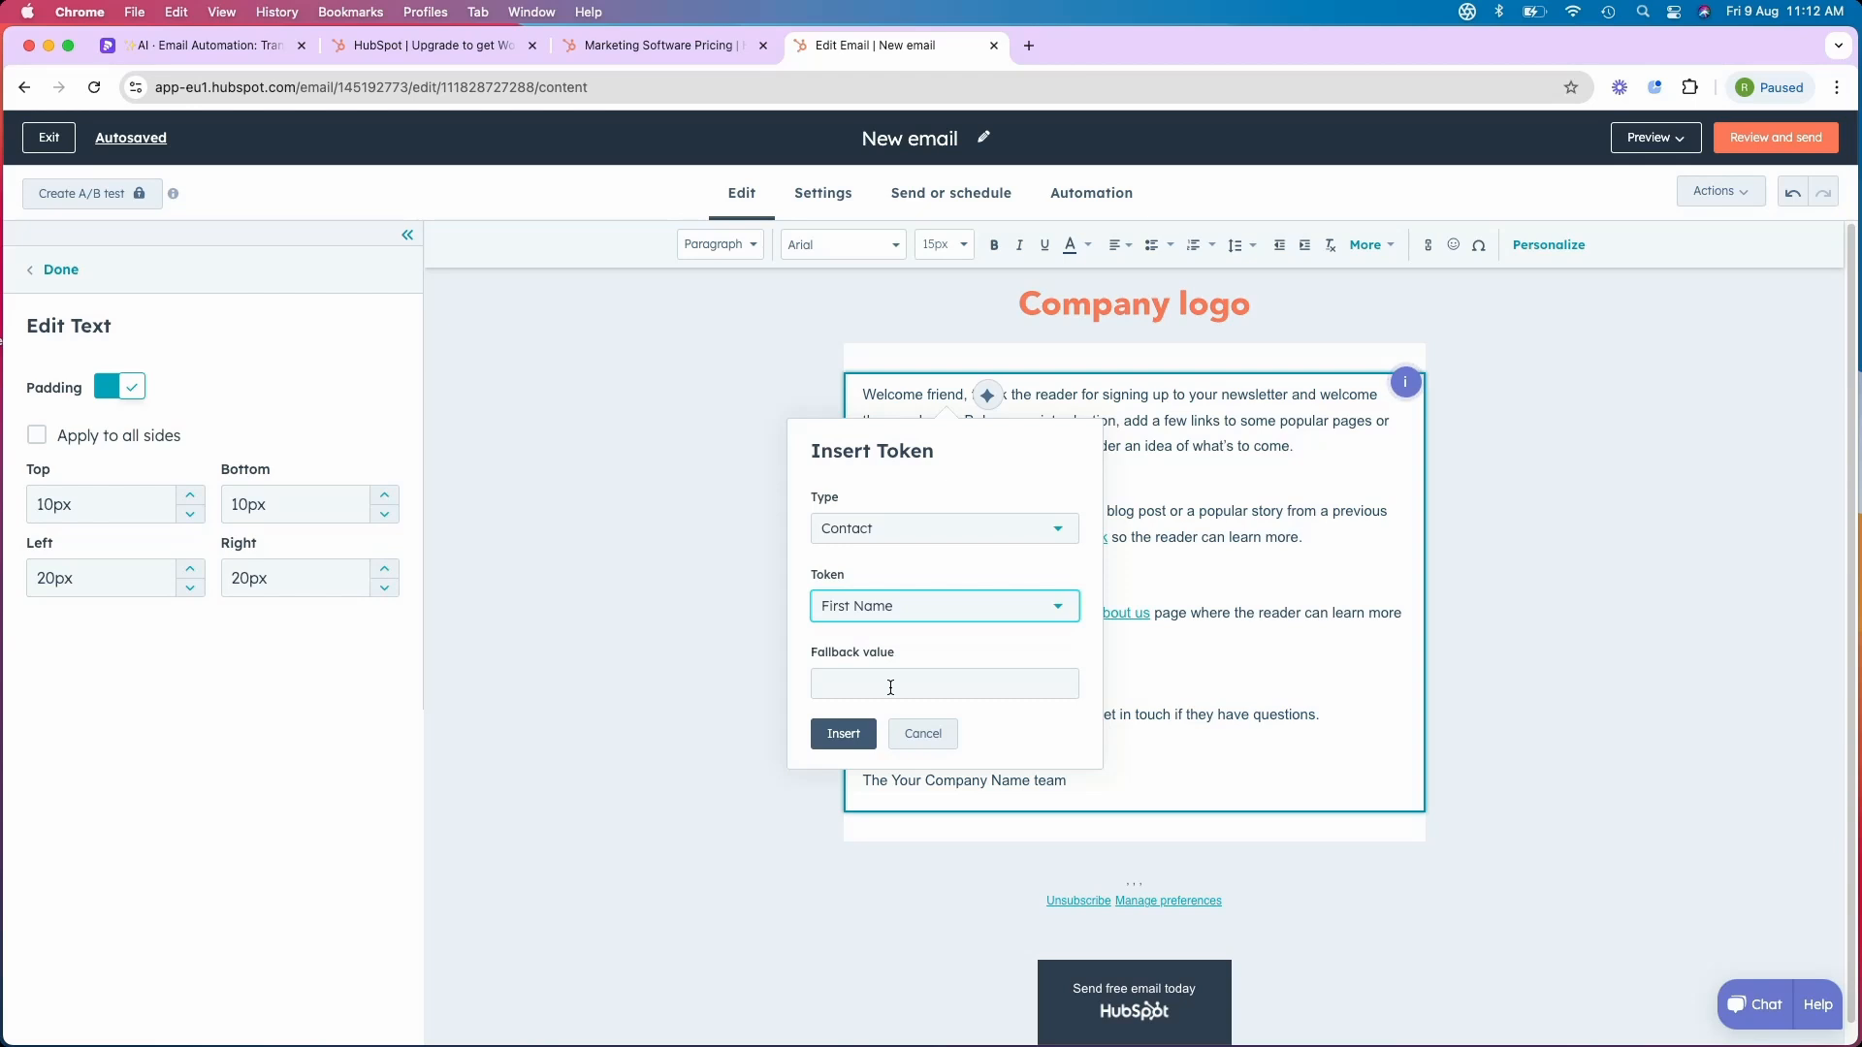
click(890, 687)
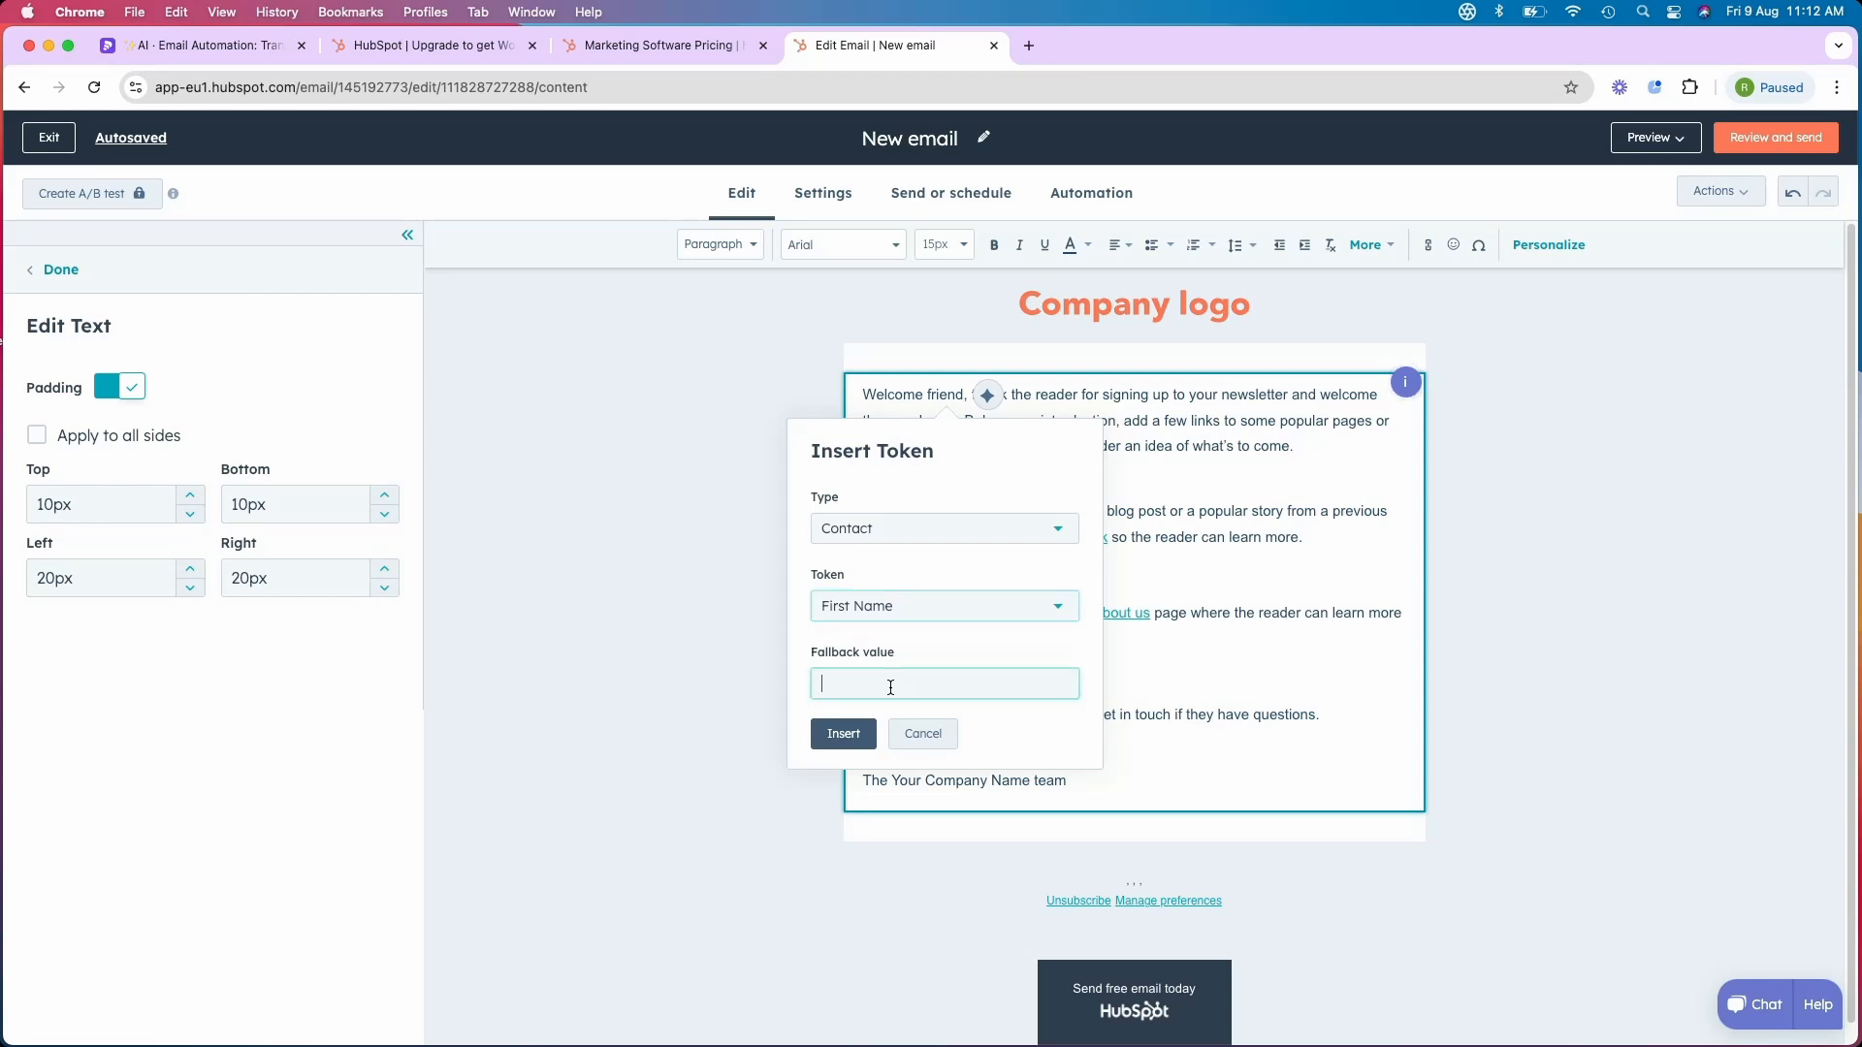
text(there)
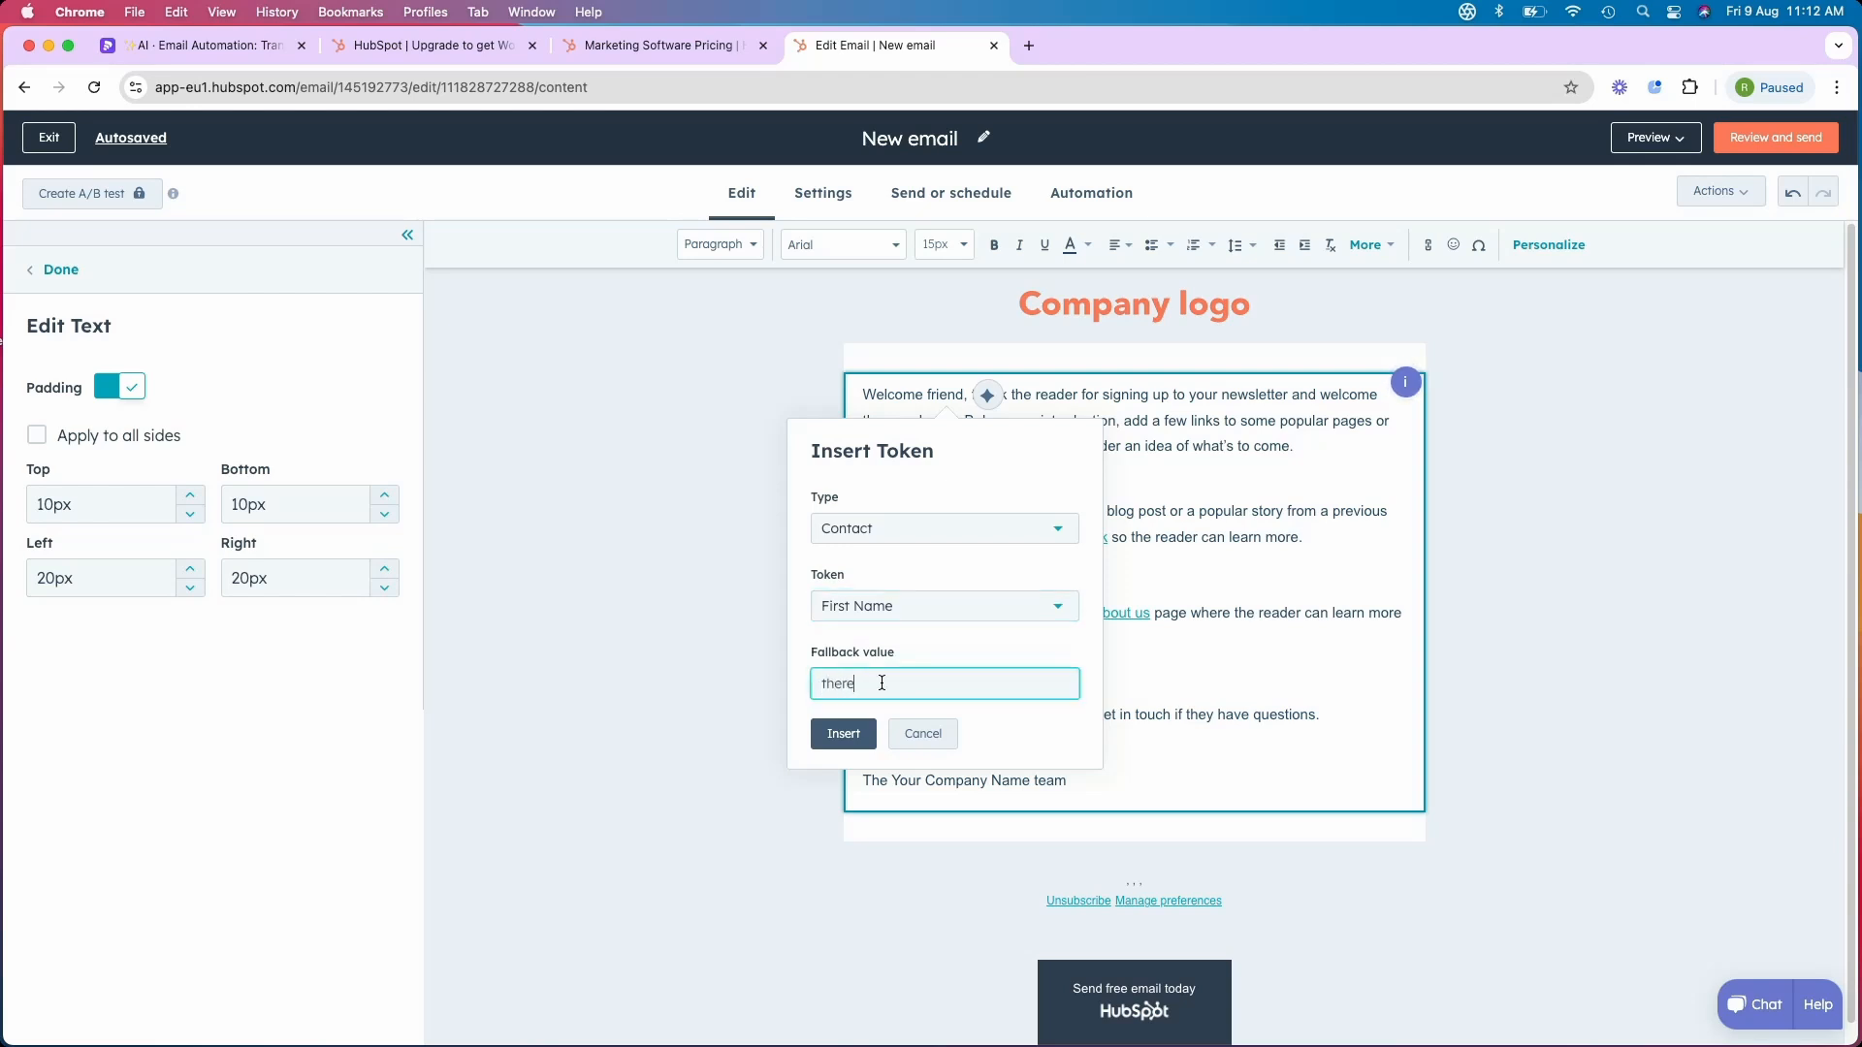
click(843, 735)
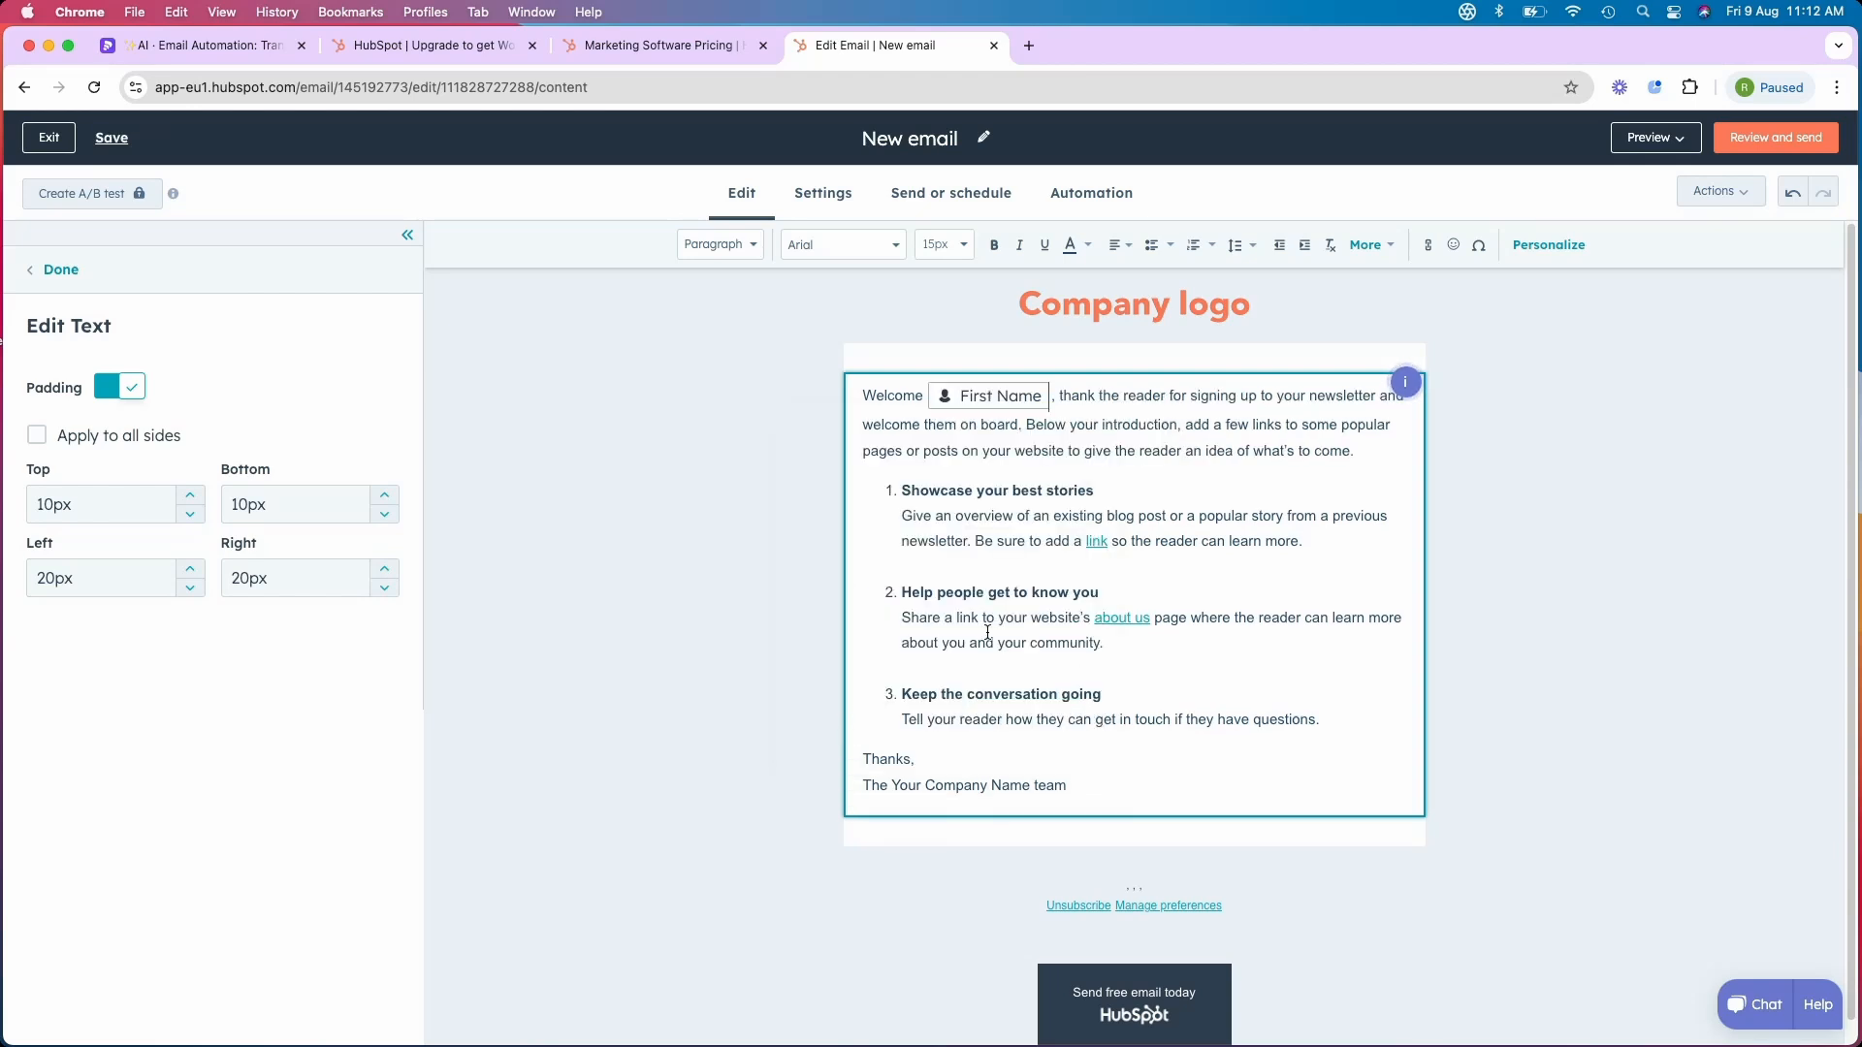
click(1070, 378)
key(Return)
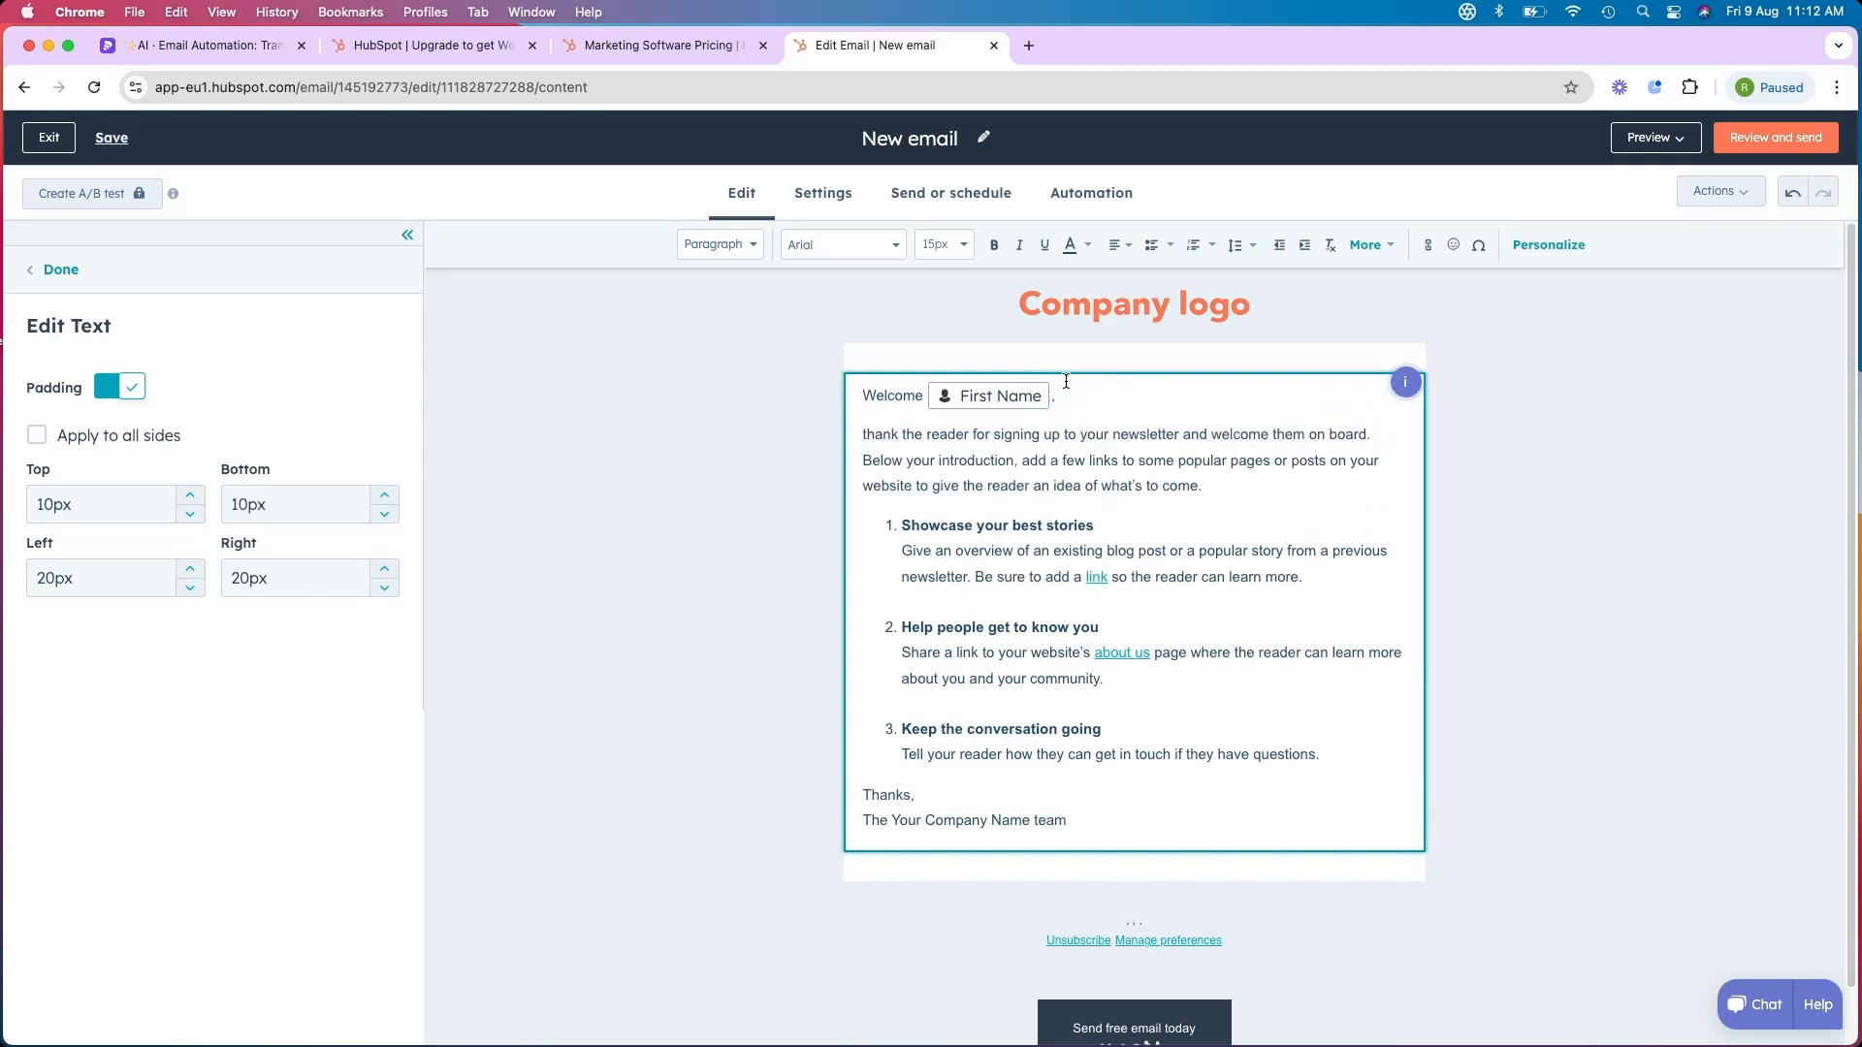
key(BackSpace)
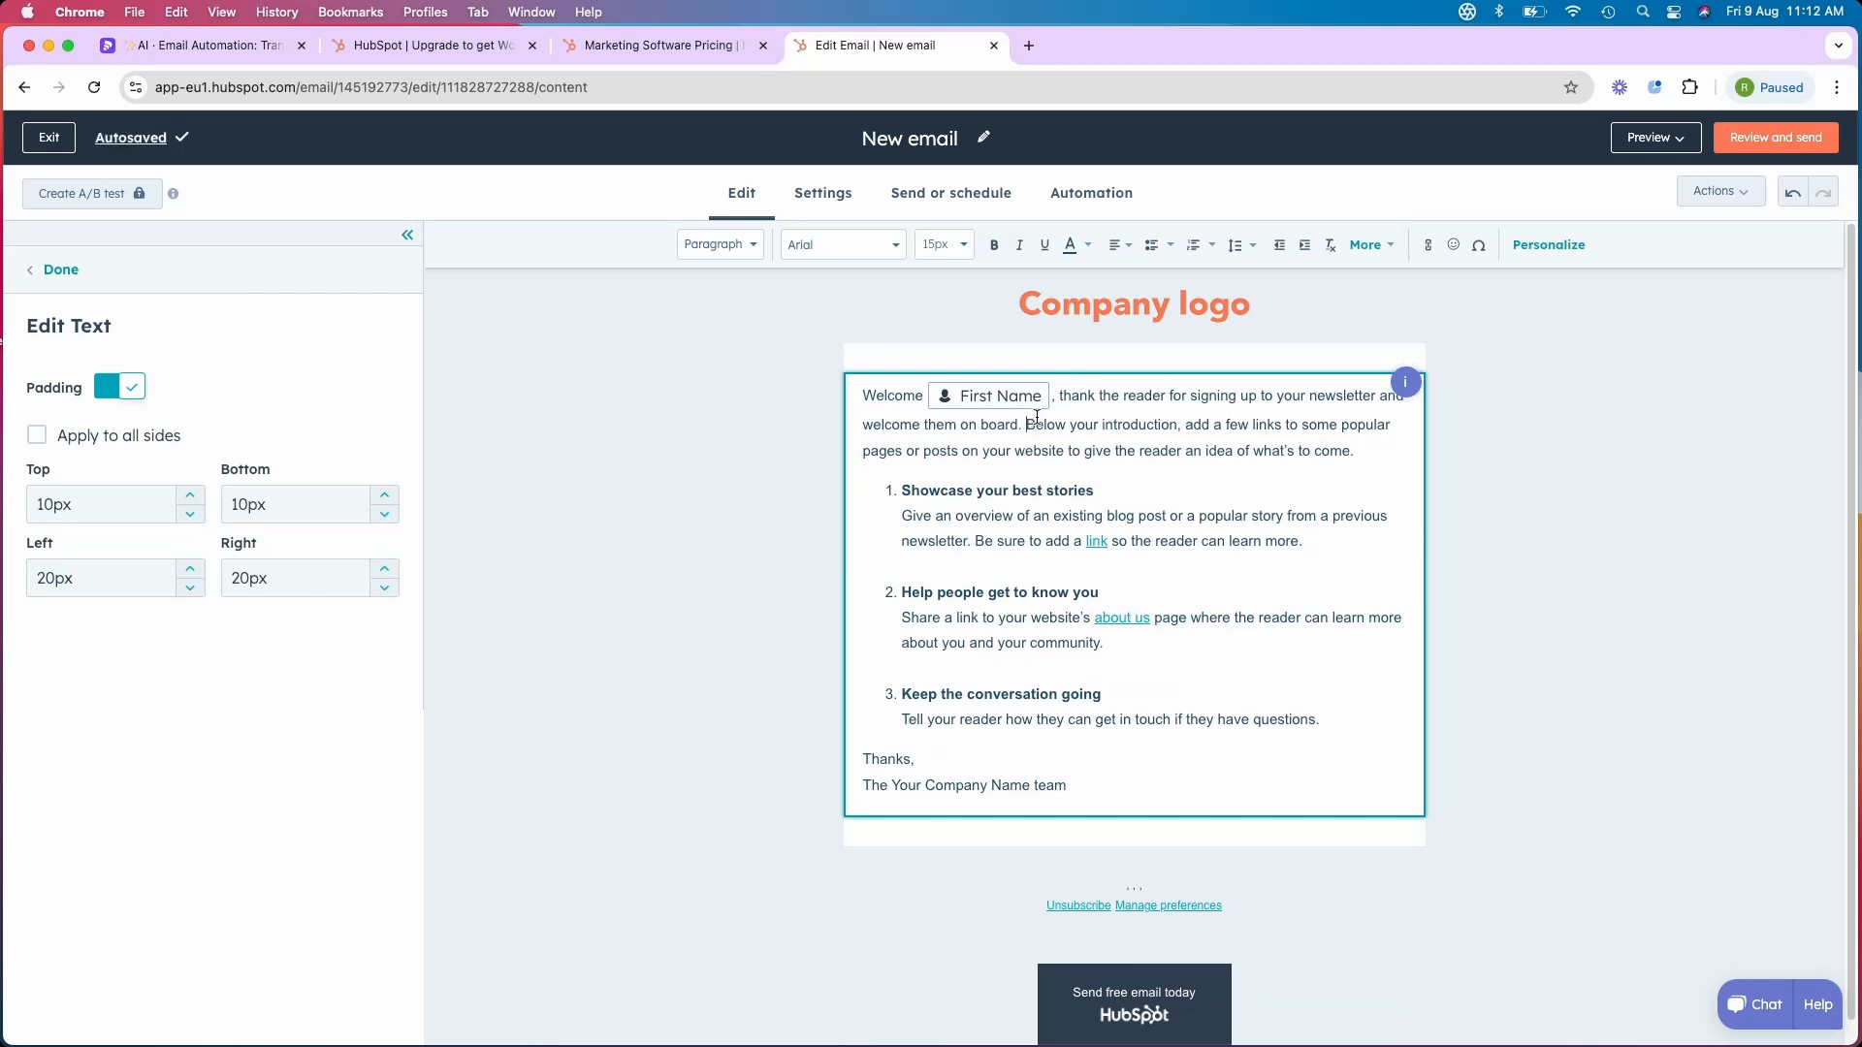
Start a new paragraph at "Below your introduction" in the welcome text
key(Return)
key(Return)
key(BackSpace)
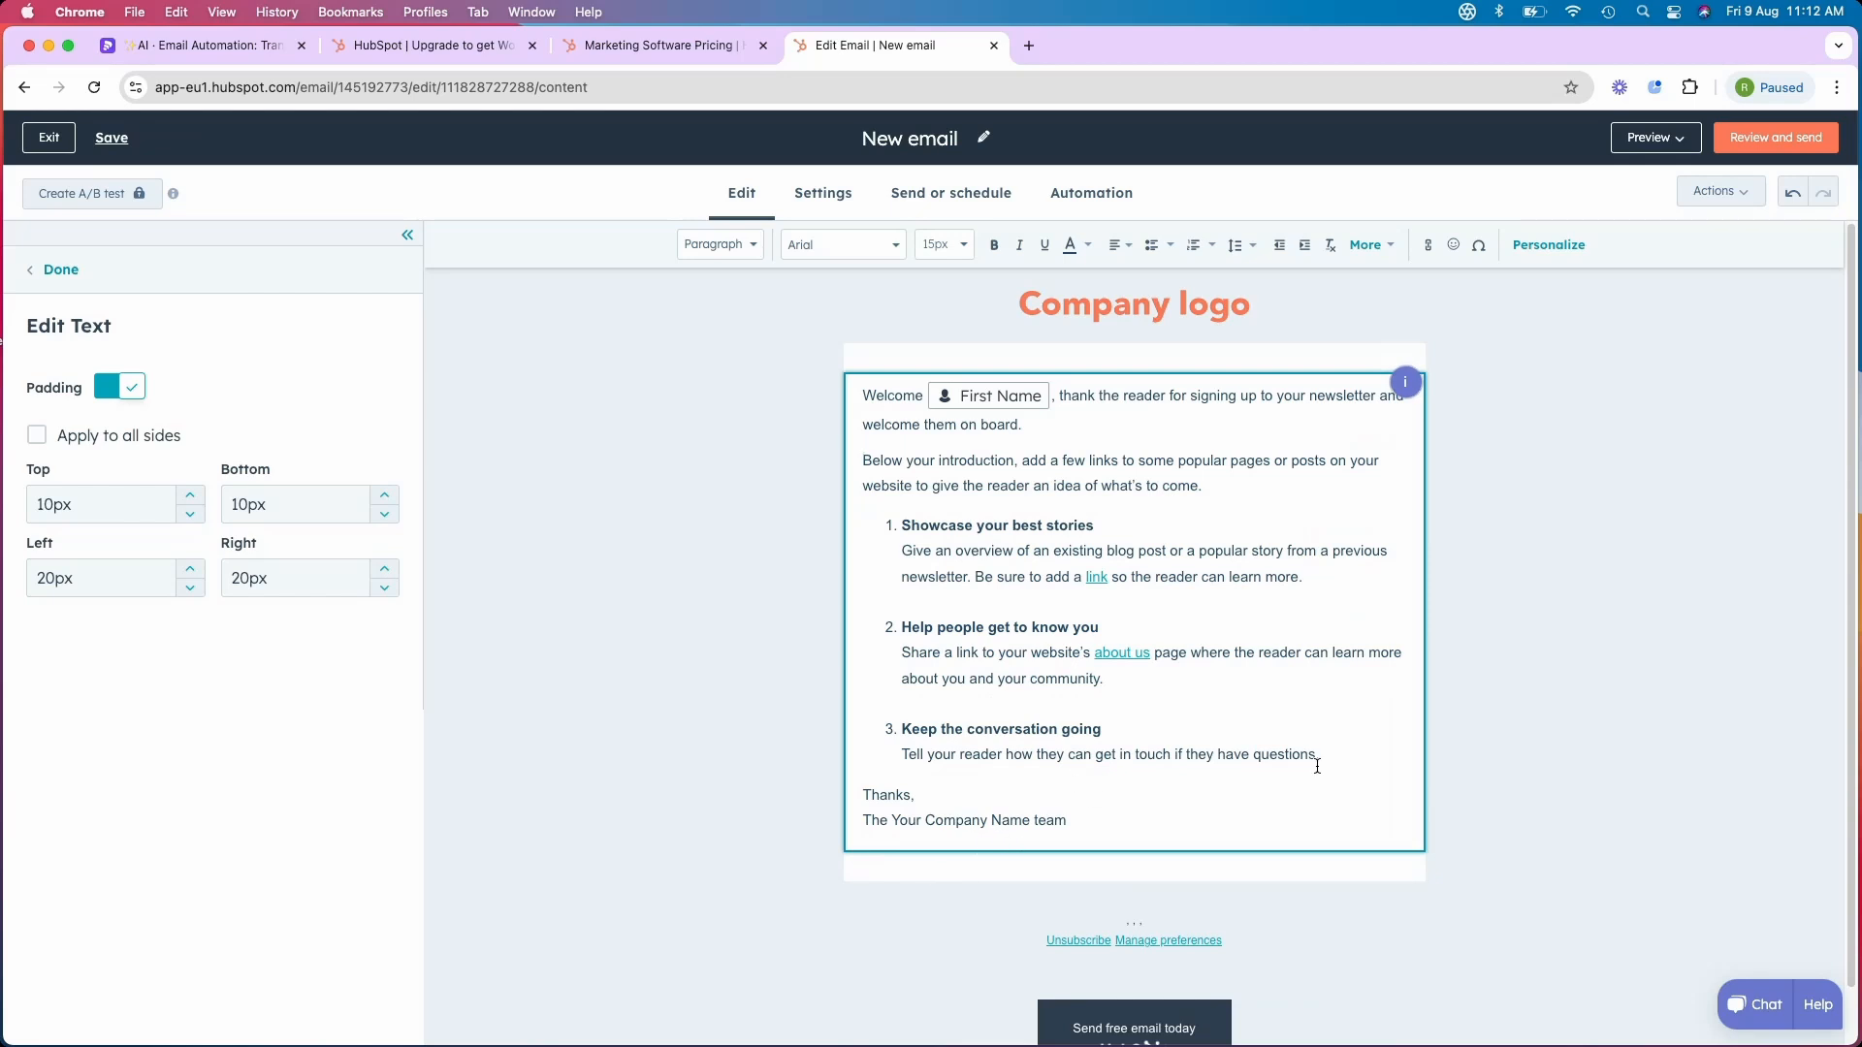
View the link options for the words "popular story" in the first list item and leave the text block
click(1095, 576)
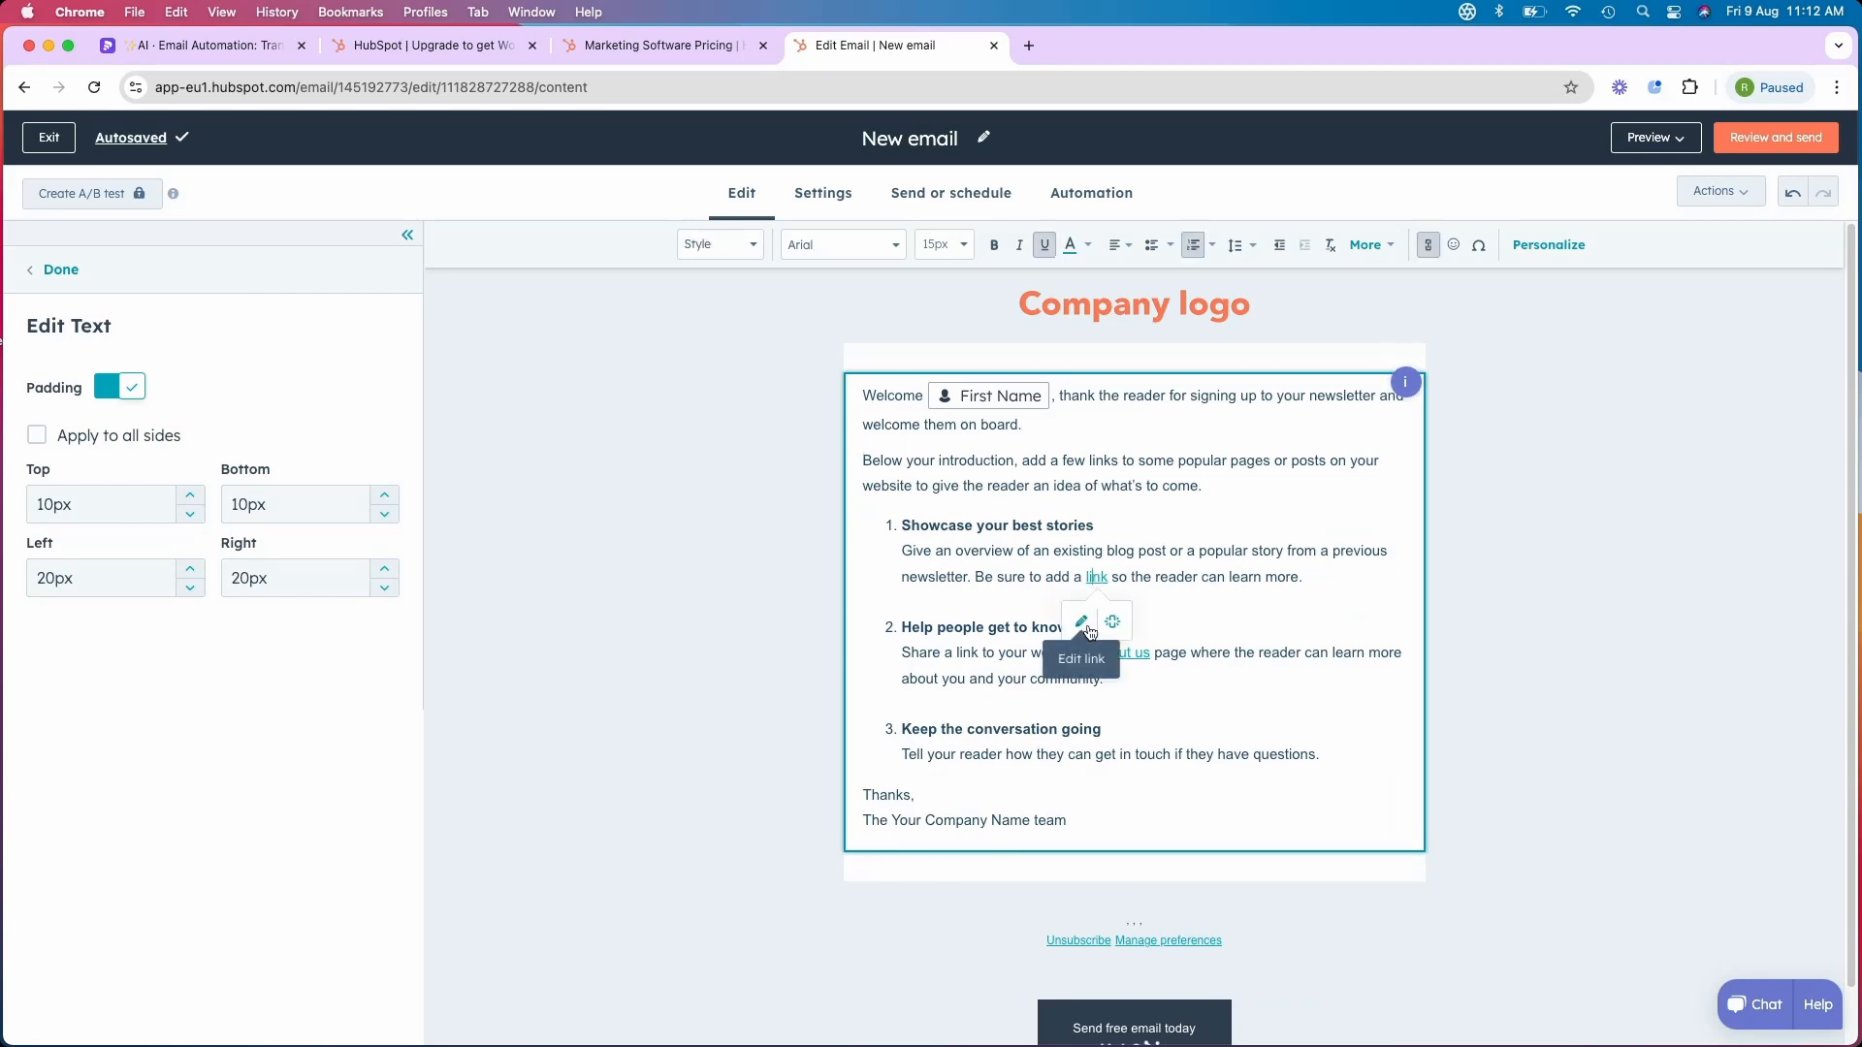
click(1244, 548)
drag(1283, 553, 1199, 550)
click(1431, 246)
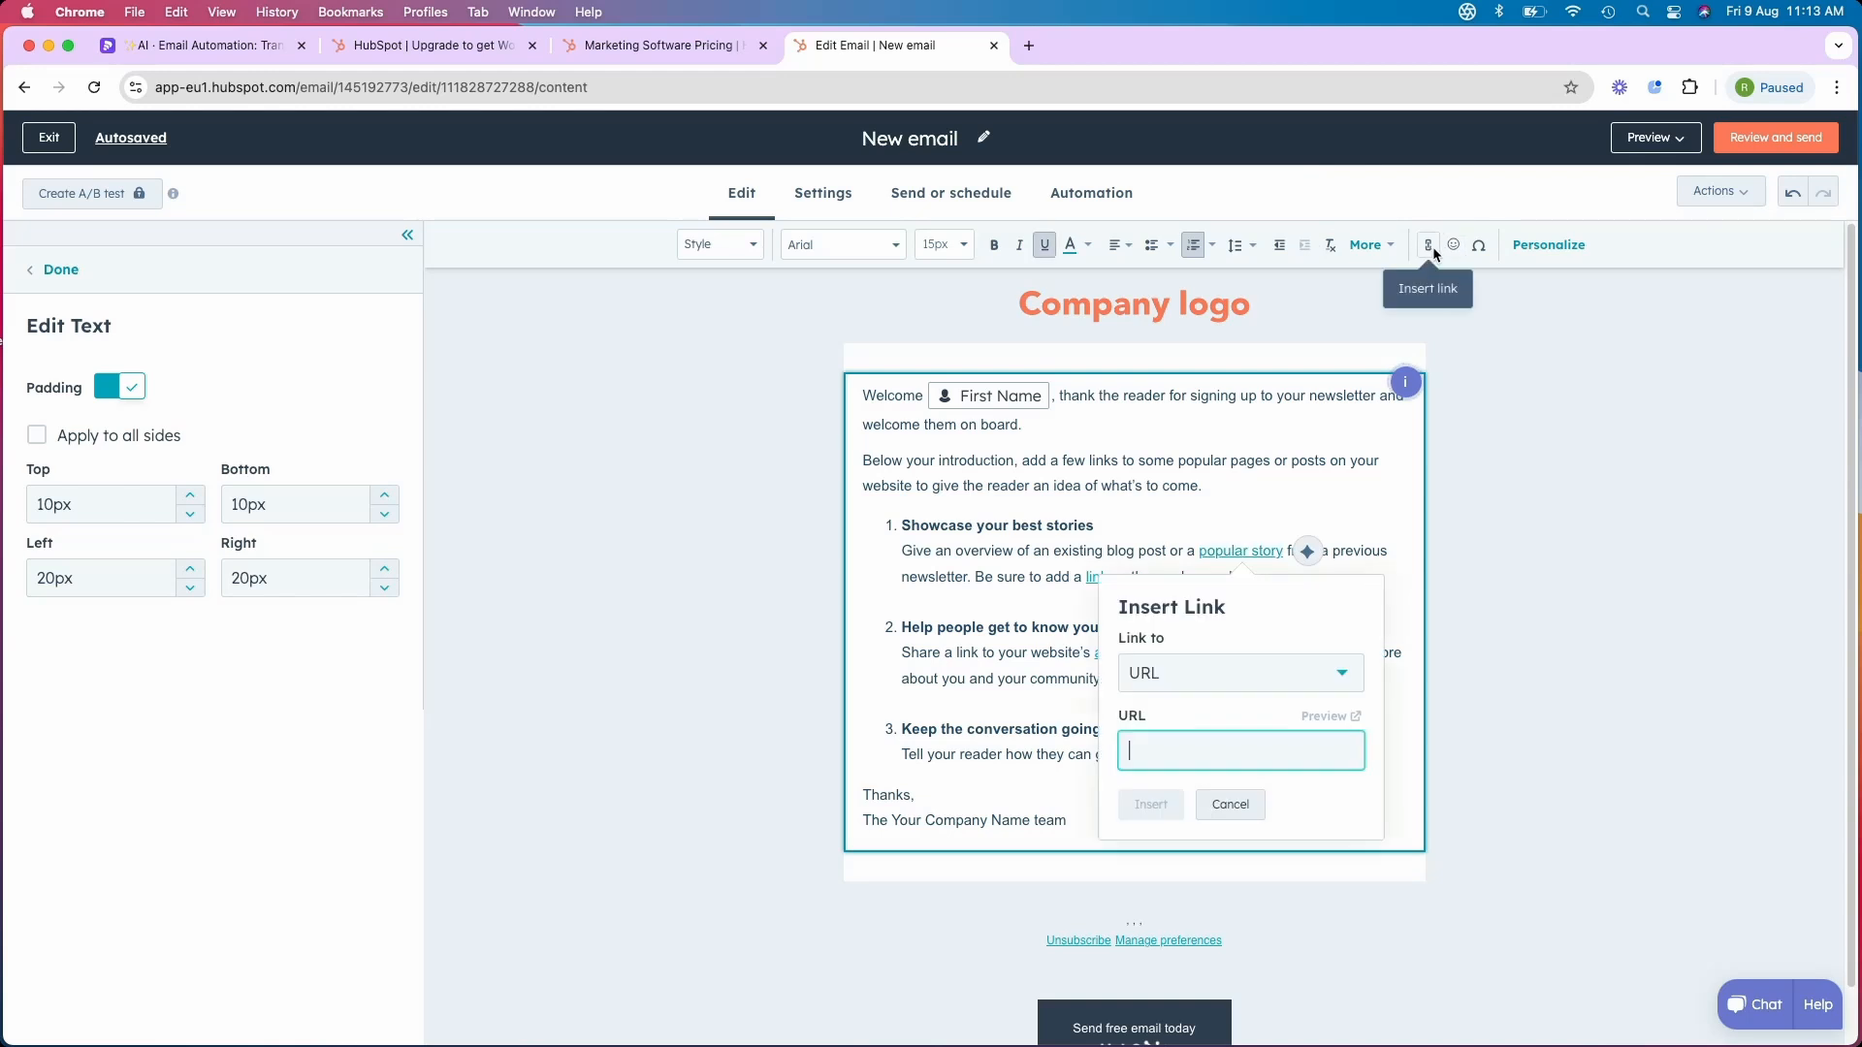
click(1224, 801)
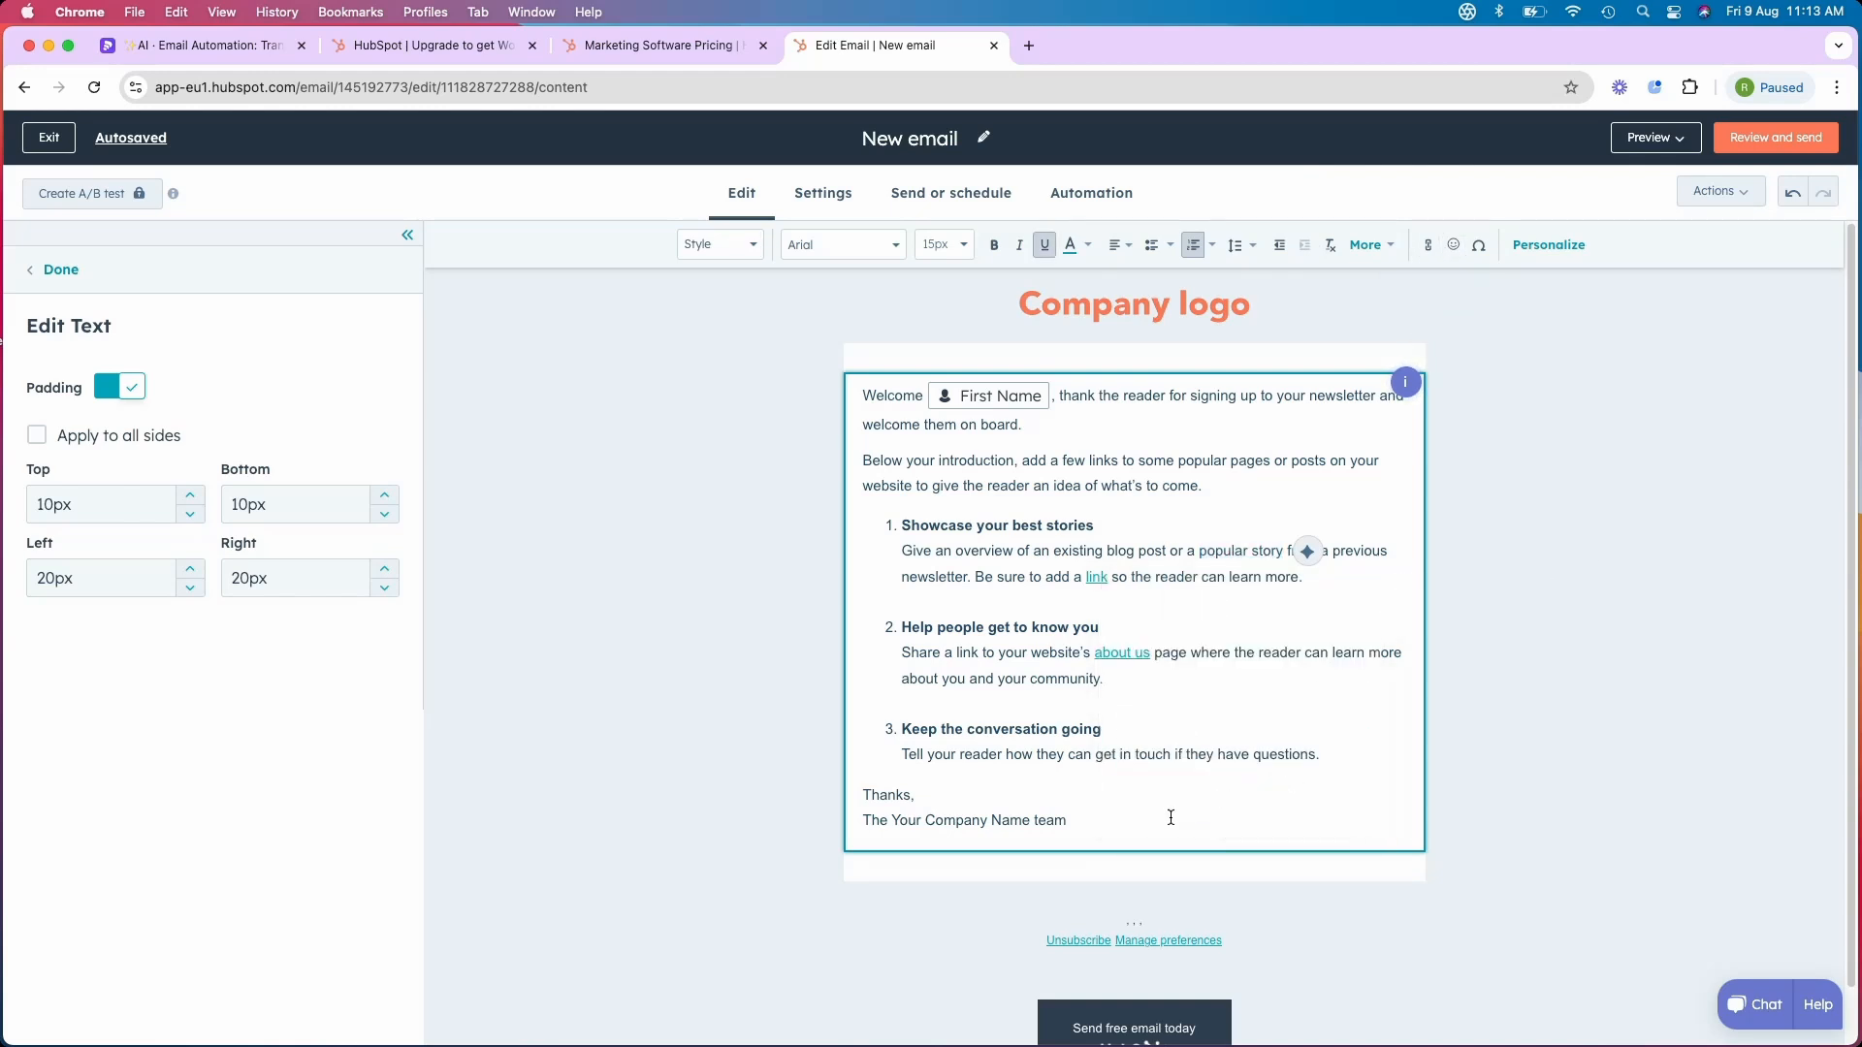
click(653, 590)
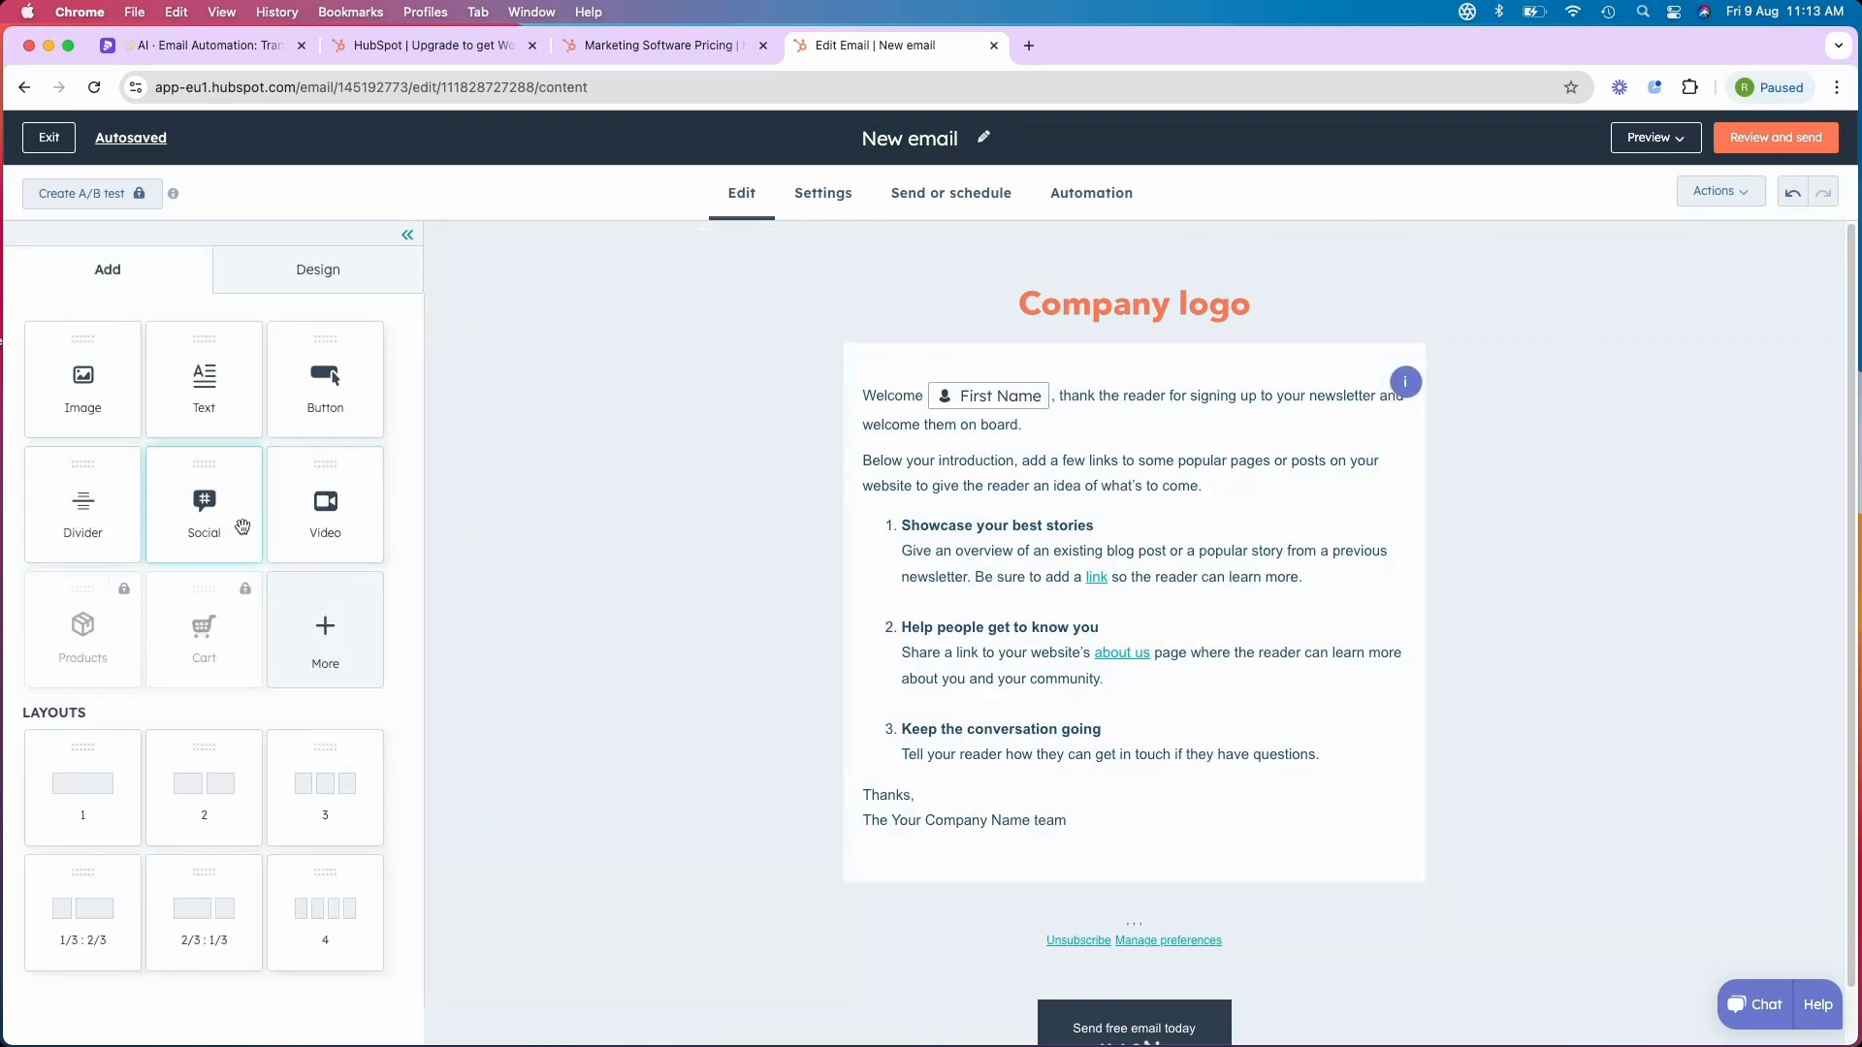
Add a Social block beneath the email body and a divider at the end of the body
drag(242, 523, 1075, 906)
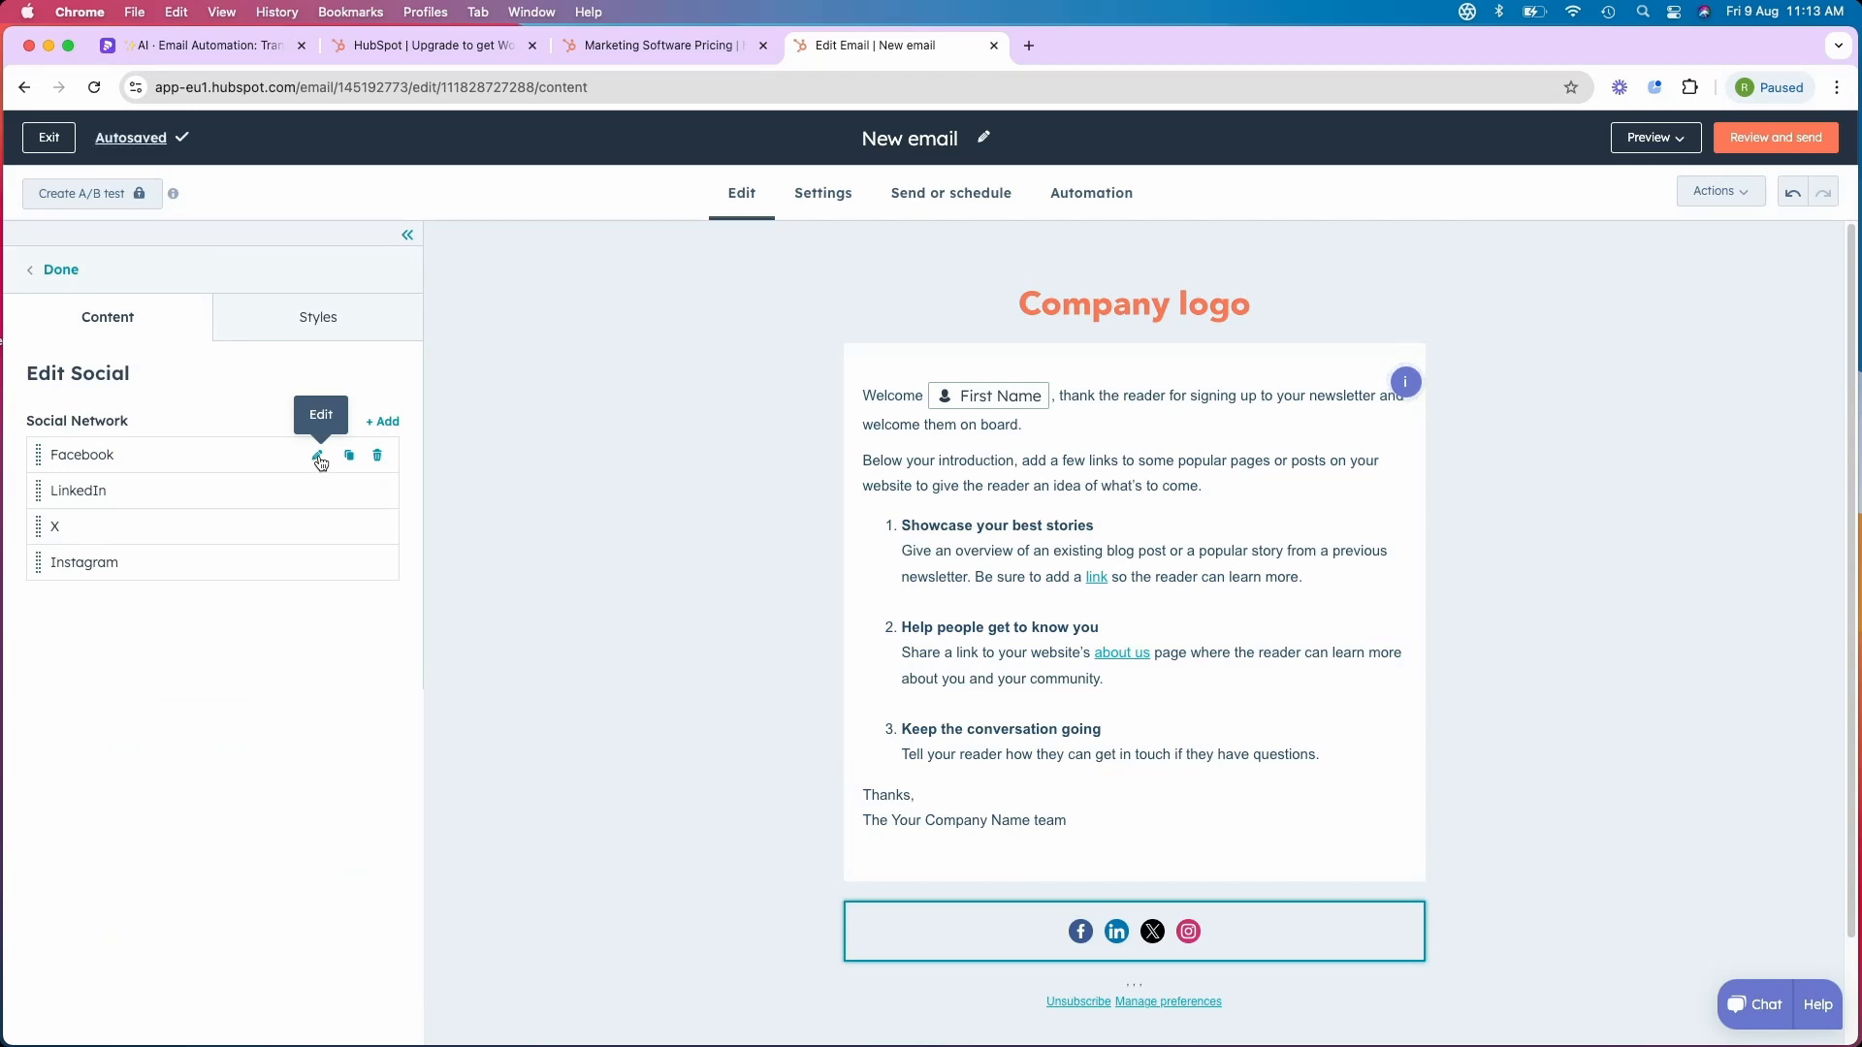
click(318, 457)
click(236, 539)
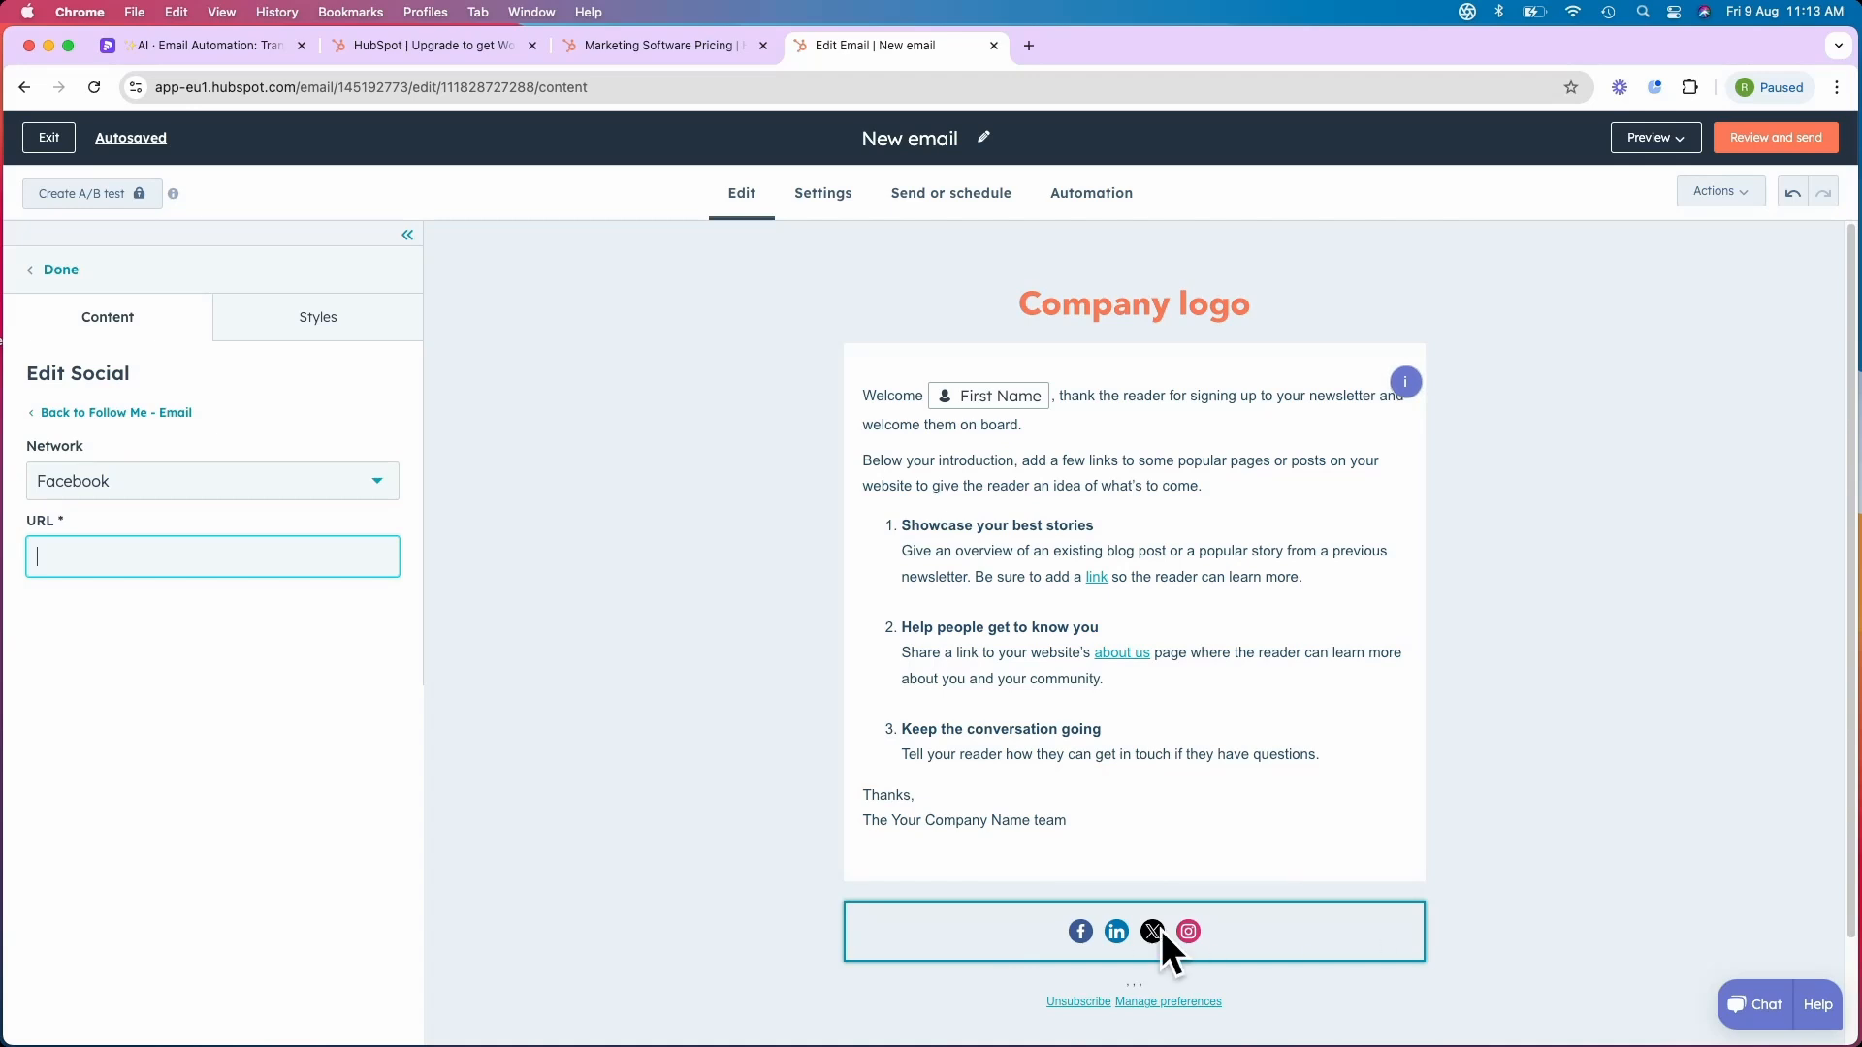
click(54, 269)
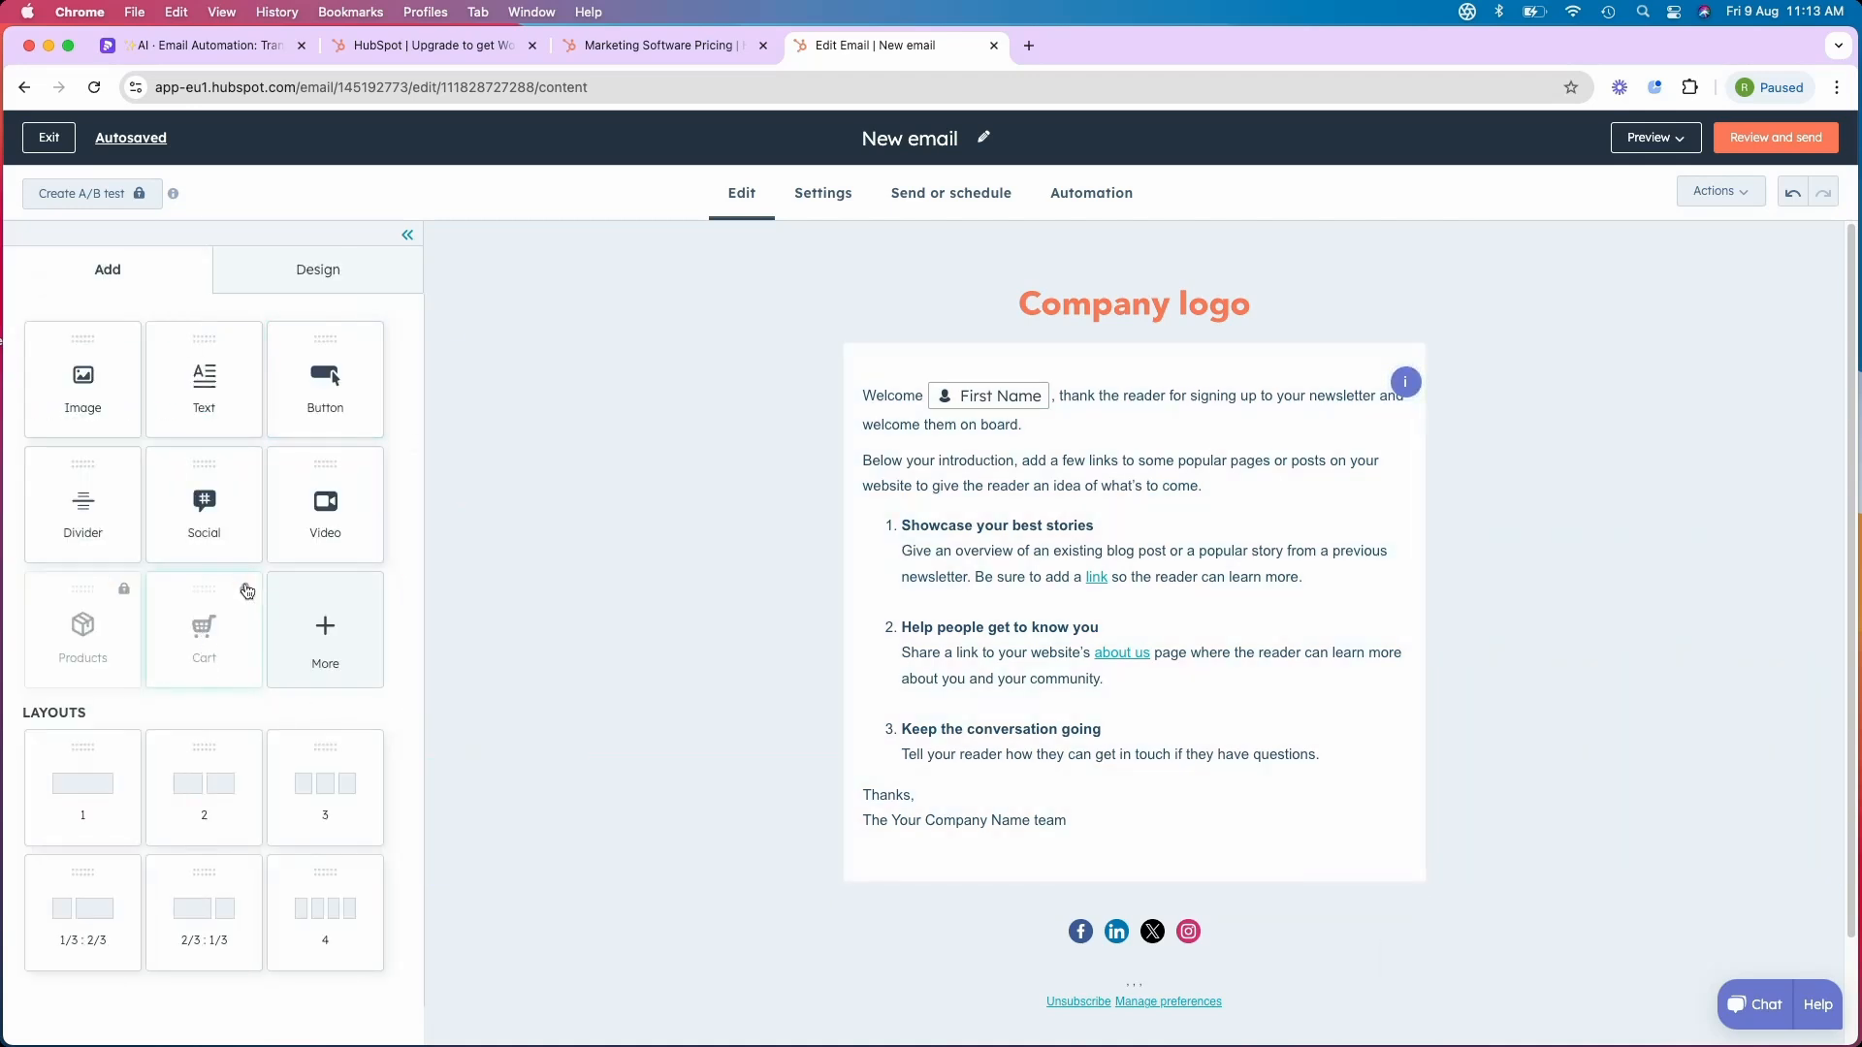
mouse_move(88, 529)
mouse_down()
mouse_move(1160, 813)
mouse_move(1067, 829)
mouse_move(1106, 856)
mouse_up()
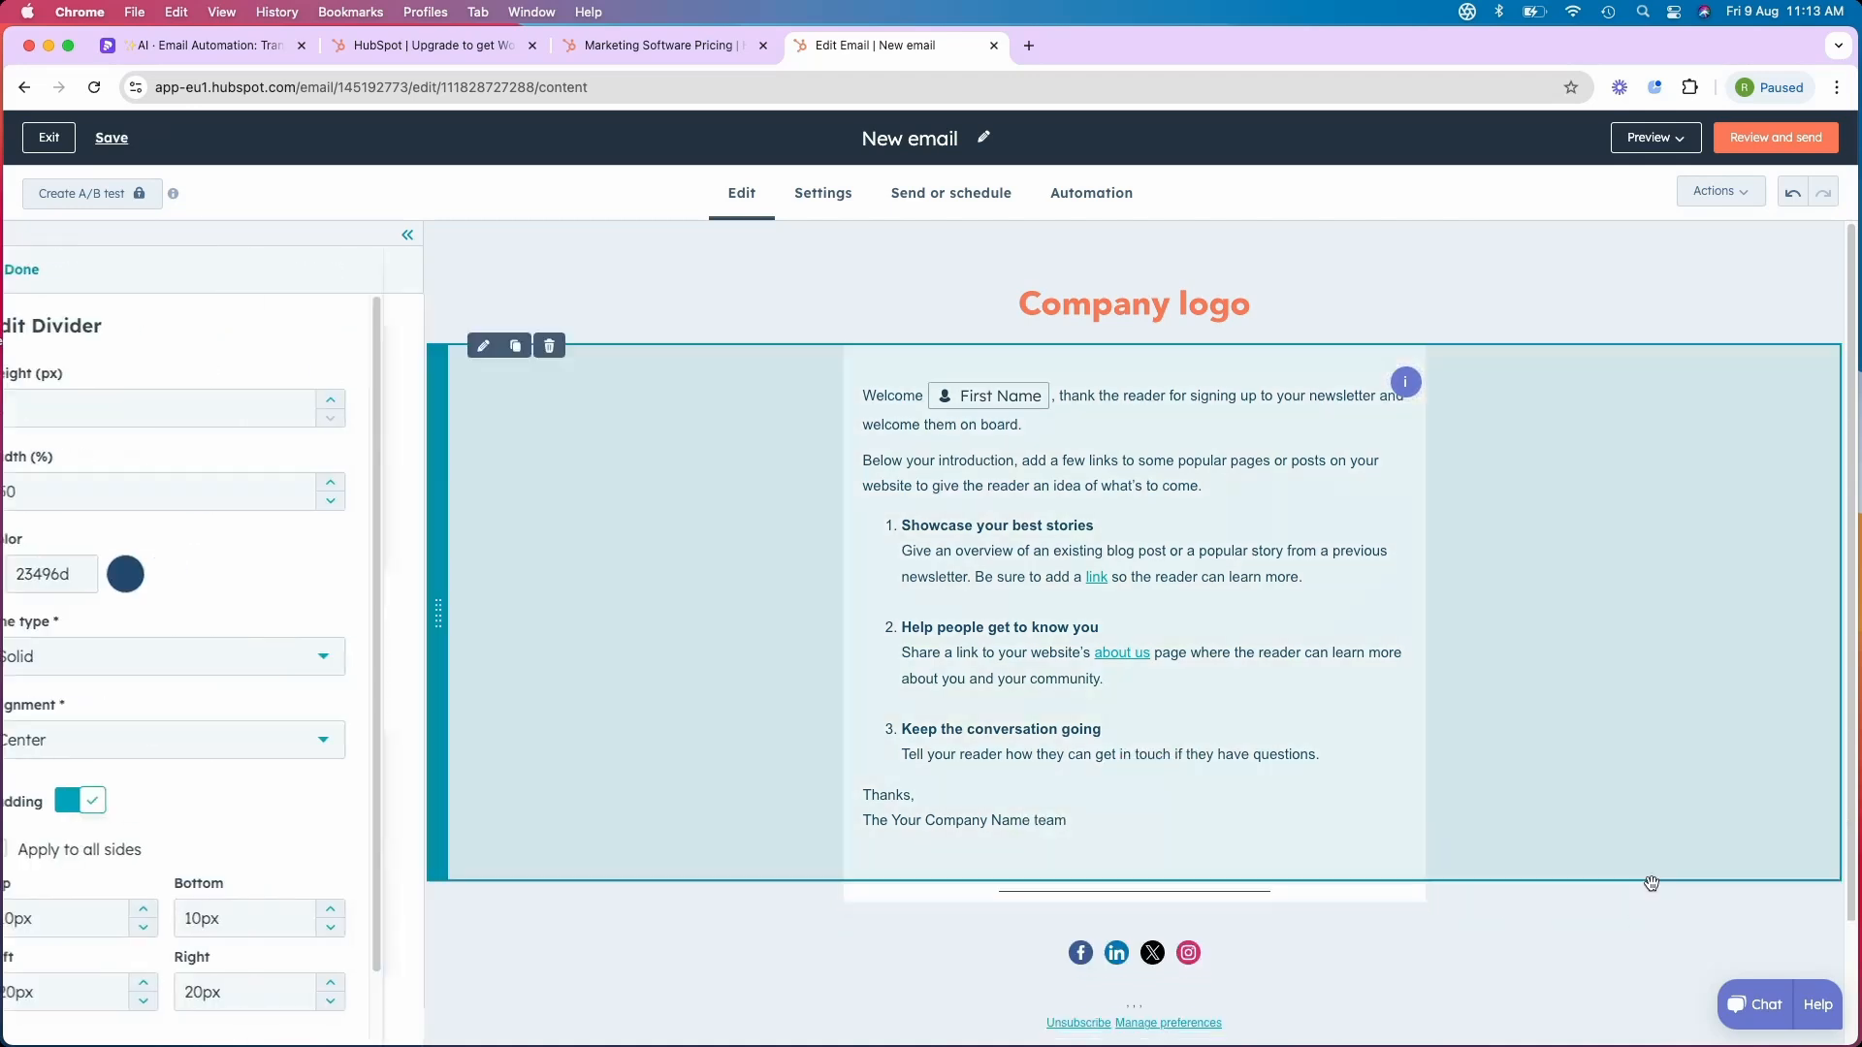
click(1652, 883)
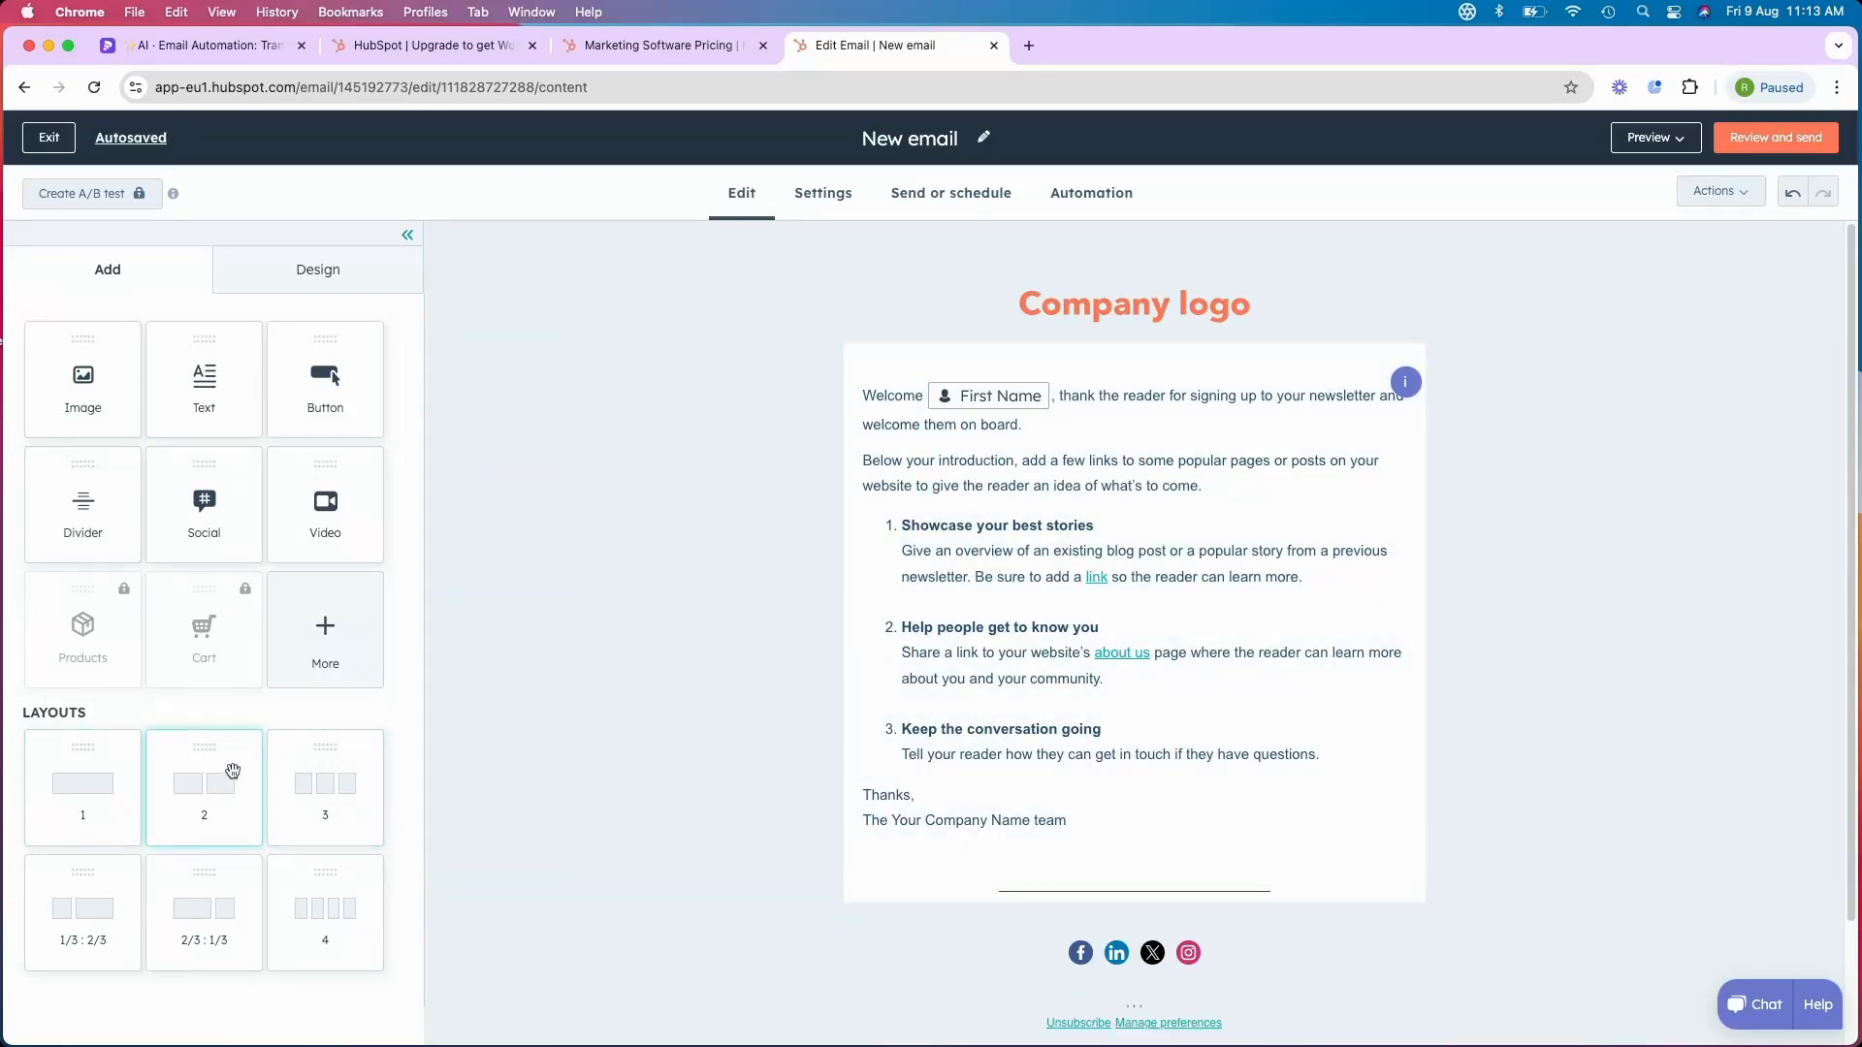
Insert a two-column layout above the divider with an image block in its first column, and open the image selection
drag(204, 758, 941, 863)
click(1053, 742)
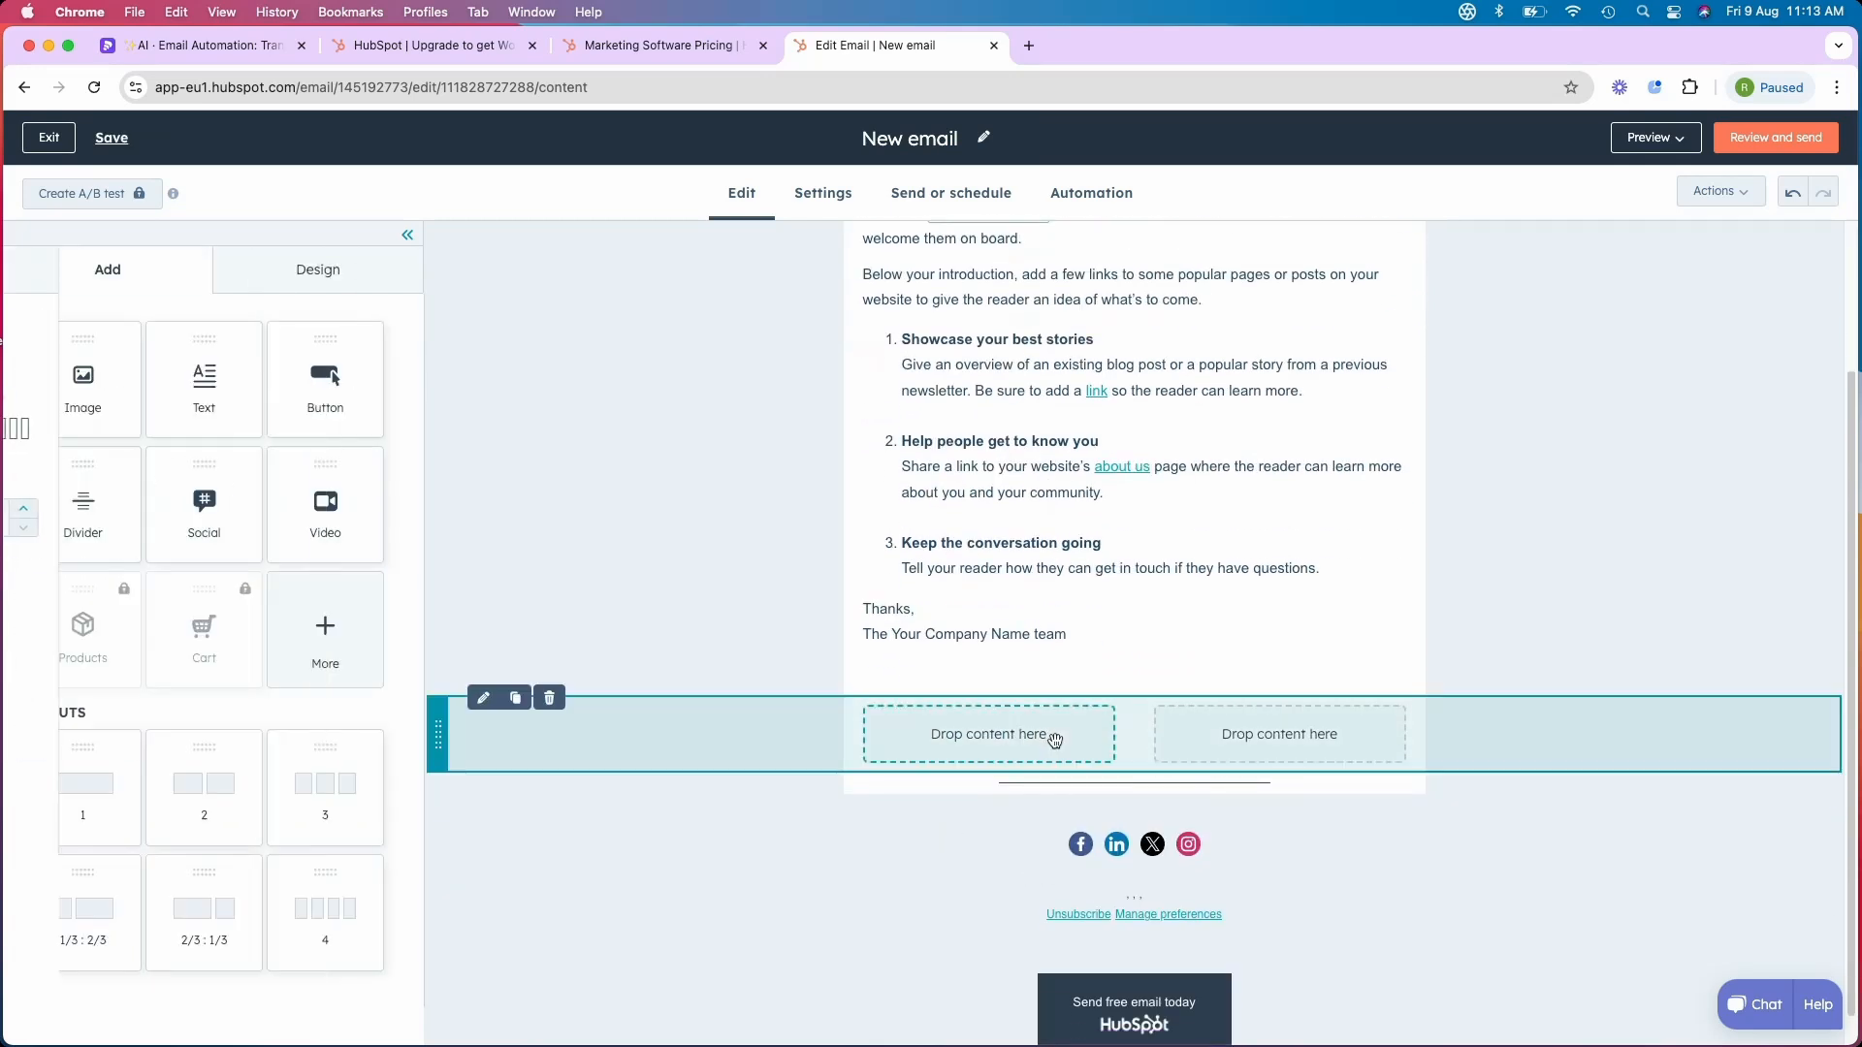
drag(84, 378, 992, 733)
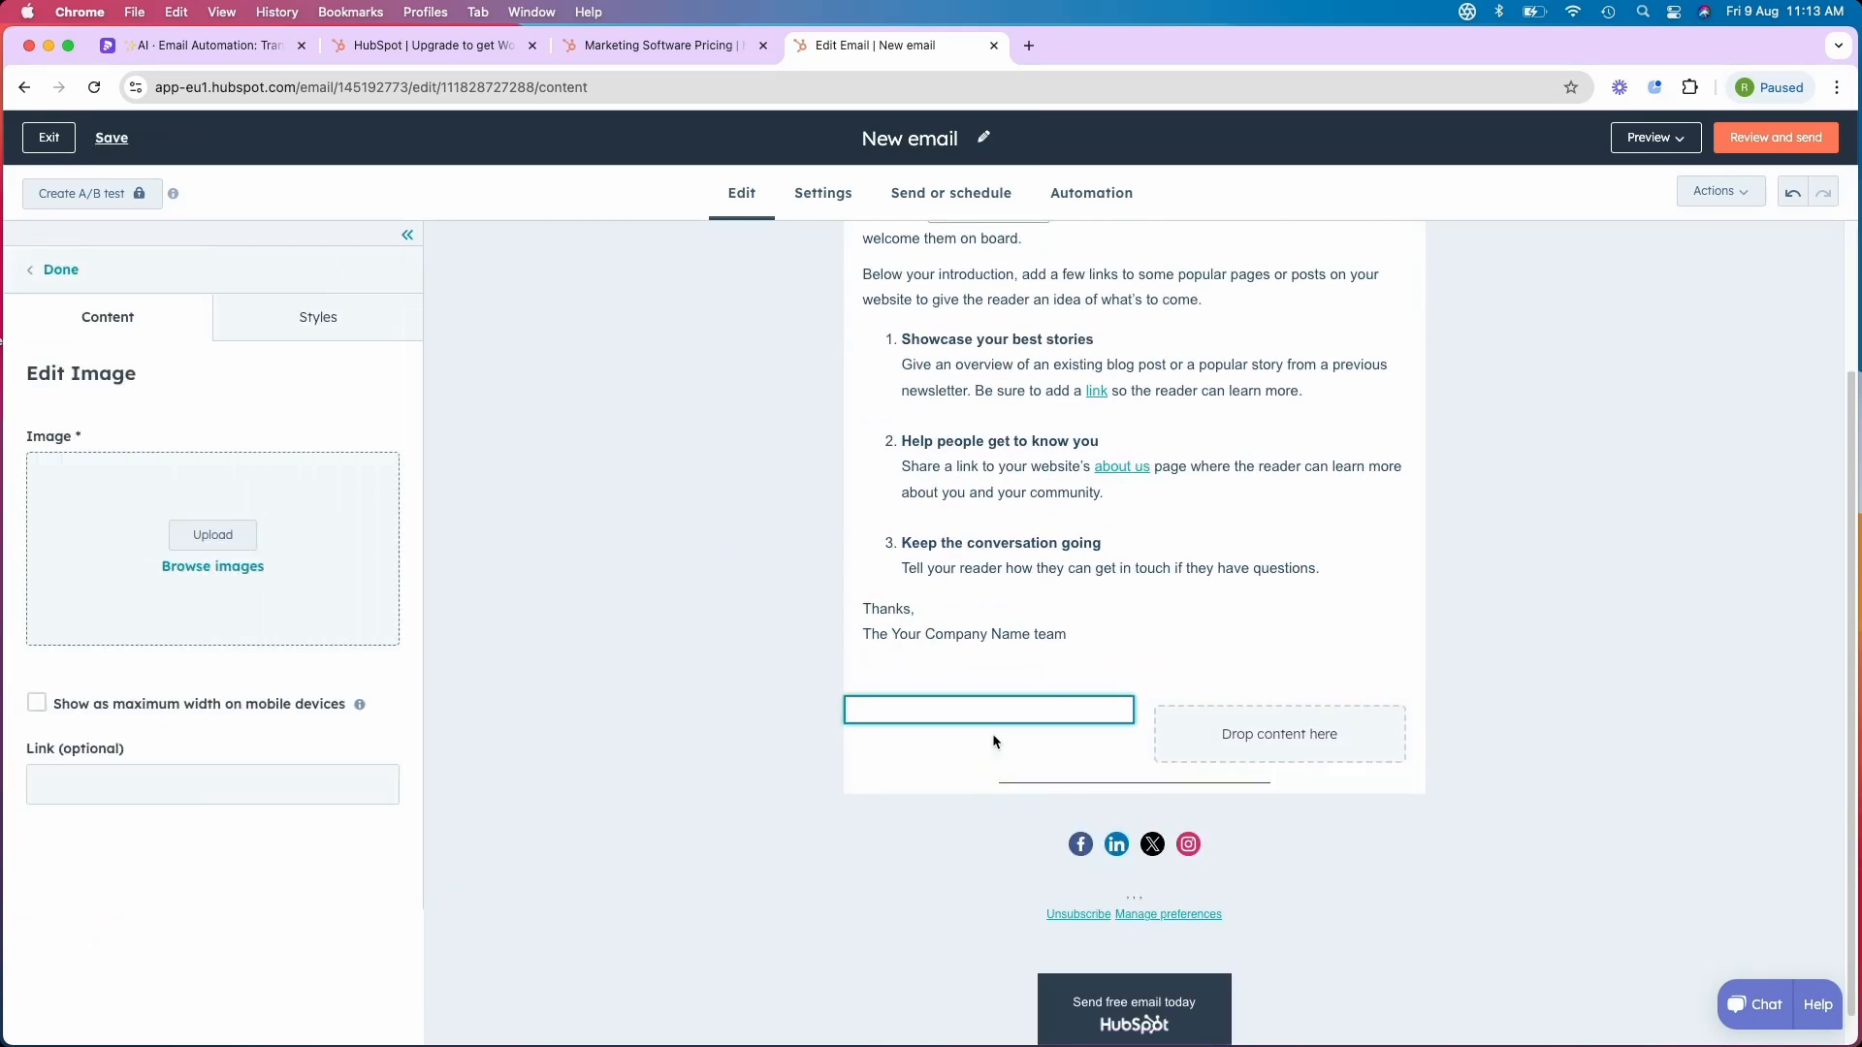
click(221, 567)
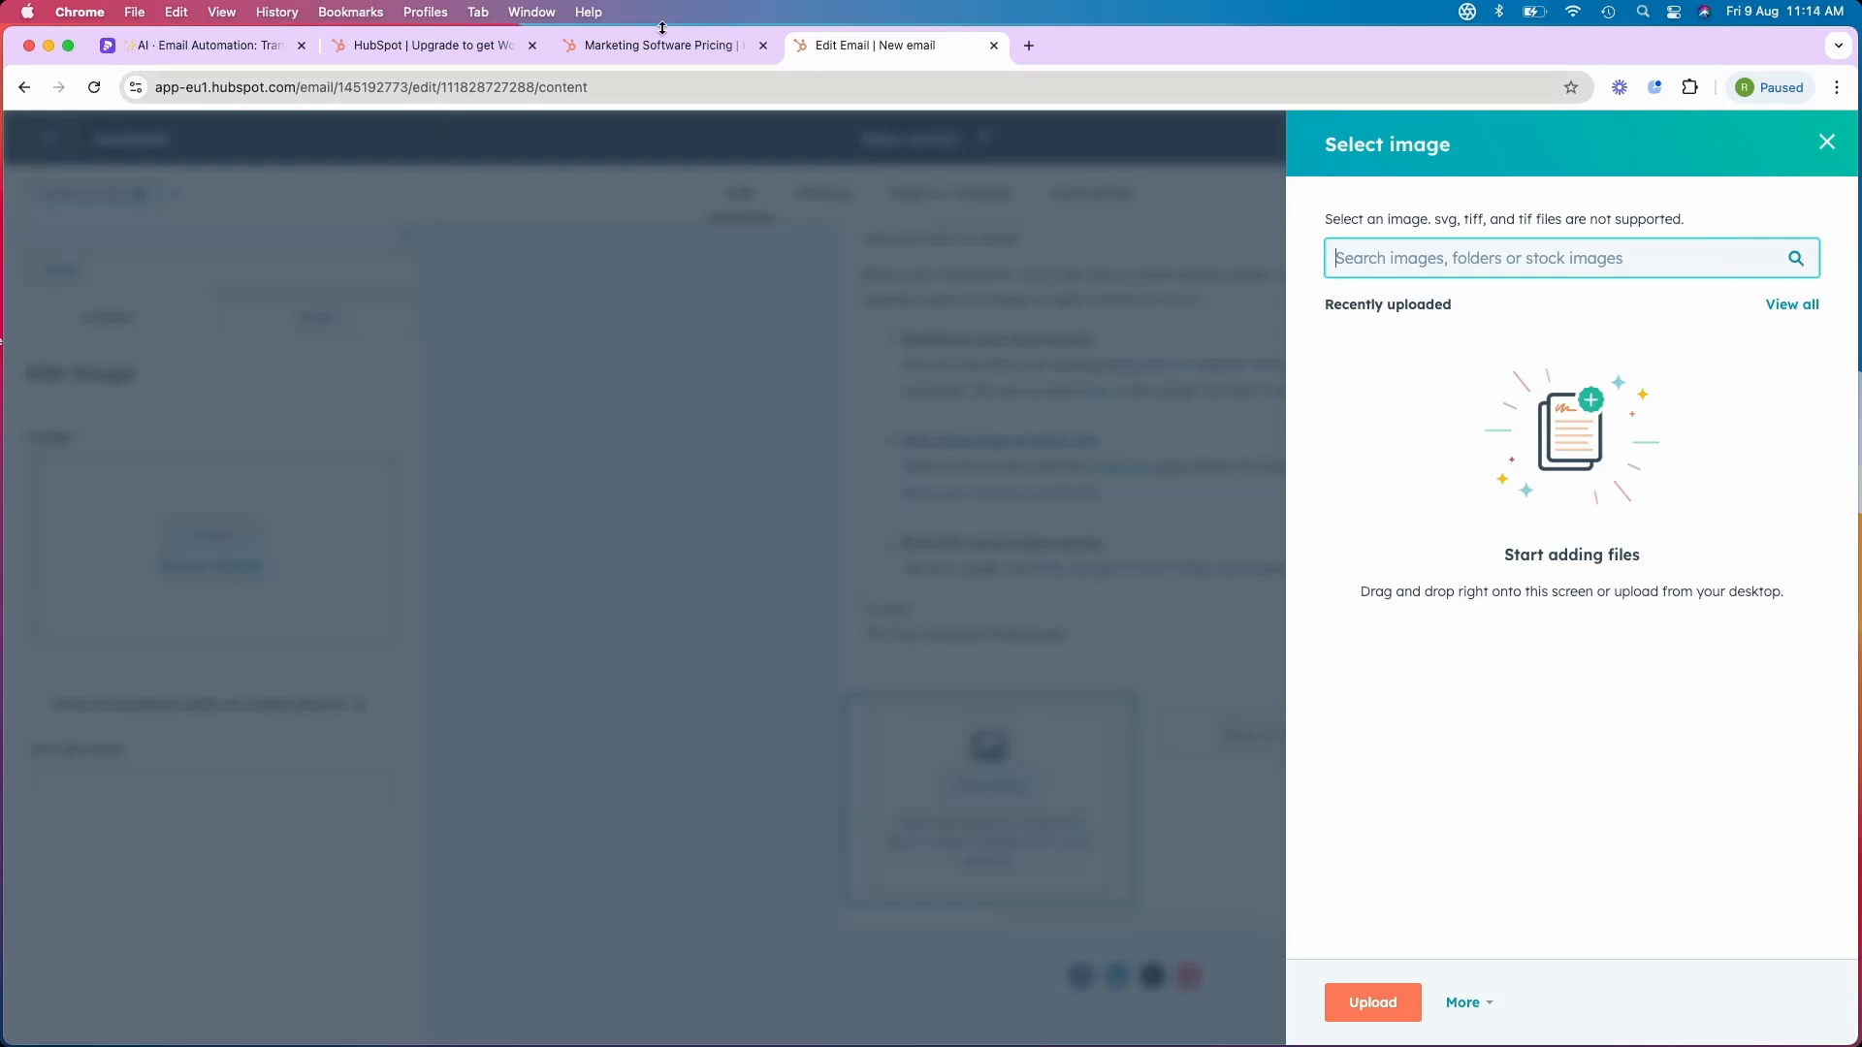
Check what the Marketing Hub plans include on the pricing page and return to the email editor
click(741, 54)
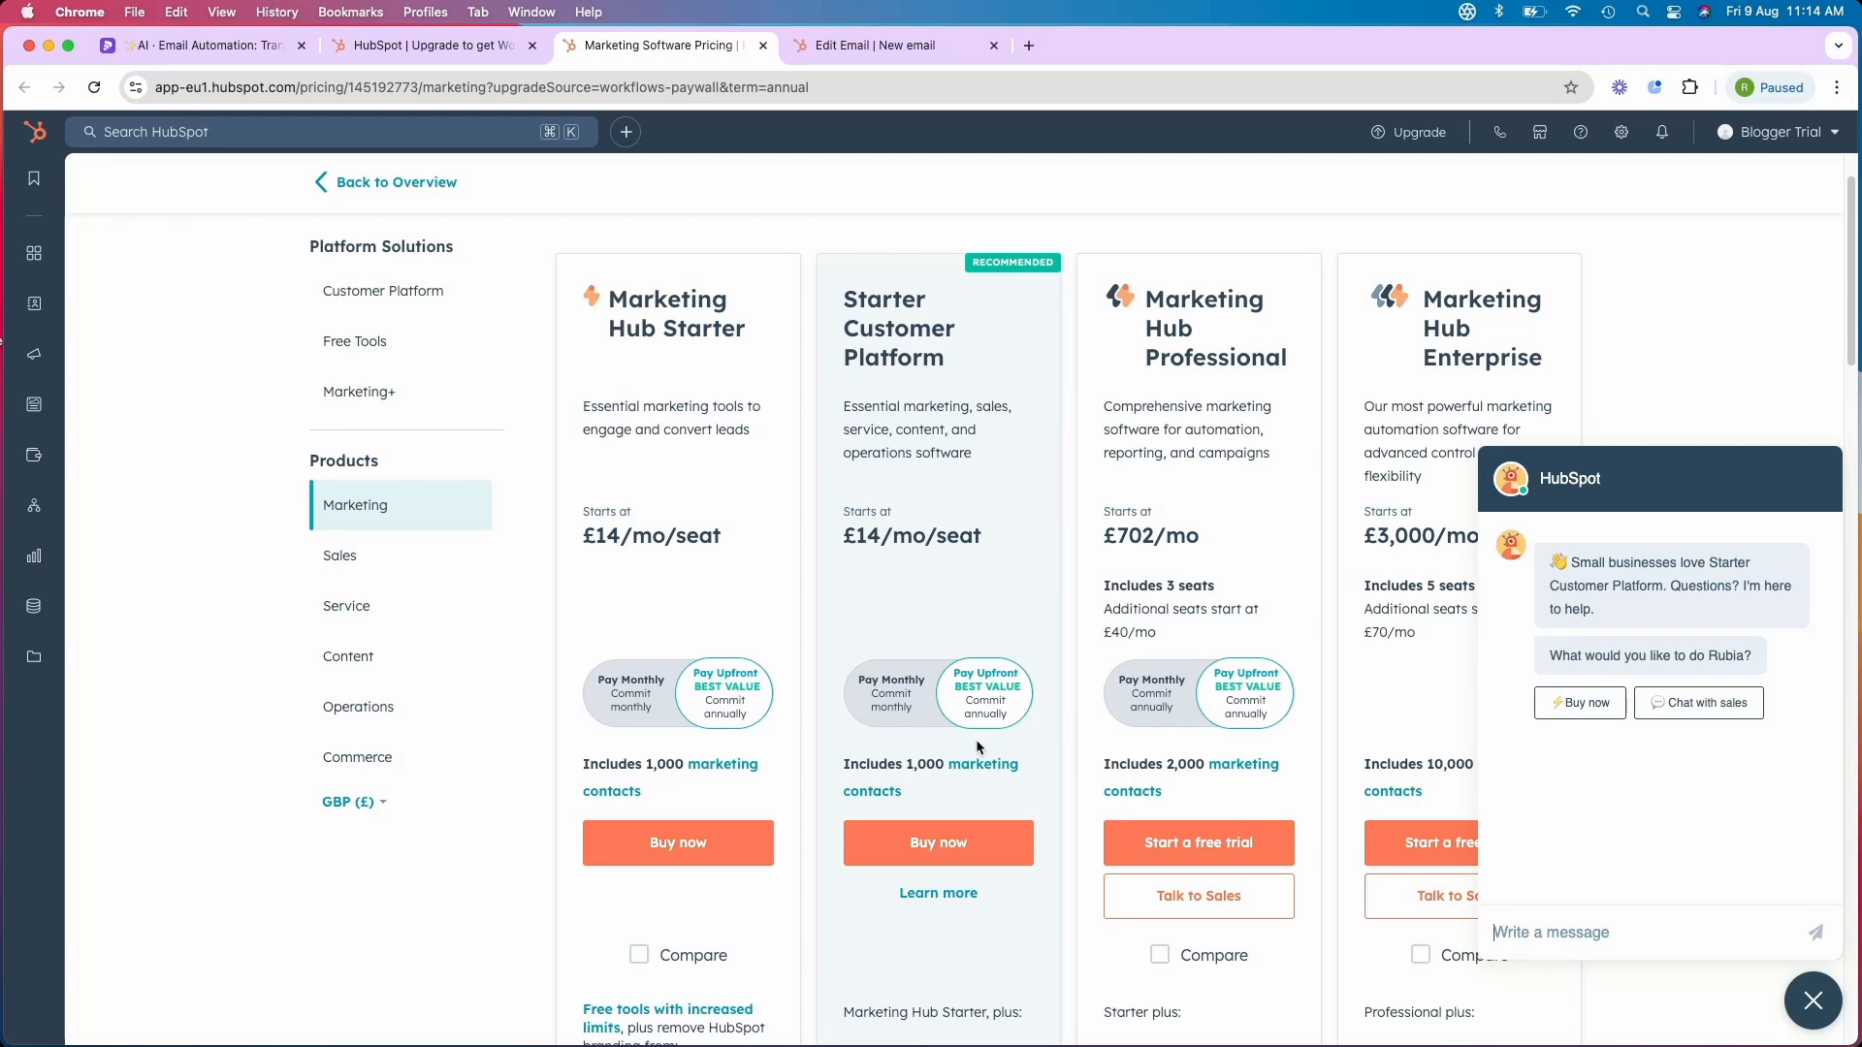
scroll(978, 747, down, 7)
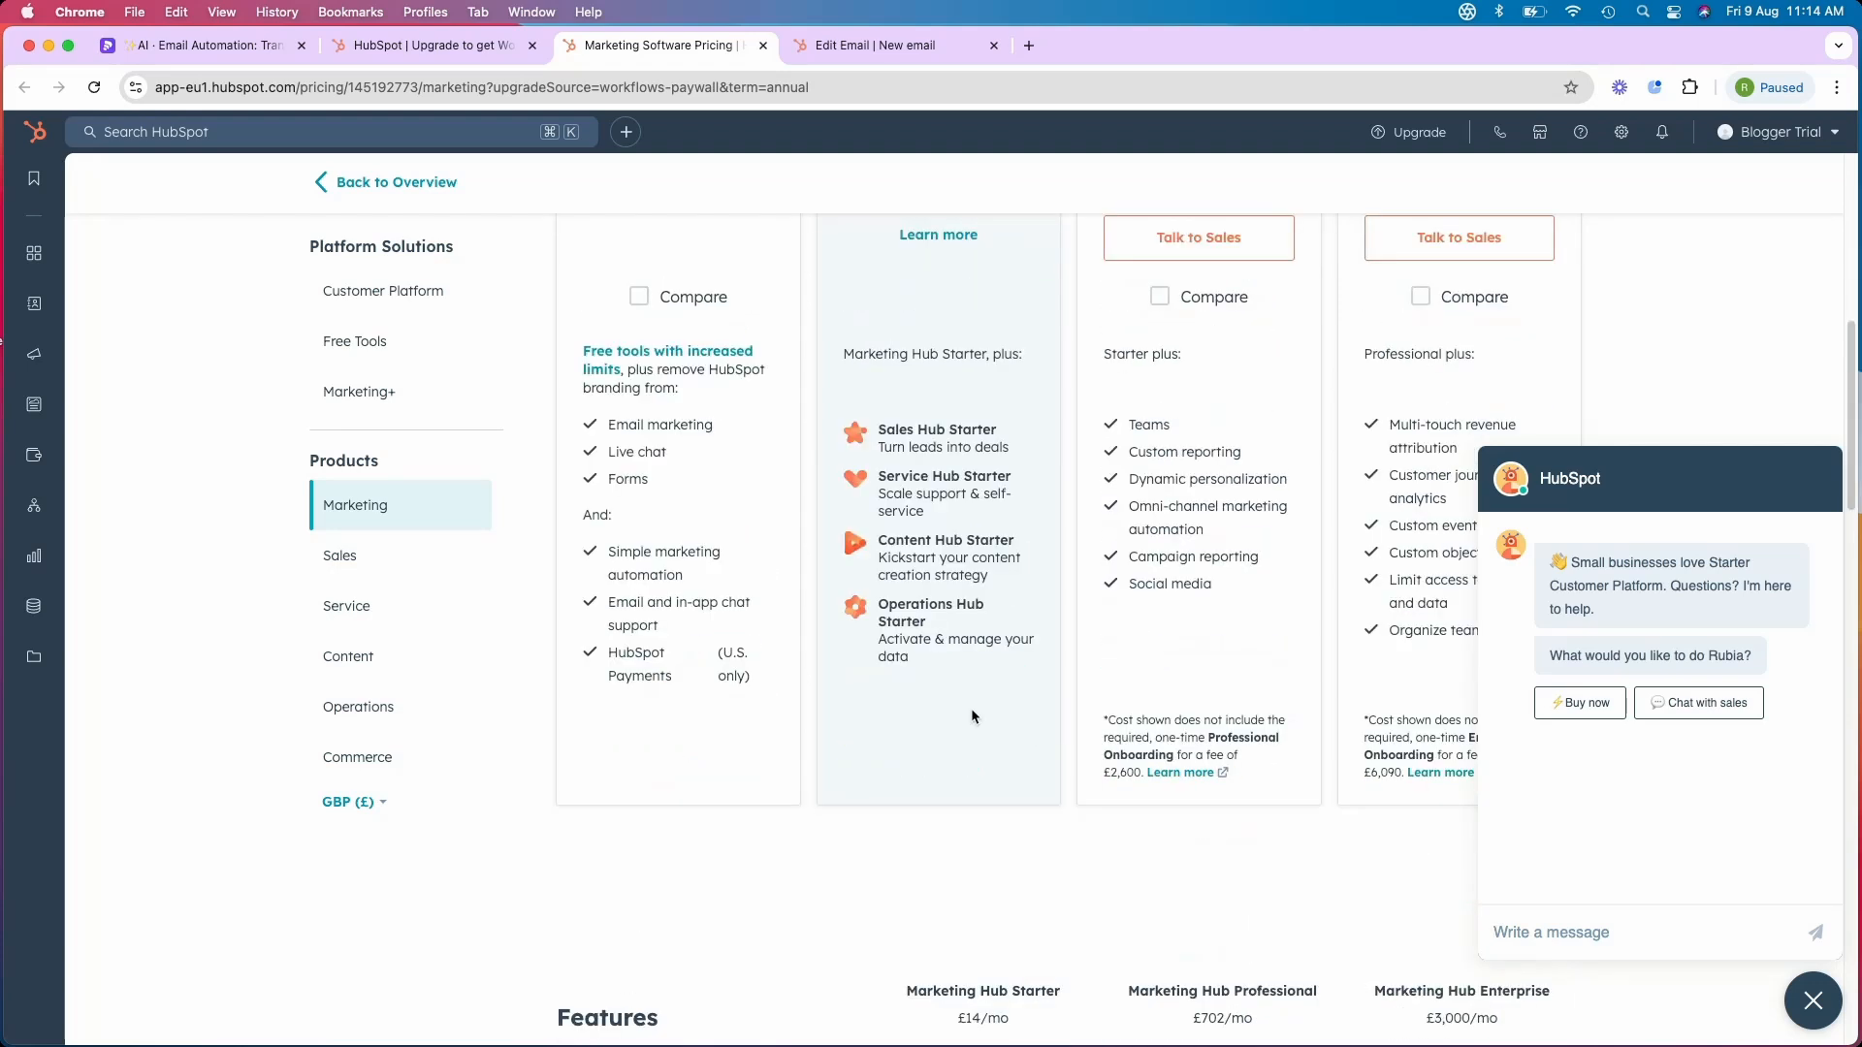
click(870, 42)
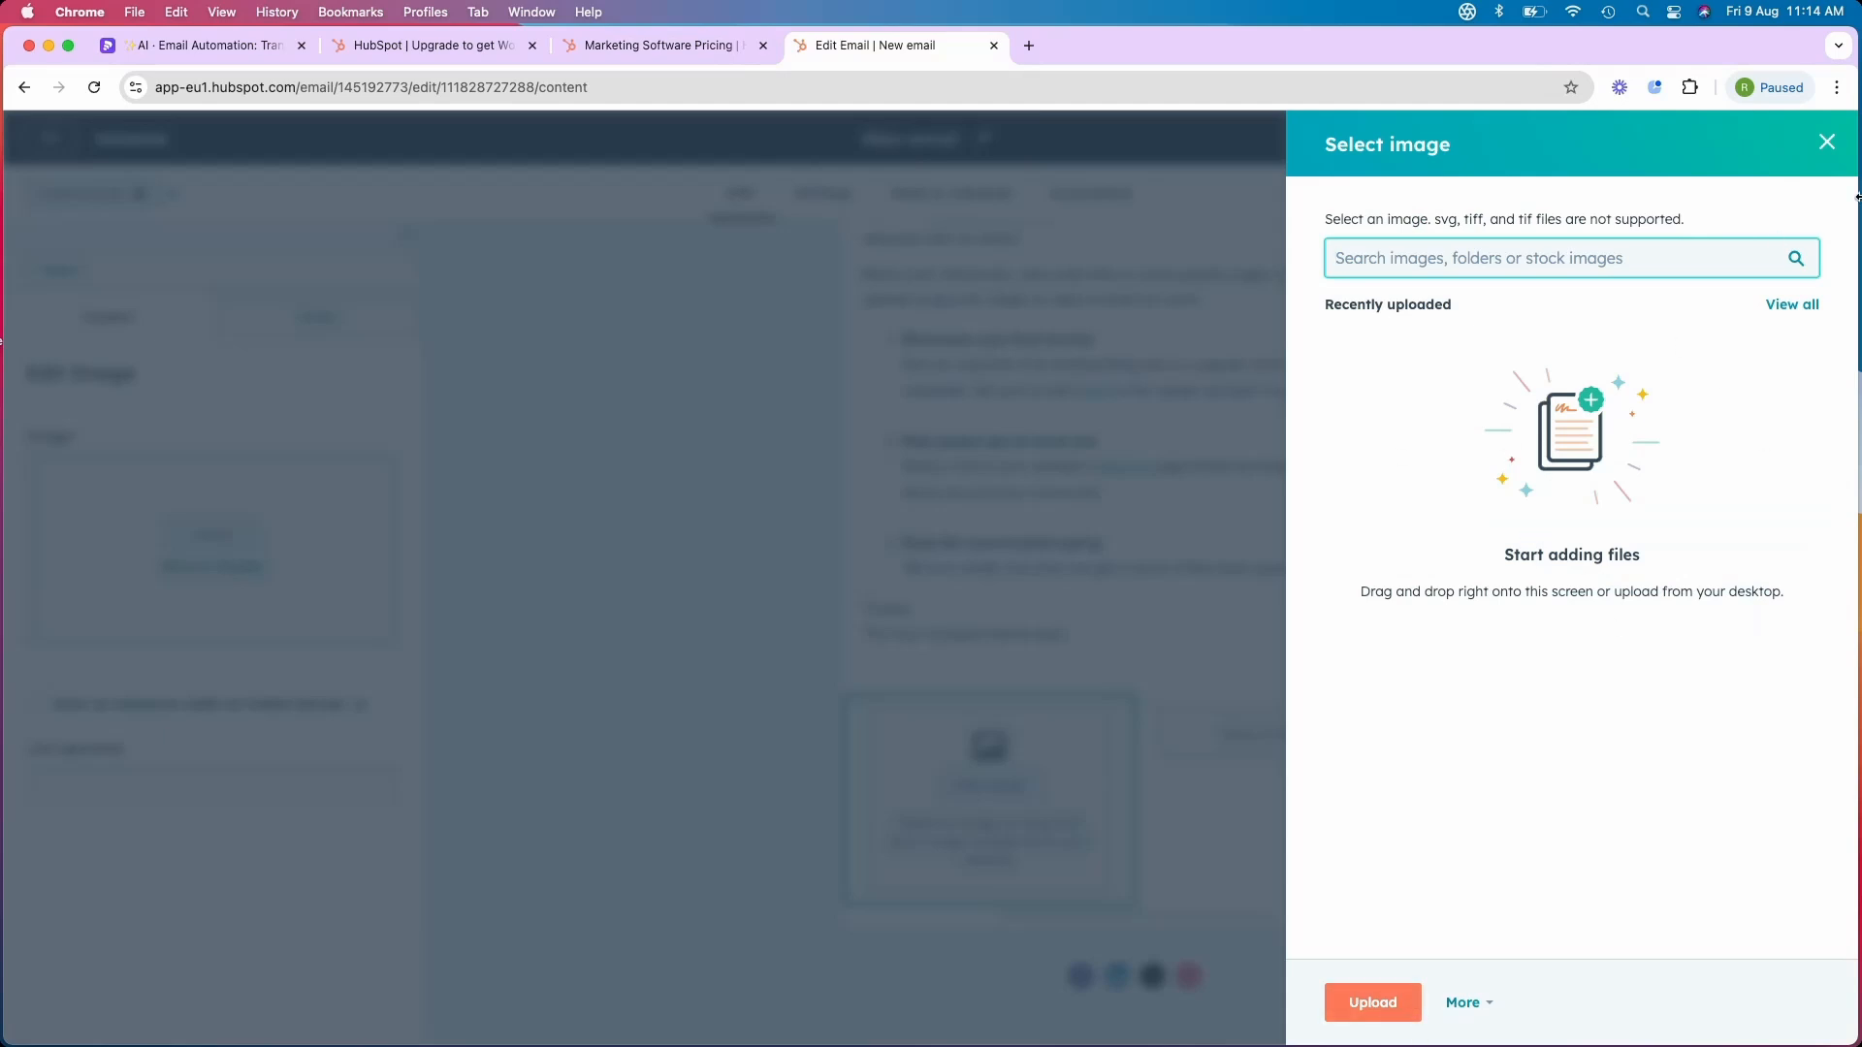
Close the image selection without choosing a picture and leave the image block's settings
click(1827, 143)
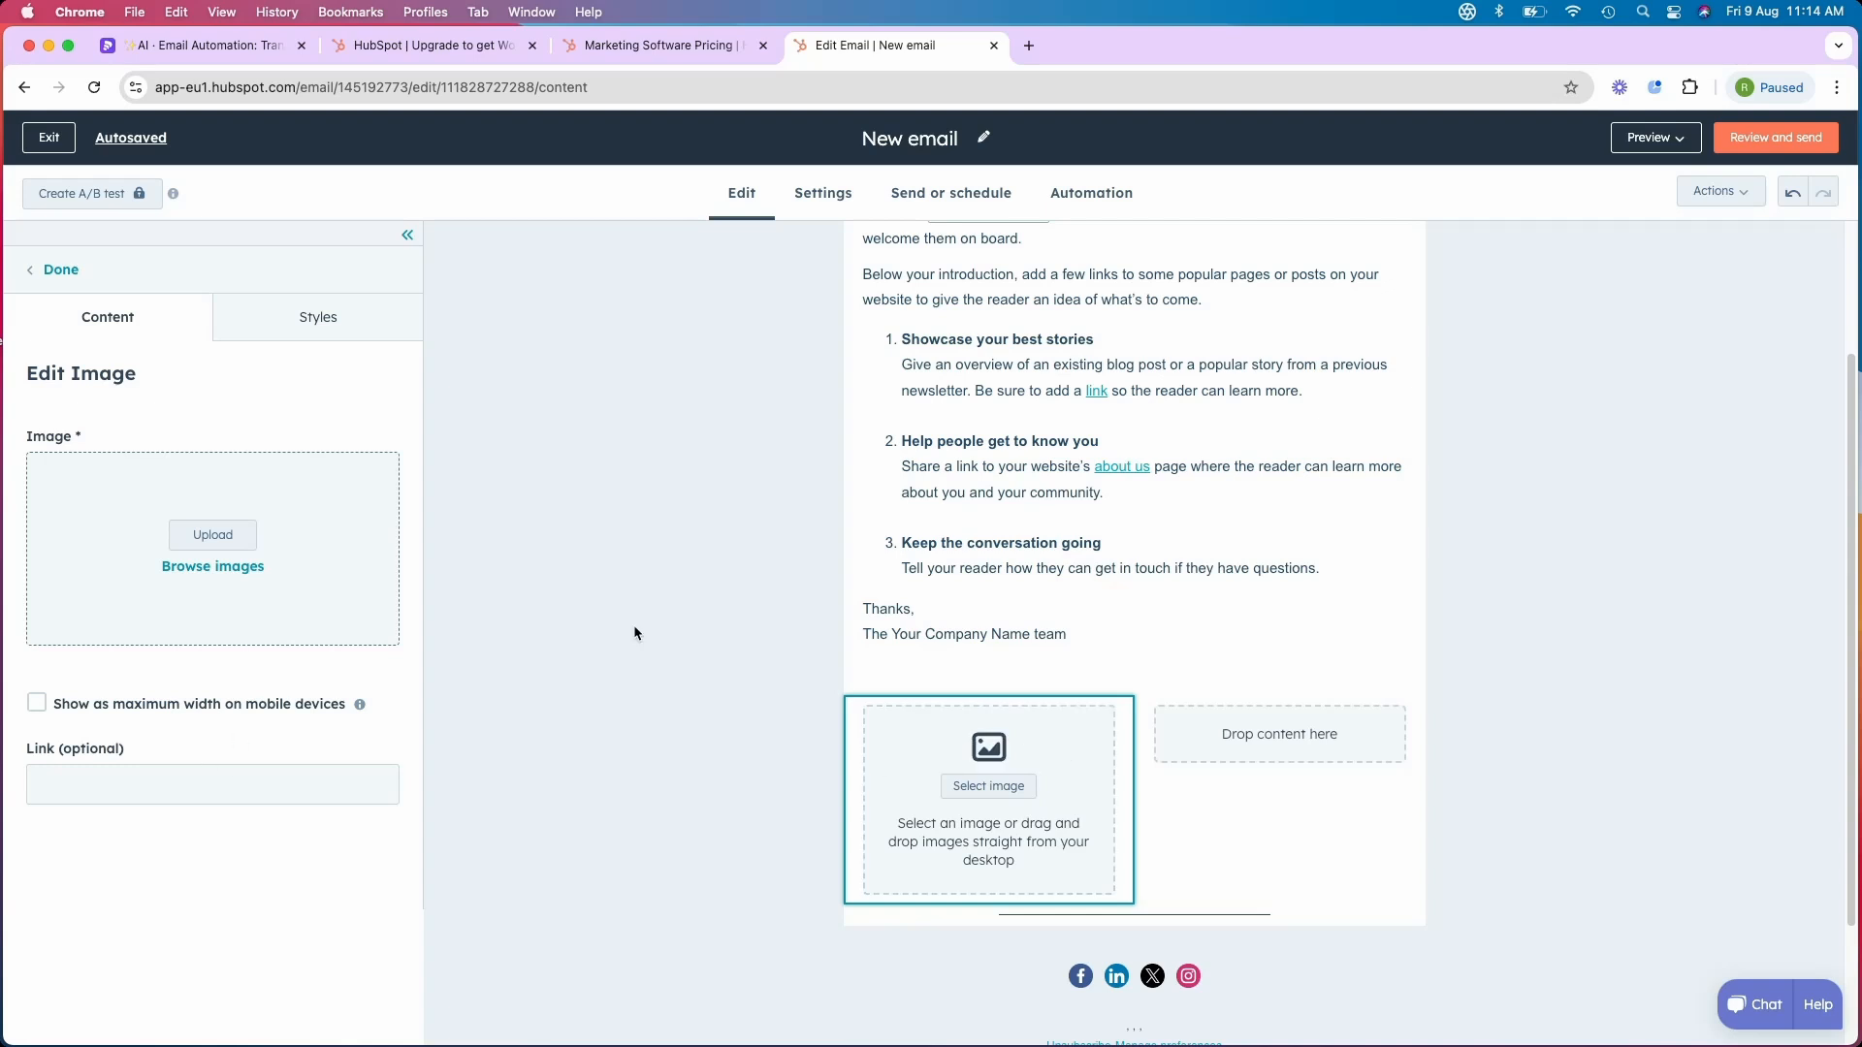
click(649, 568)
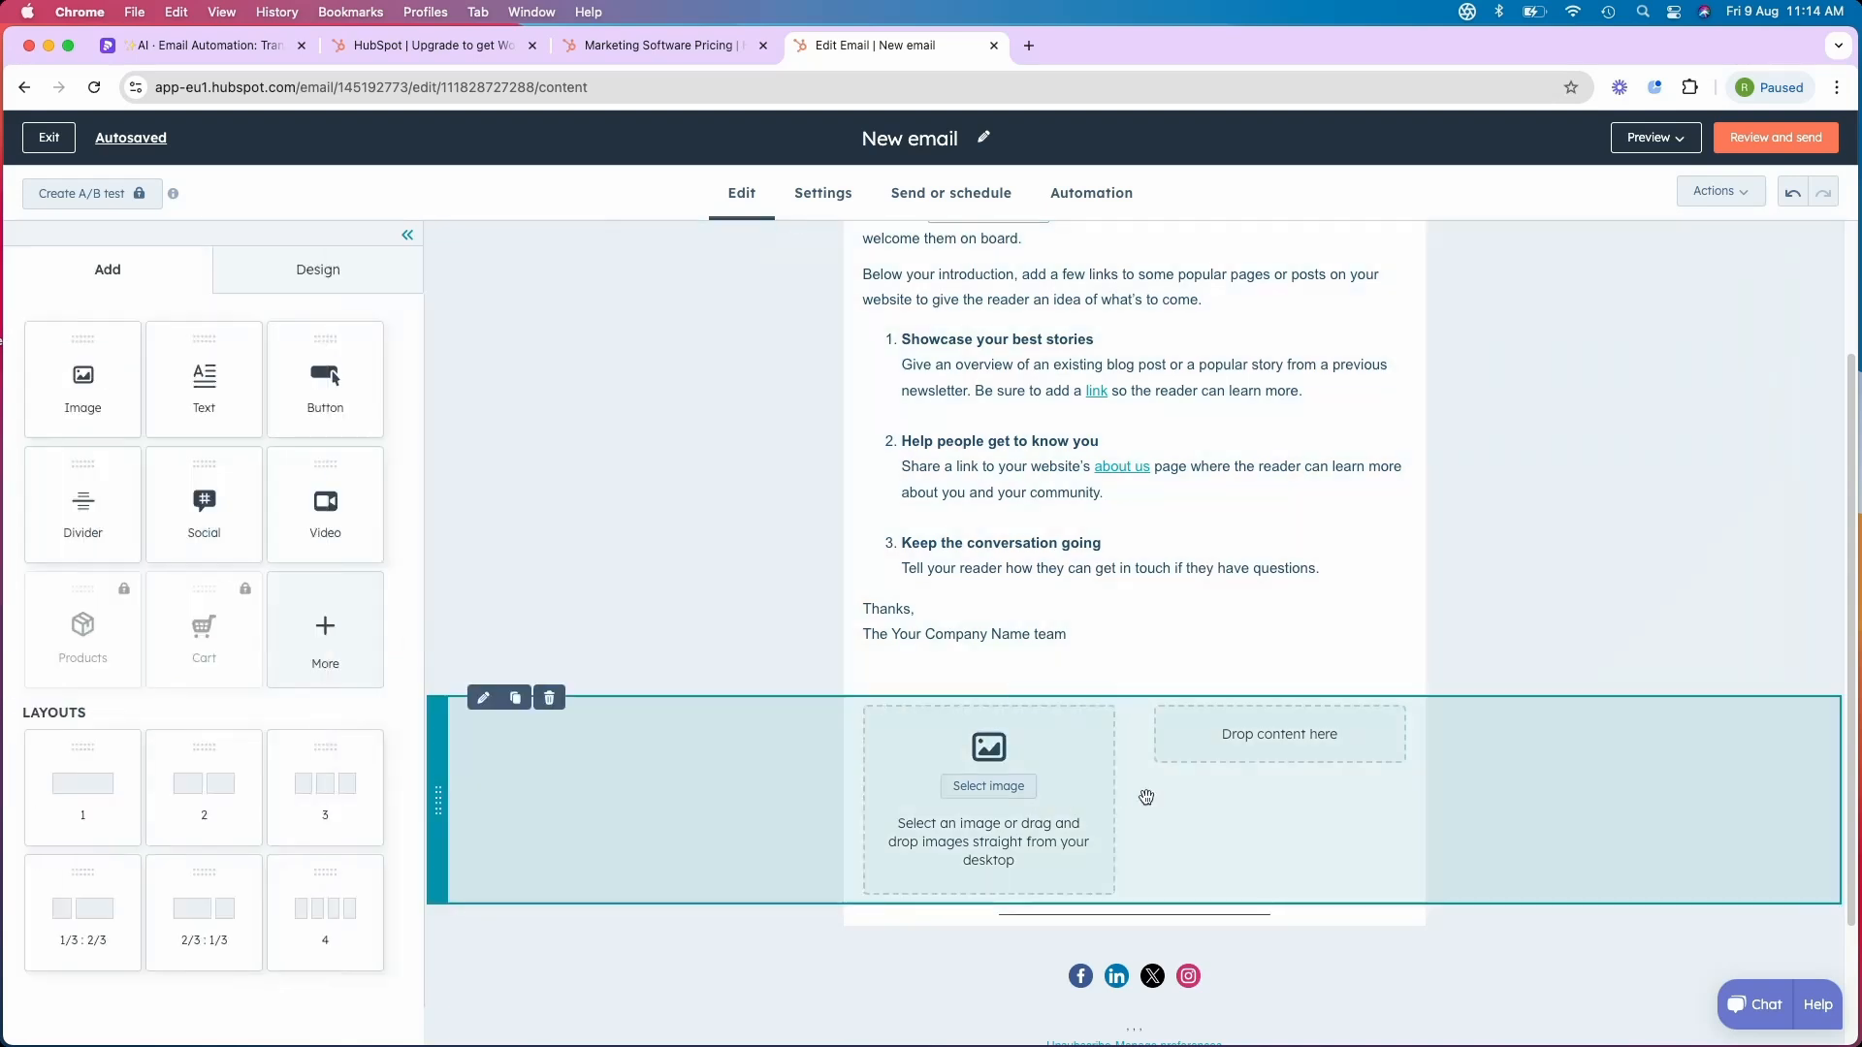
click(701, 716)
click(1282, 756)
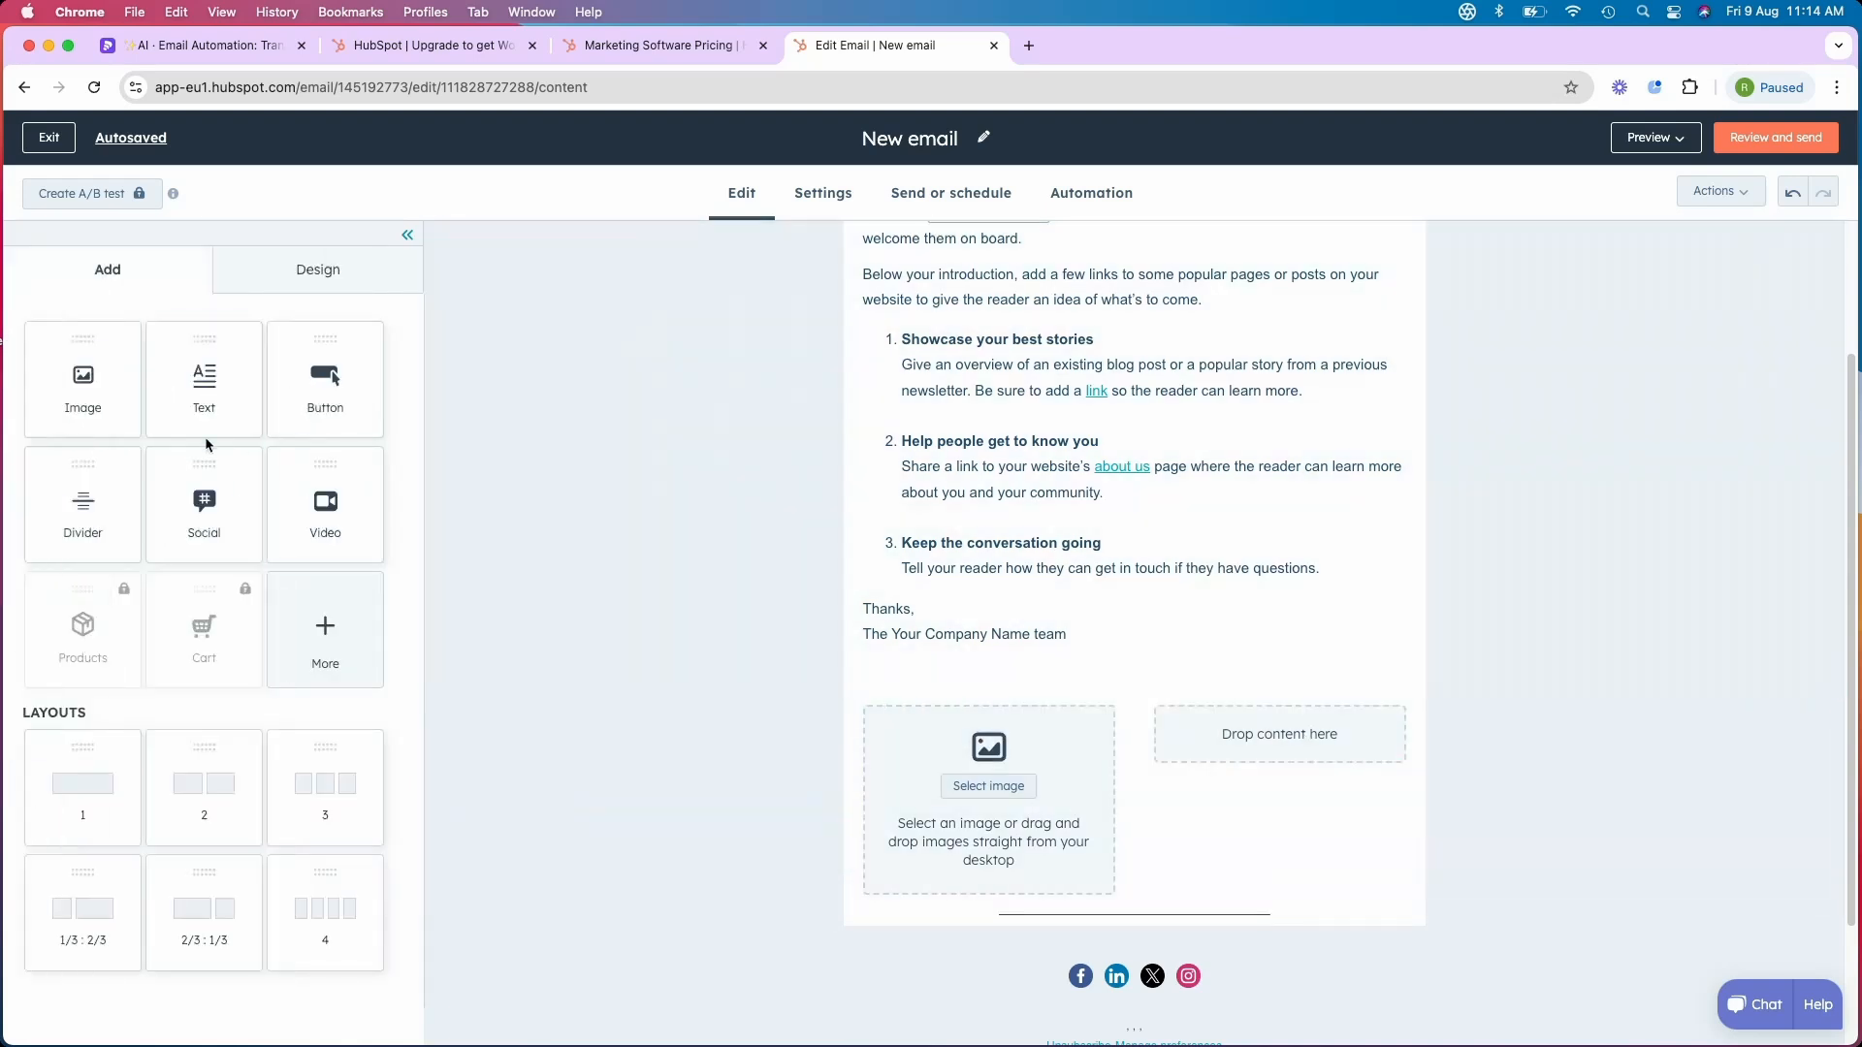
Add an image block to the layout's second column and move the two-image section below the divider
drag(82, 373, 1246, 757)
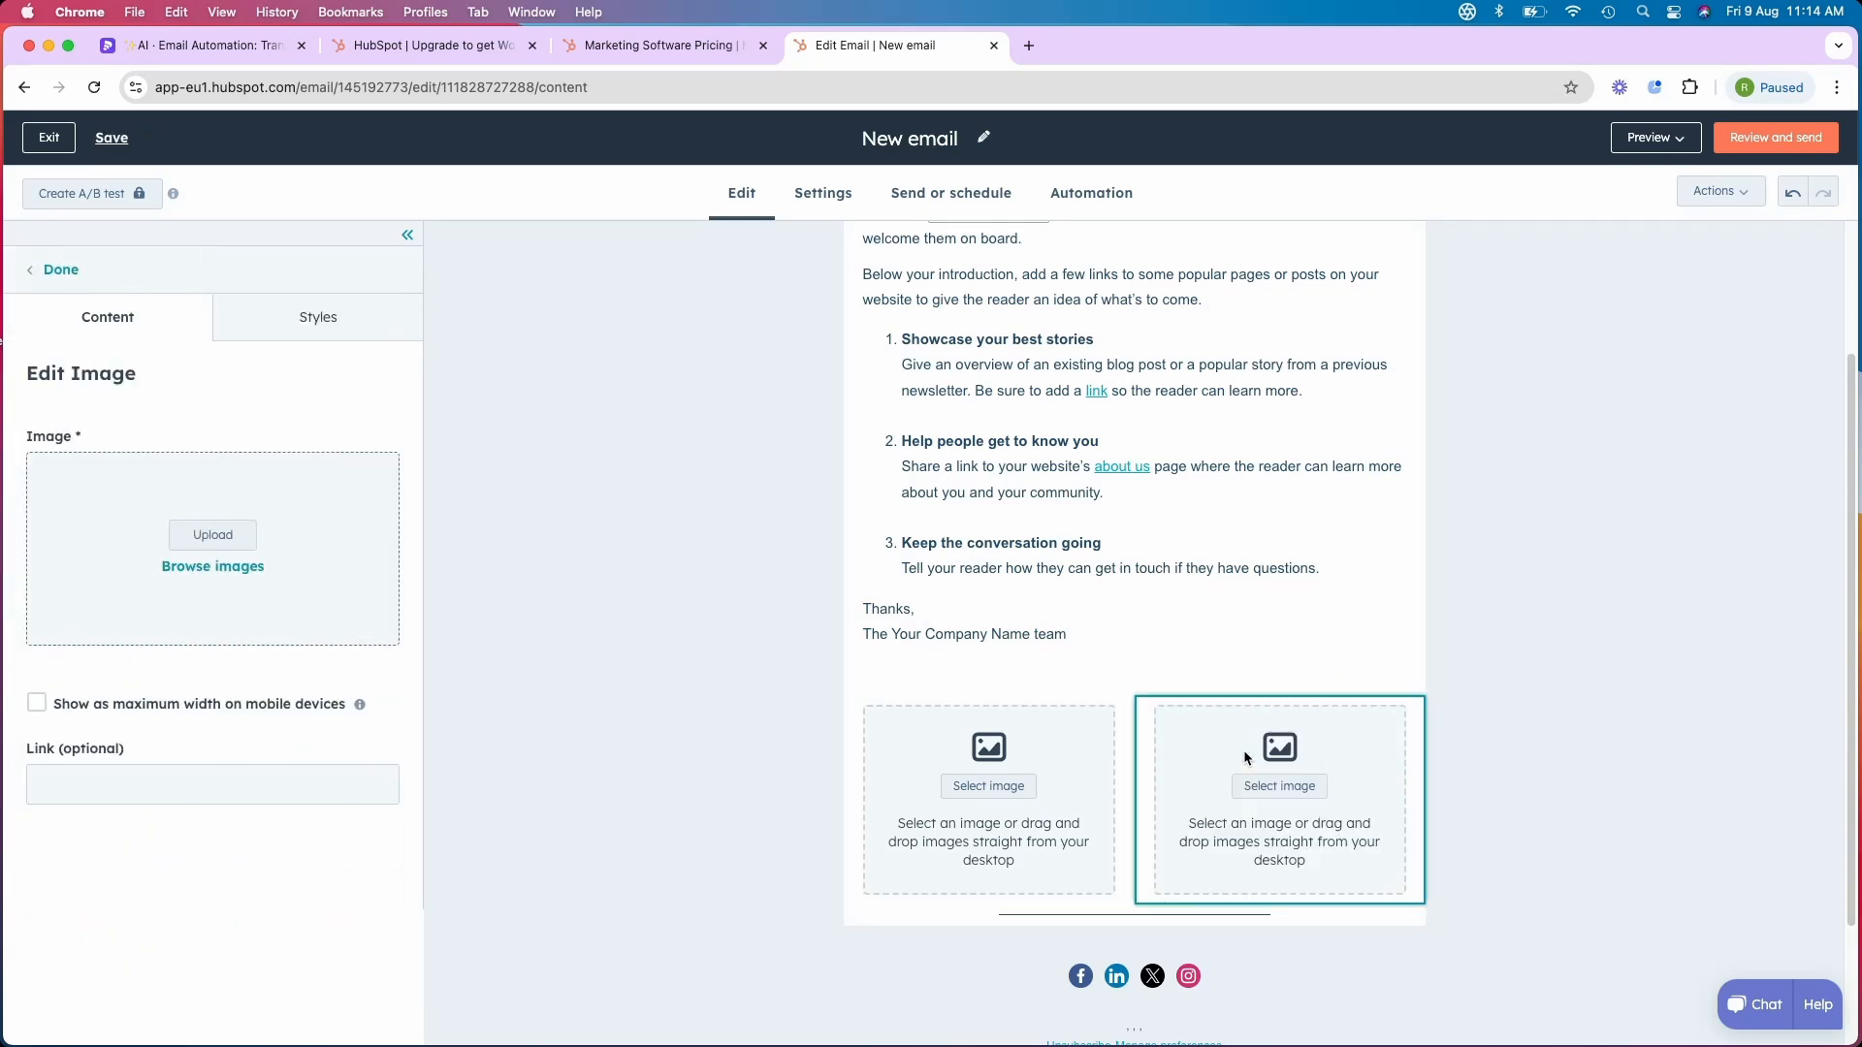
click(773, 745)
click(532, 768)
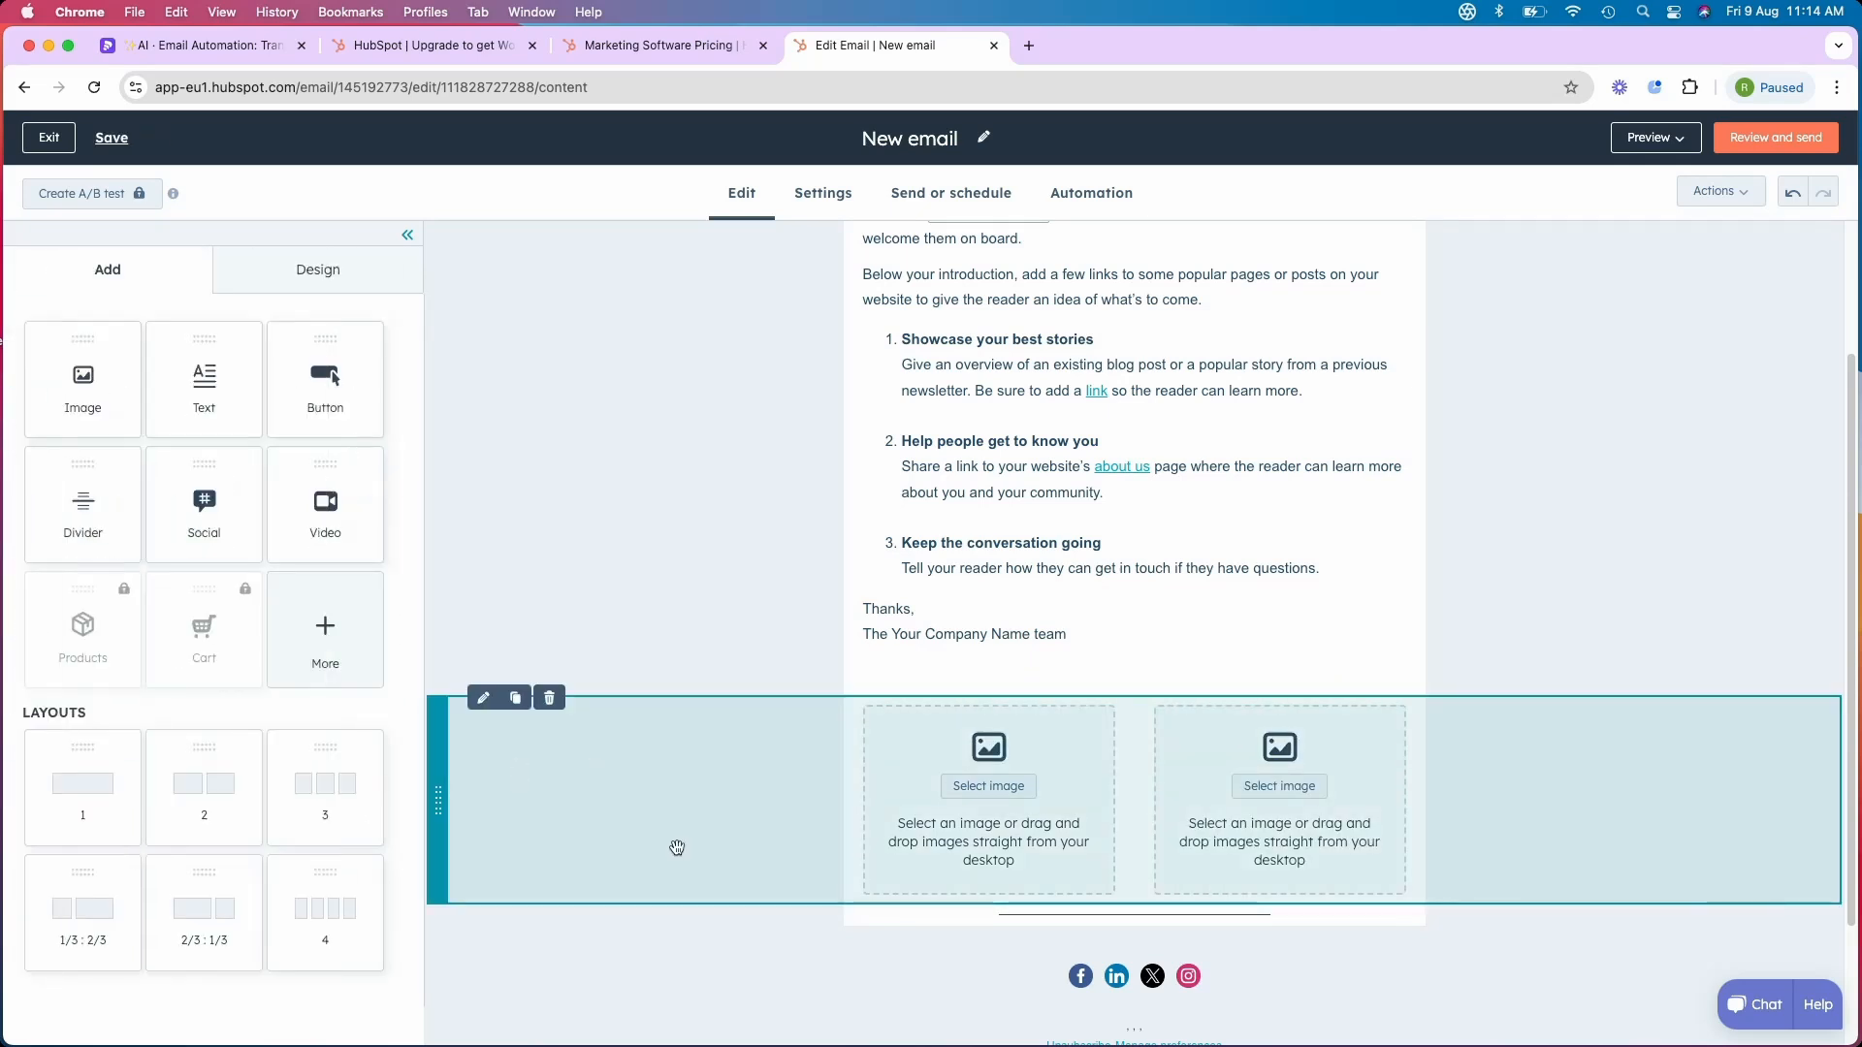
drag(438, 801, 981, 357)
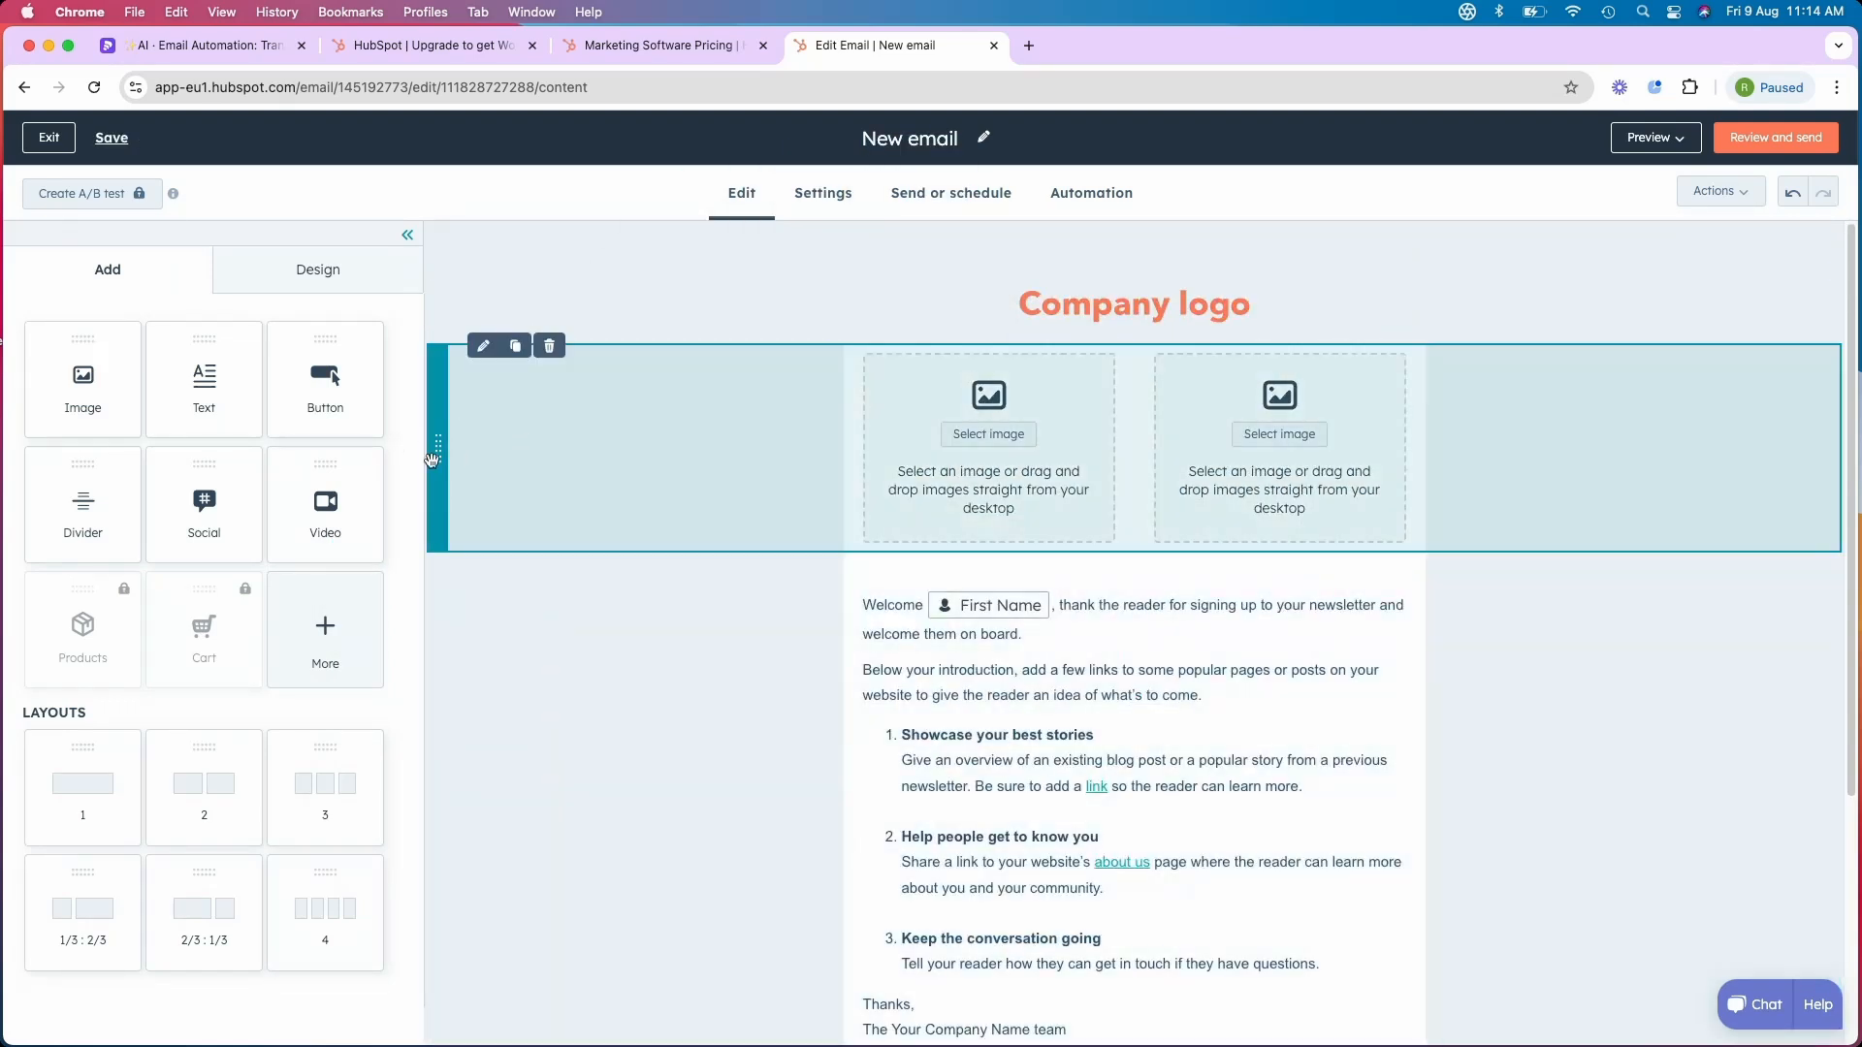
drag(431, 462, 682, 773)
click(1142, 679)
drag(1141, 679, 843, 316)
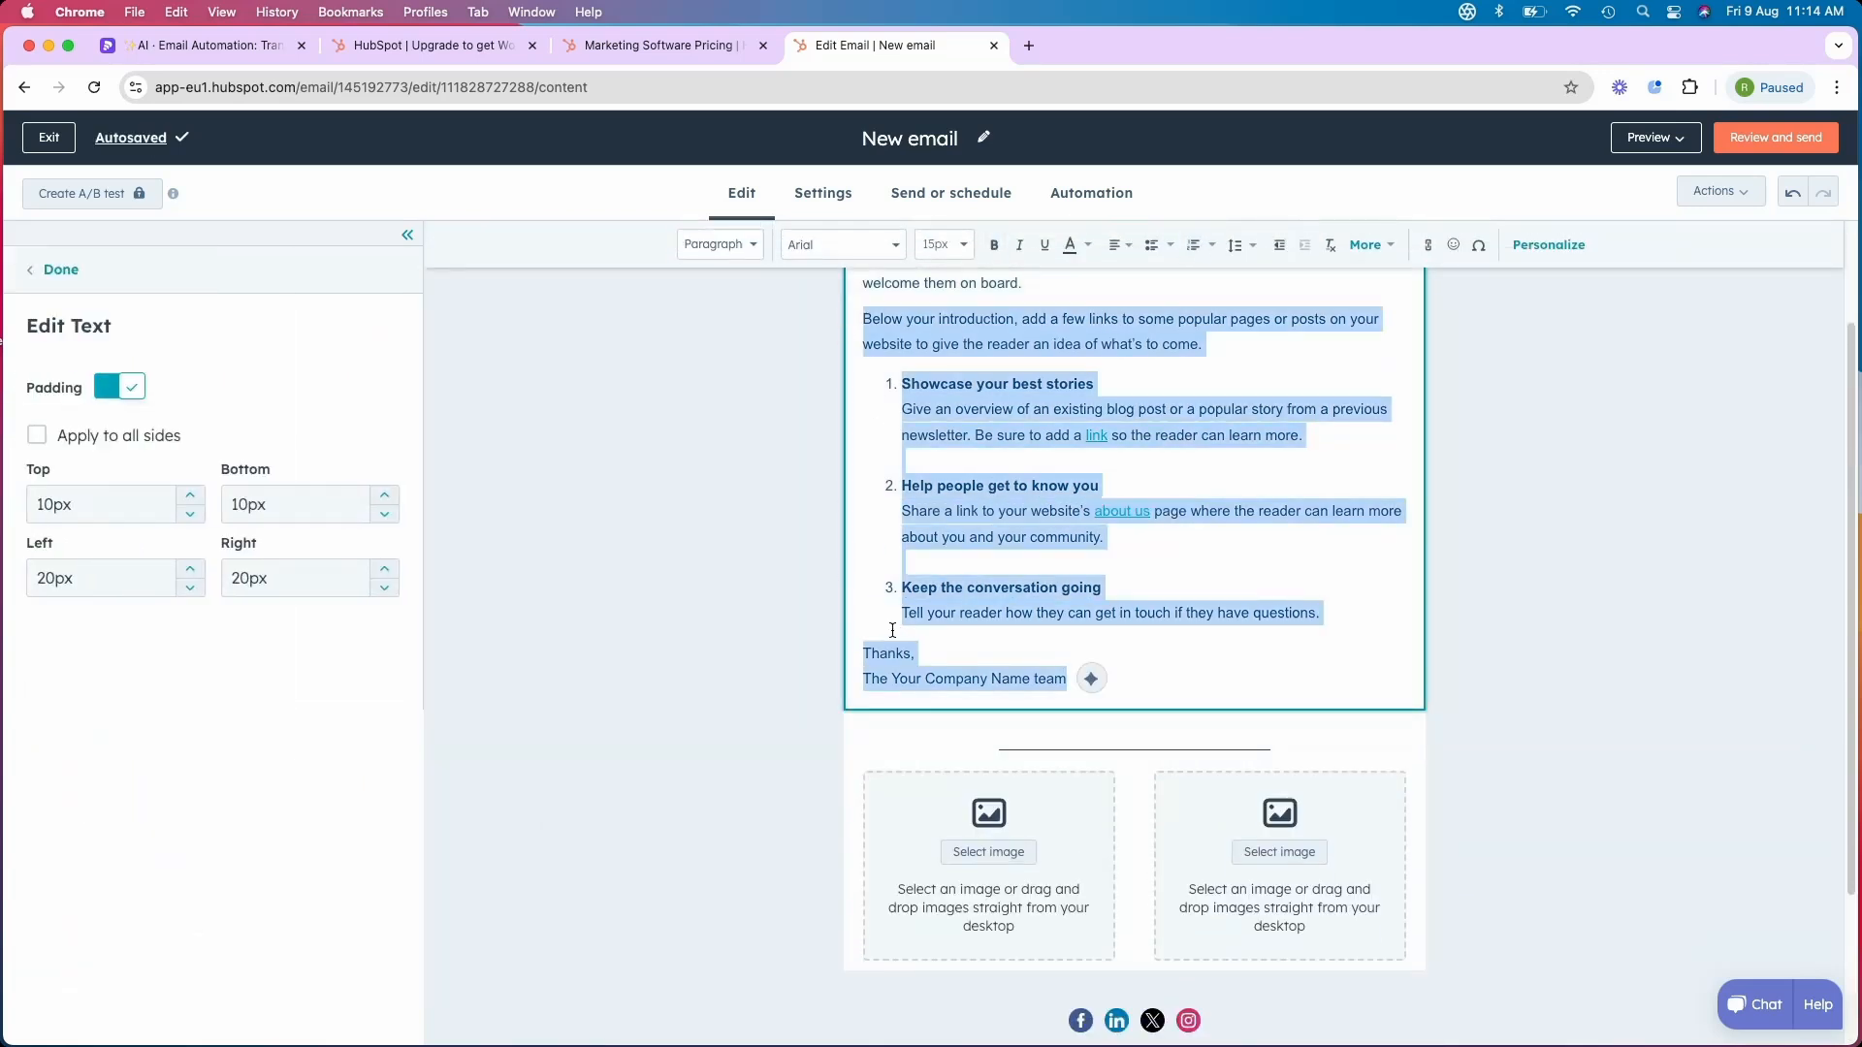
click(1054, 679)
drag(1088, 679, 902, 613)
click(1089, 686)
click(1094, 693)
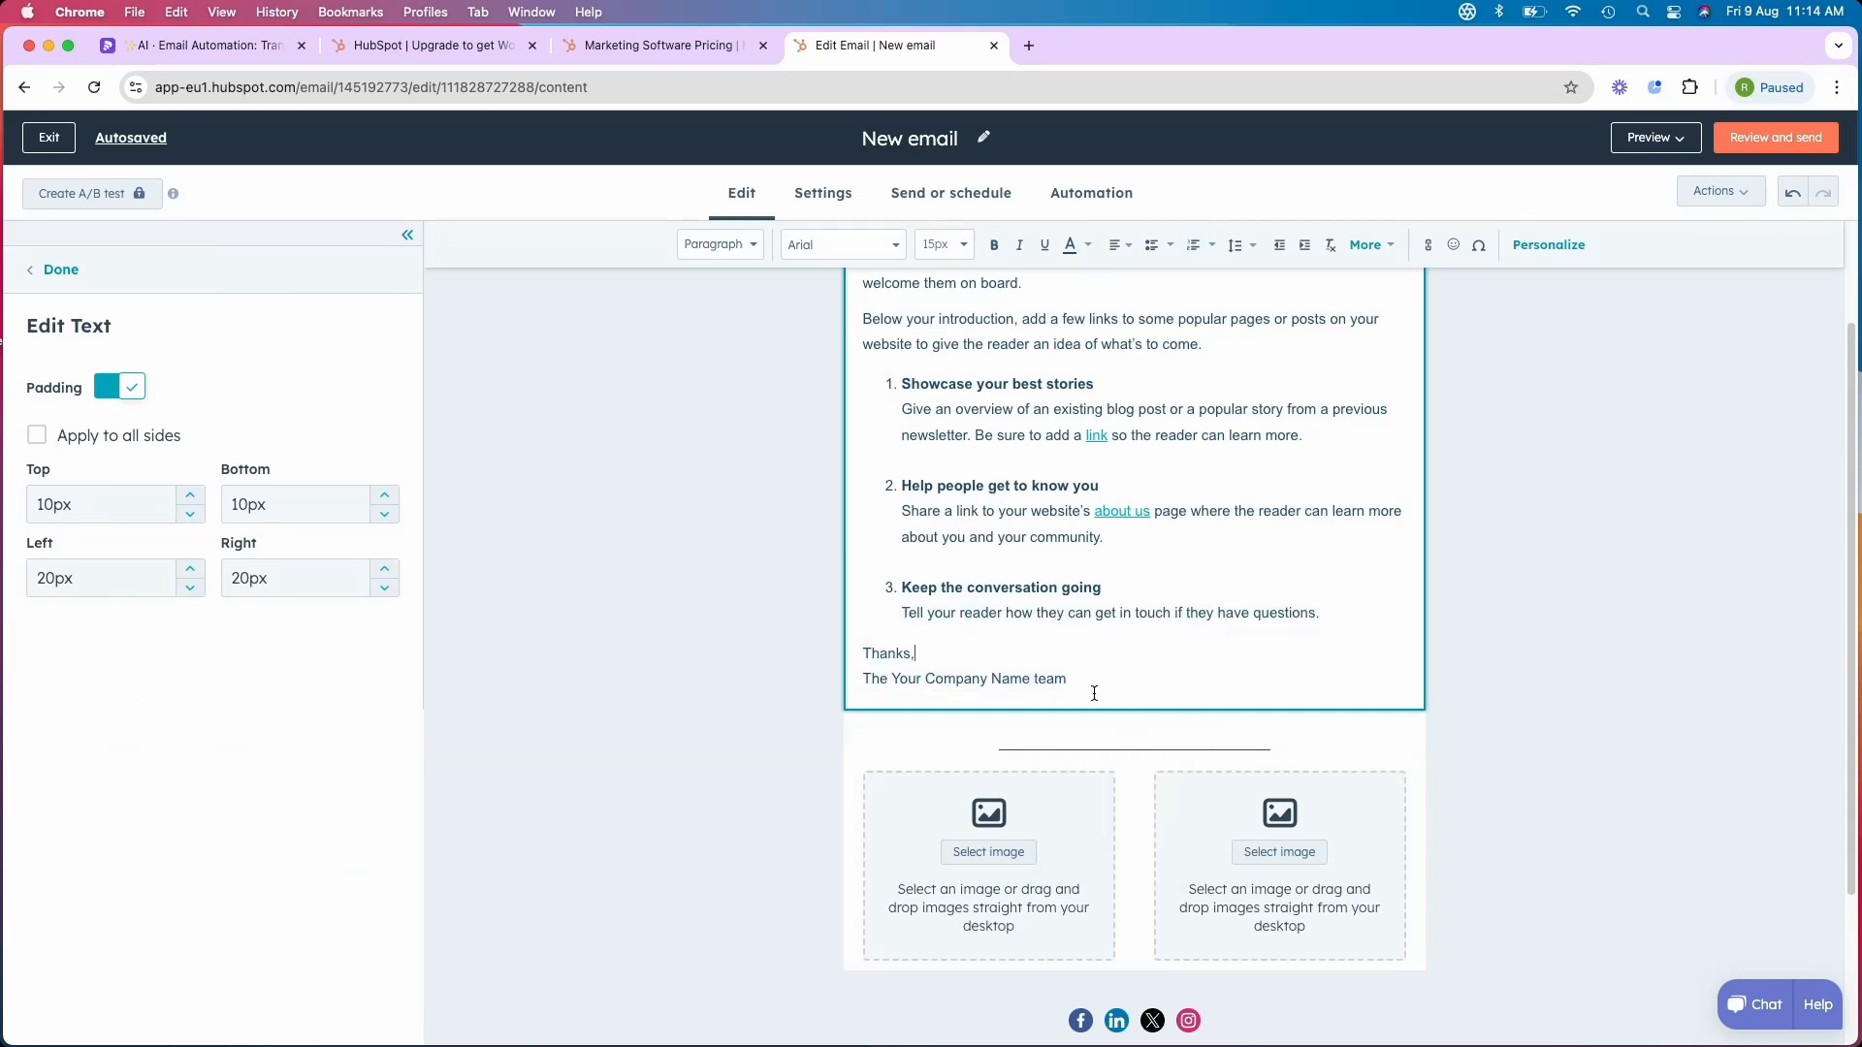
mouse_move(1092, 678)
mouse_down()
mouse_move(906, 653)
mouse_move(970, 653)
mouse_up()
click(1093, 686)
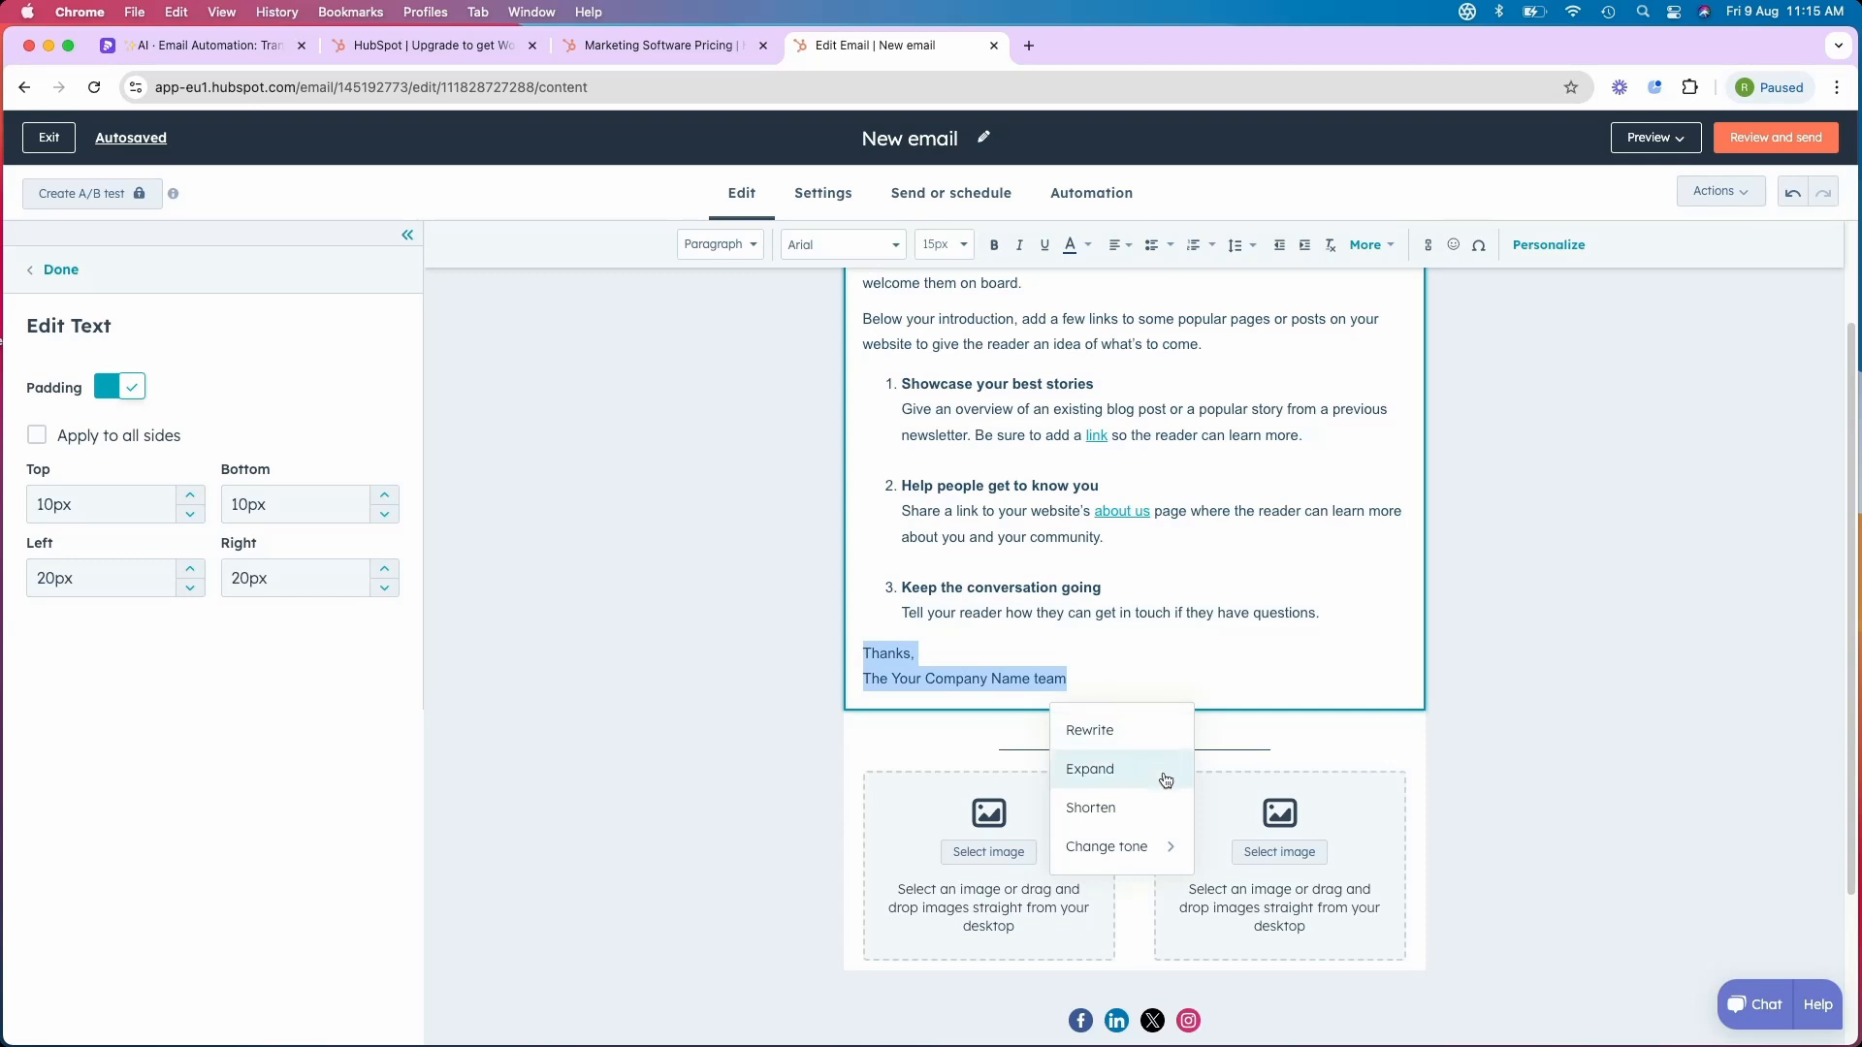
click(1180, 689)
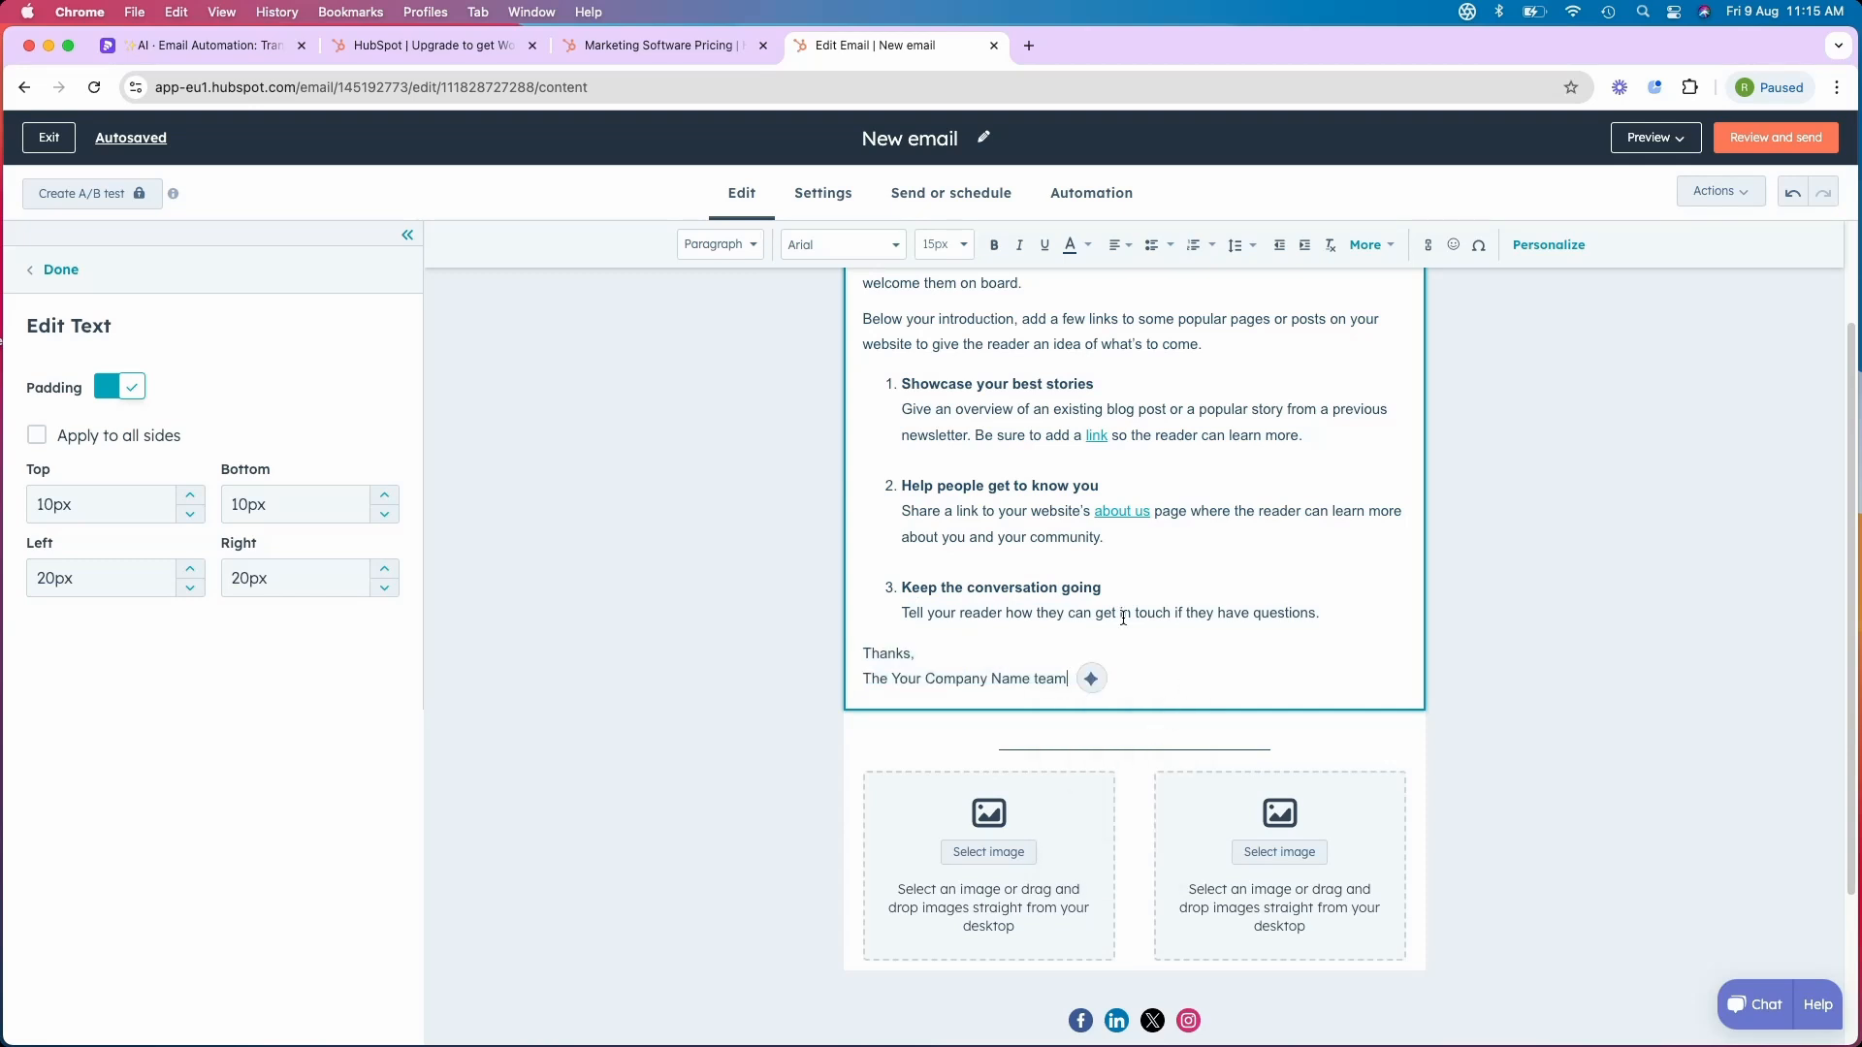
Expand the third list item, "Keep the conversation going", with the AI writing assistant and insert the generated text
drag(1335, 614, 904, 597)
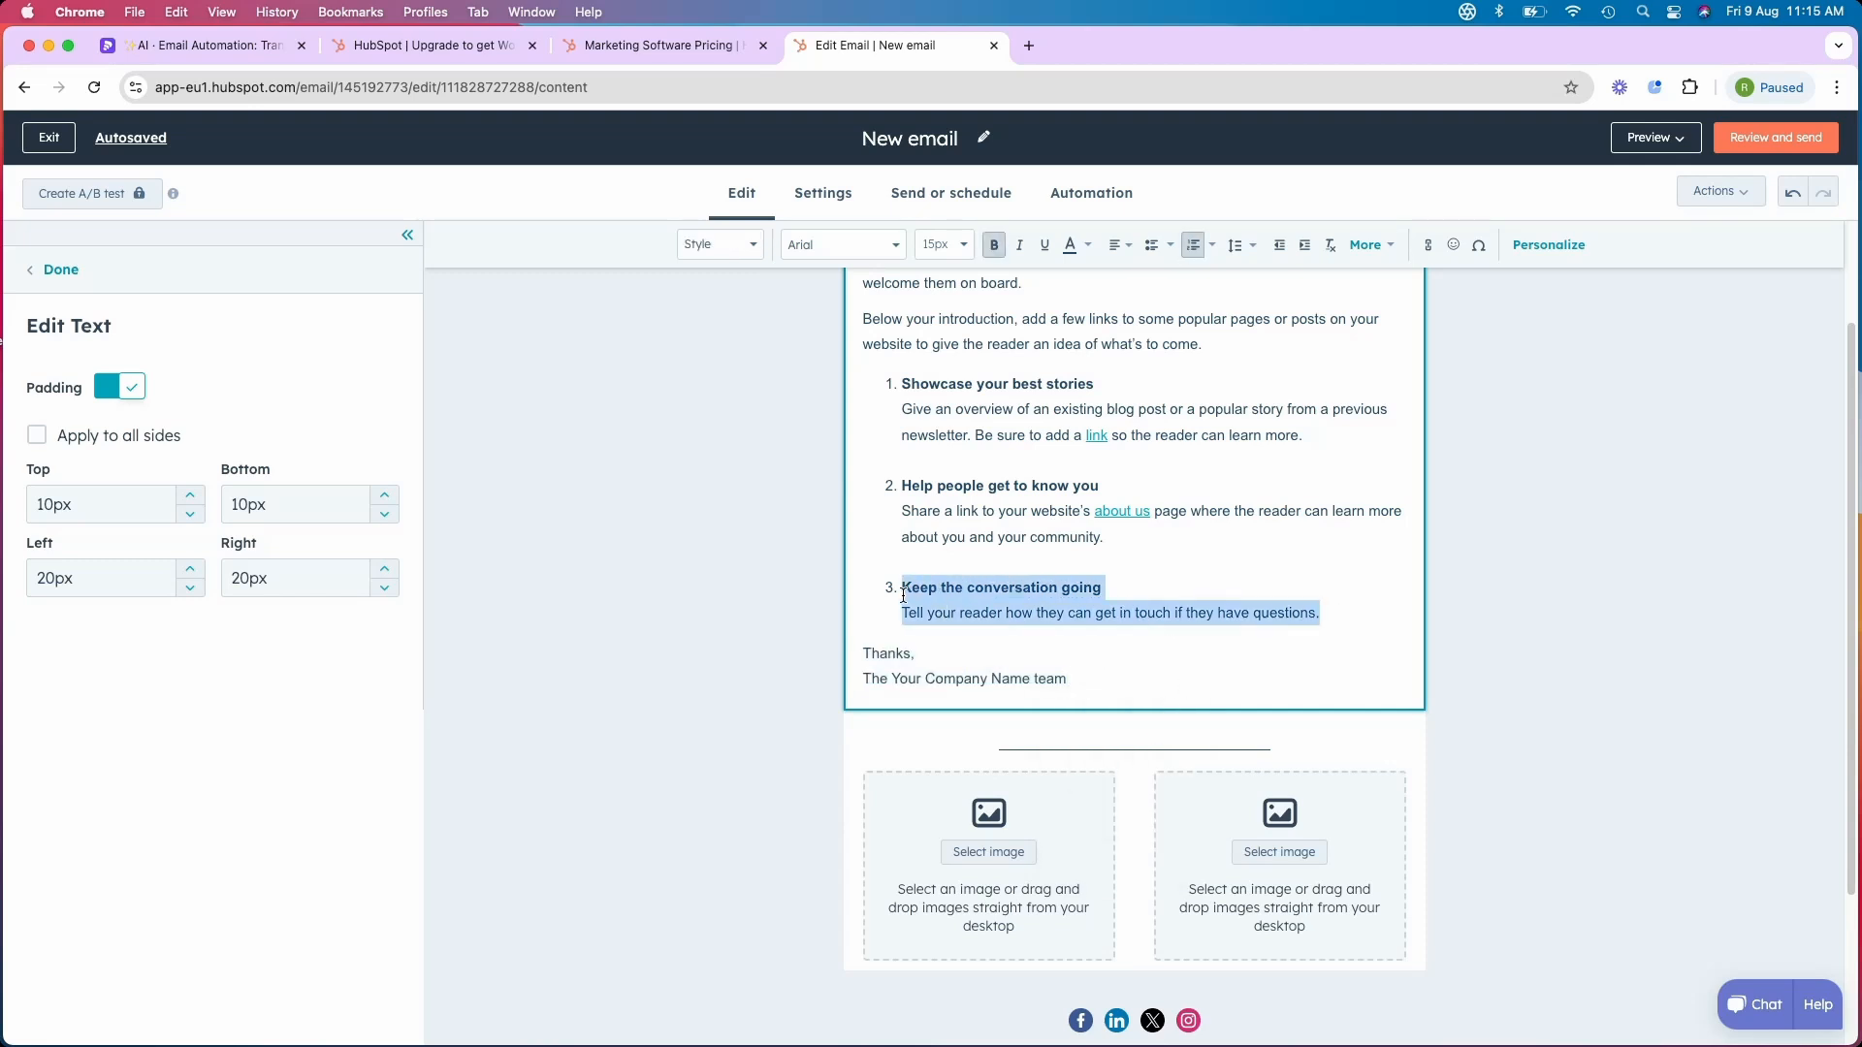
click(1340, 617)
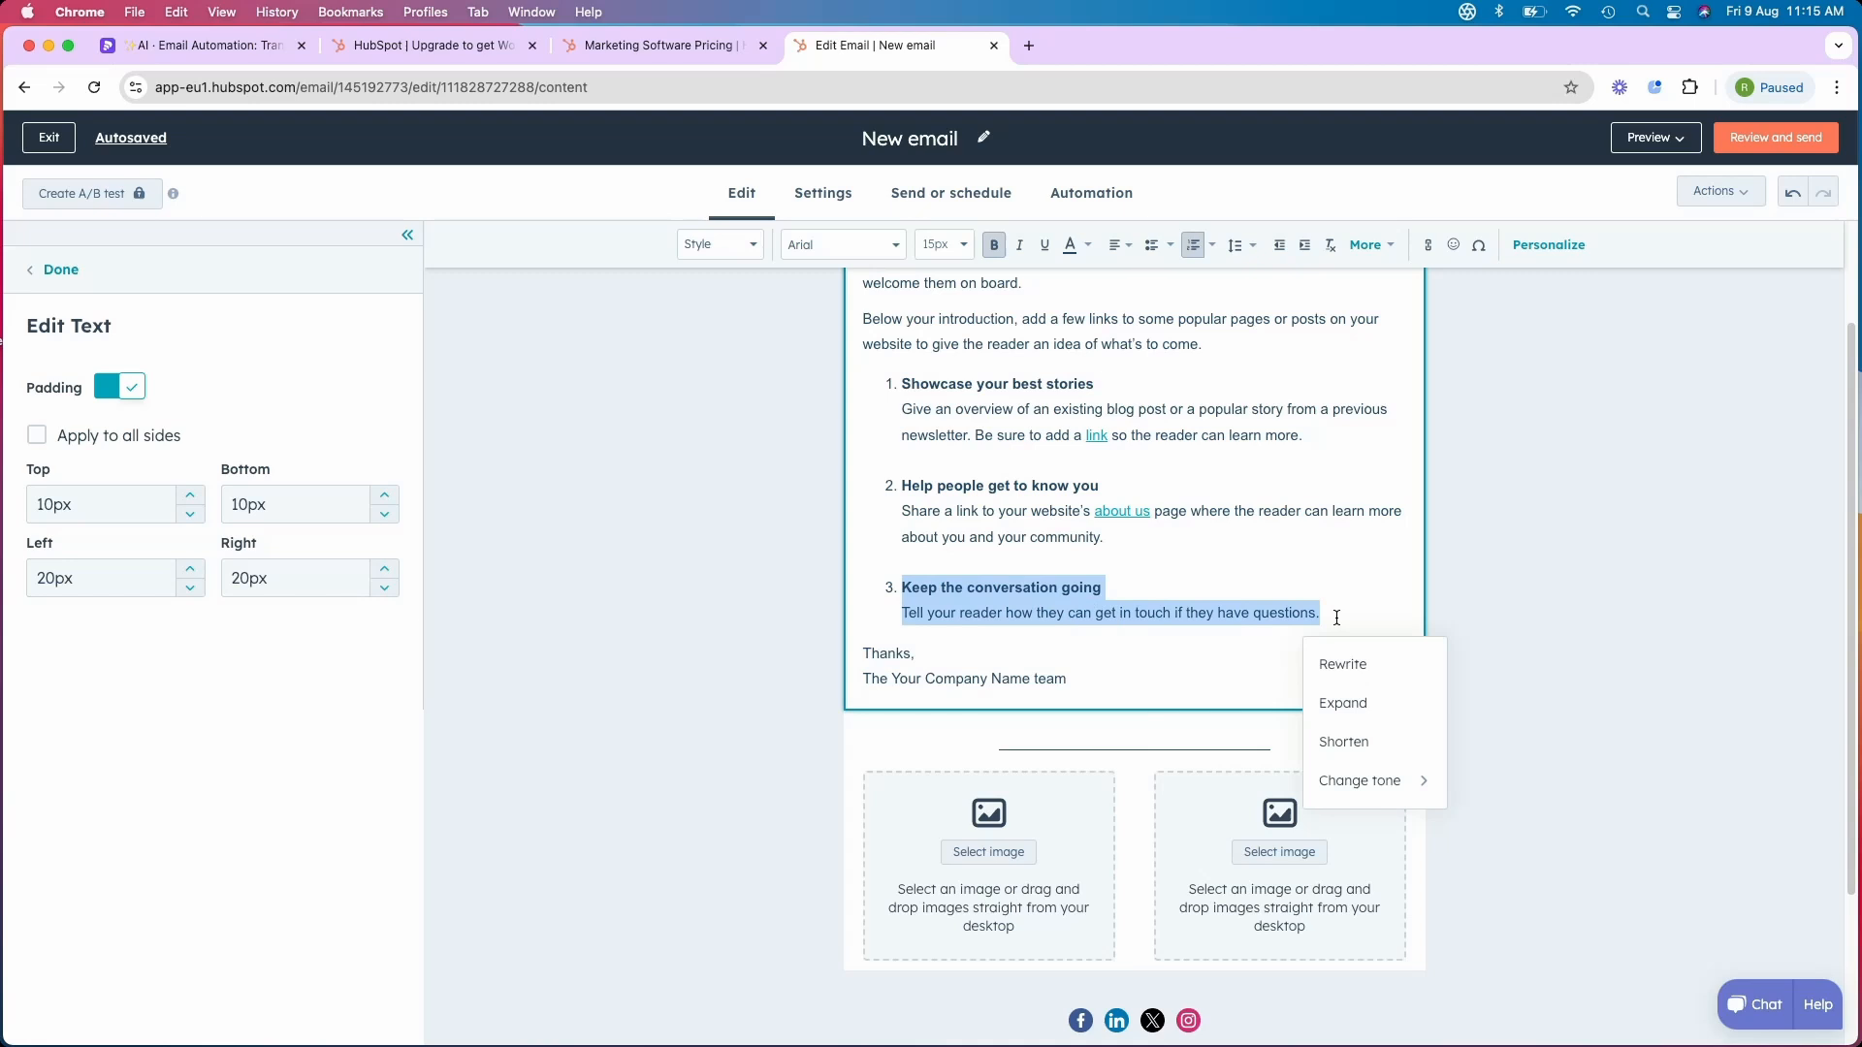
click(1371, 715)
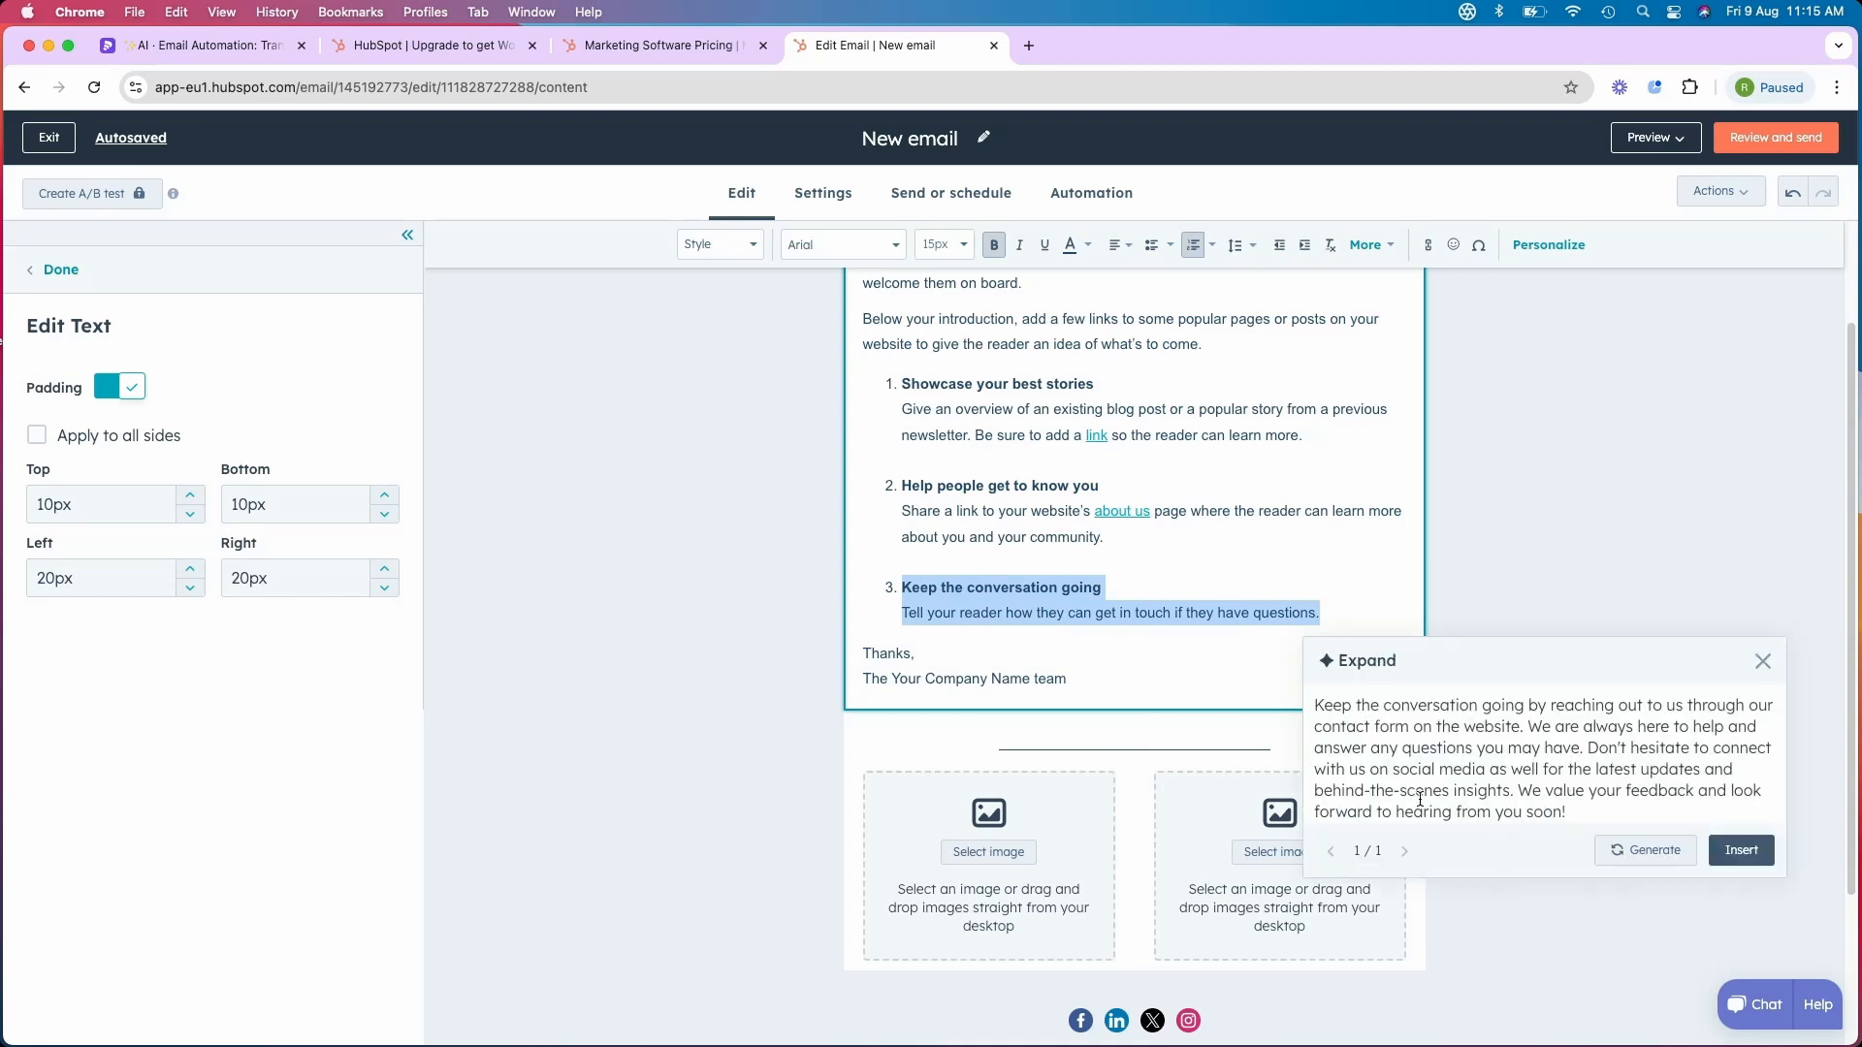
click(1751, 851)
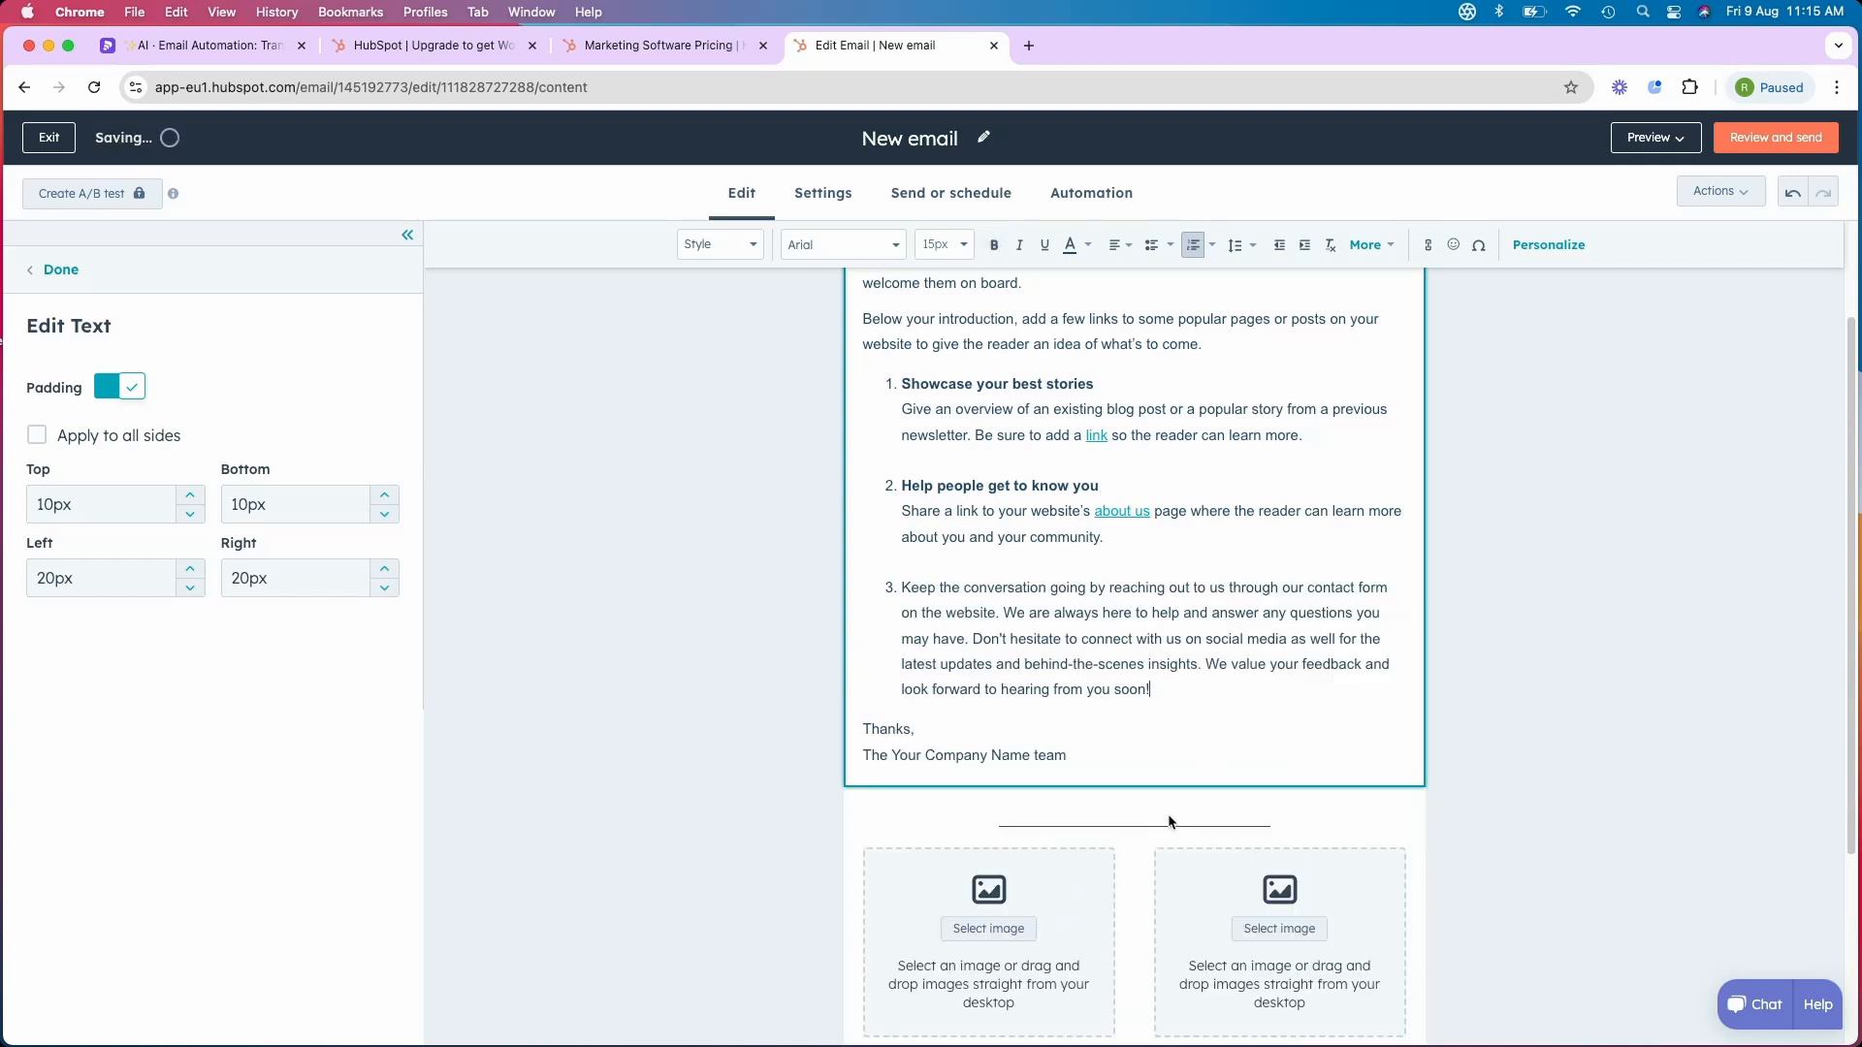
scroll(1169, 826, down, 3)
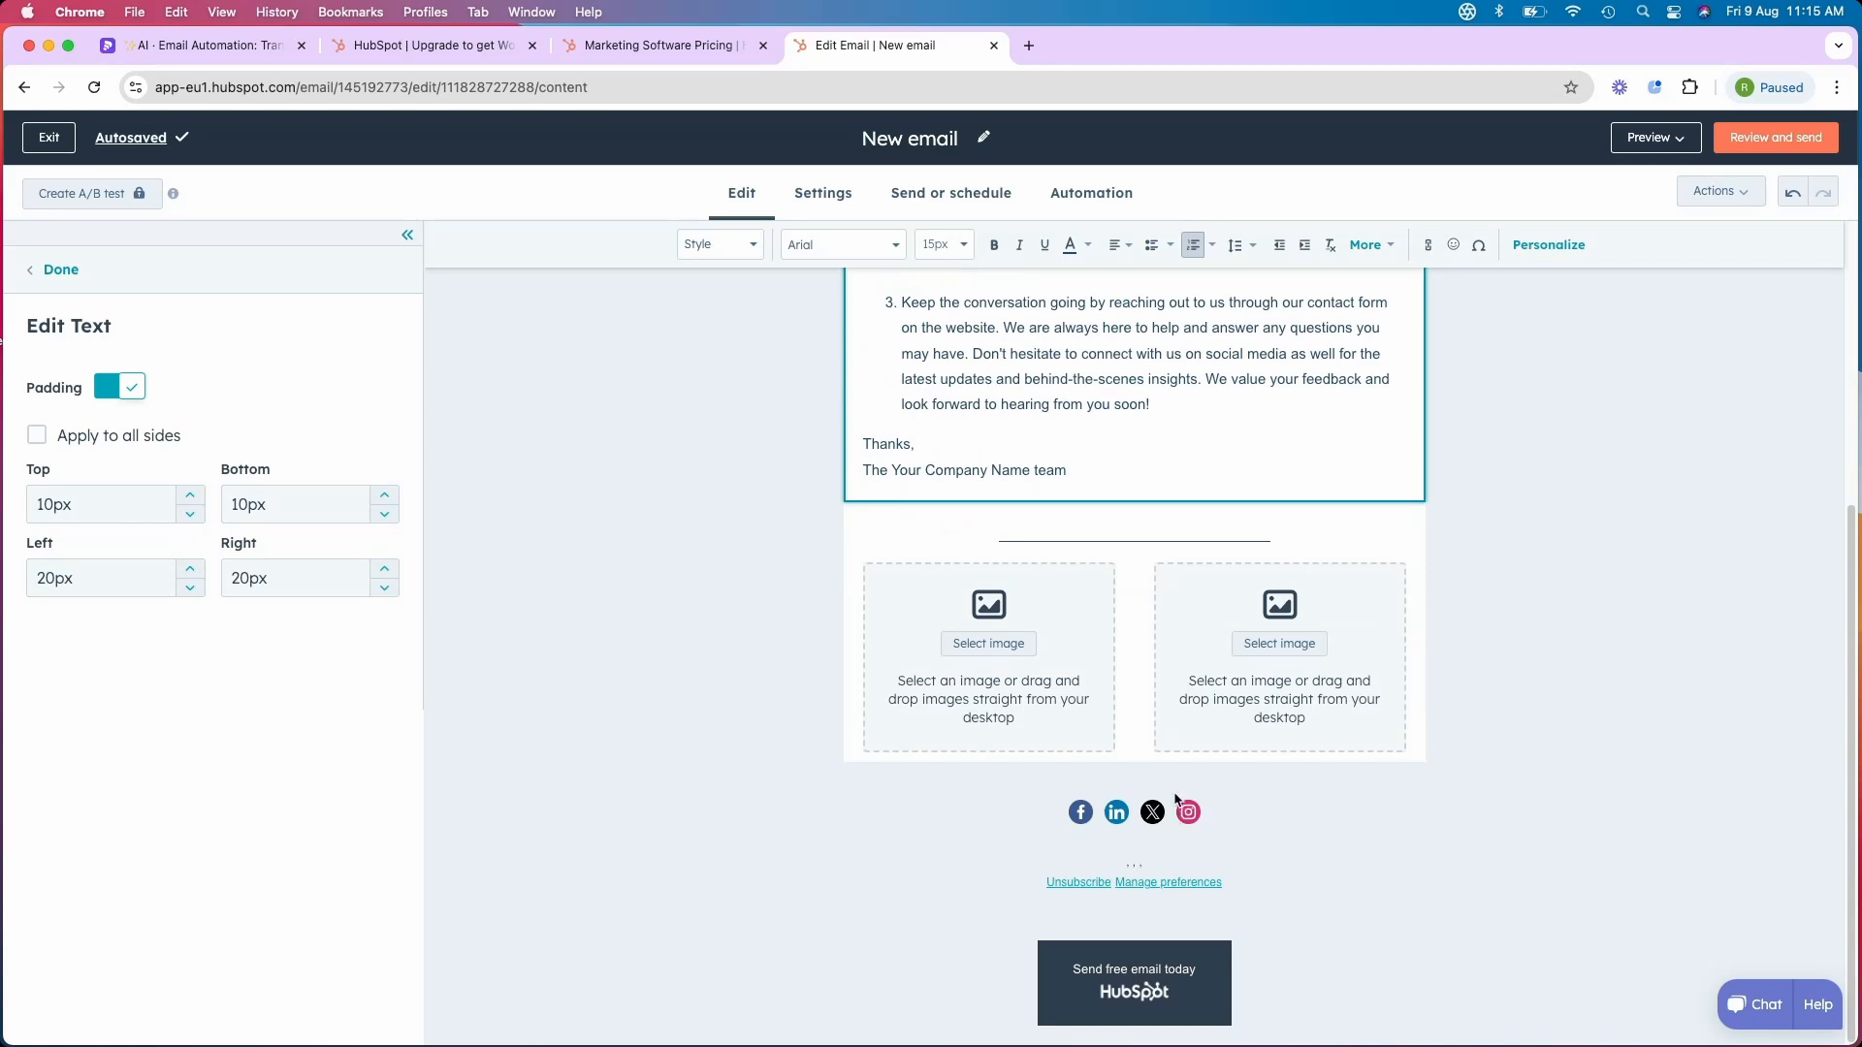
scroll(1421, 648, up, 5)
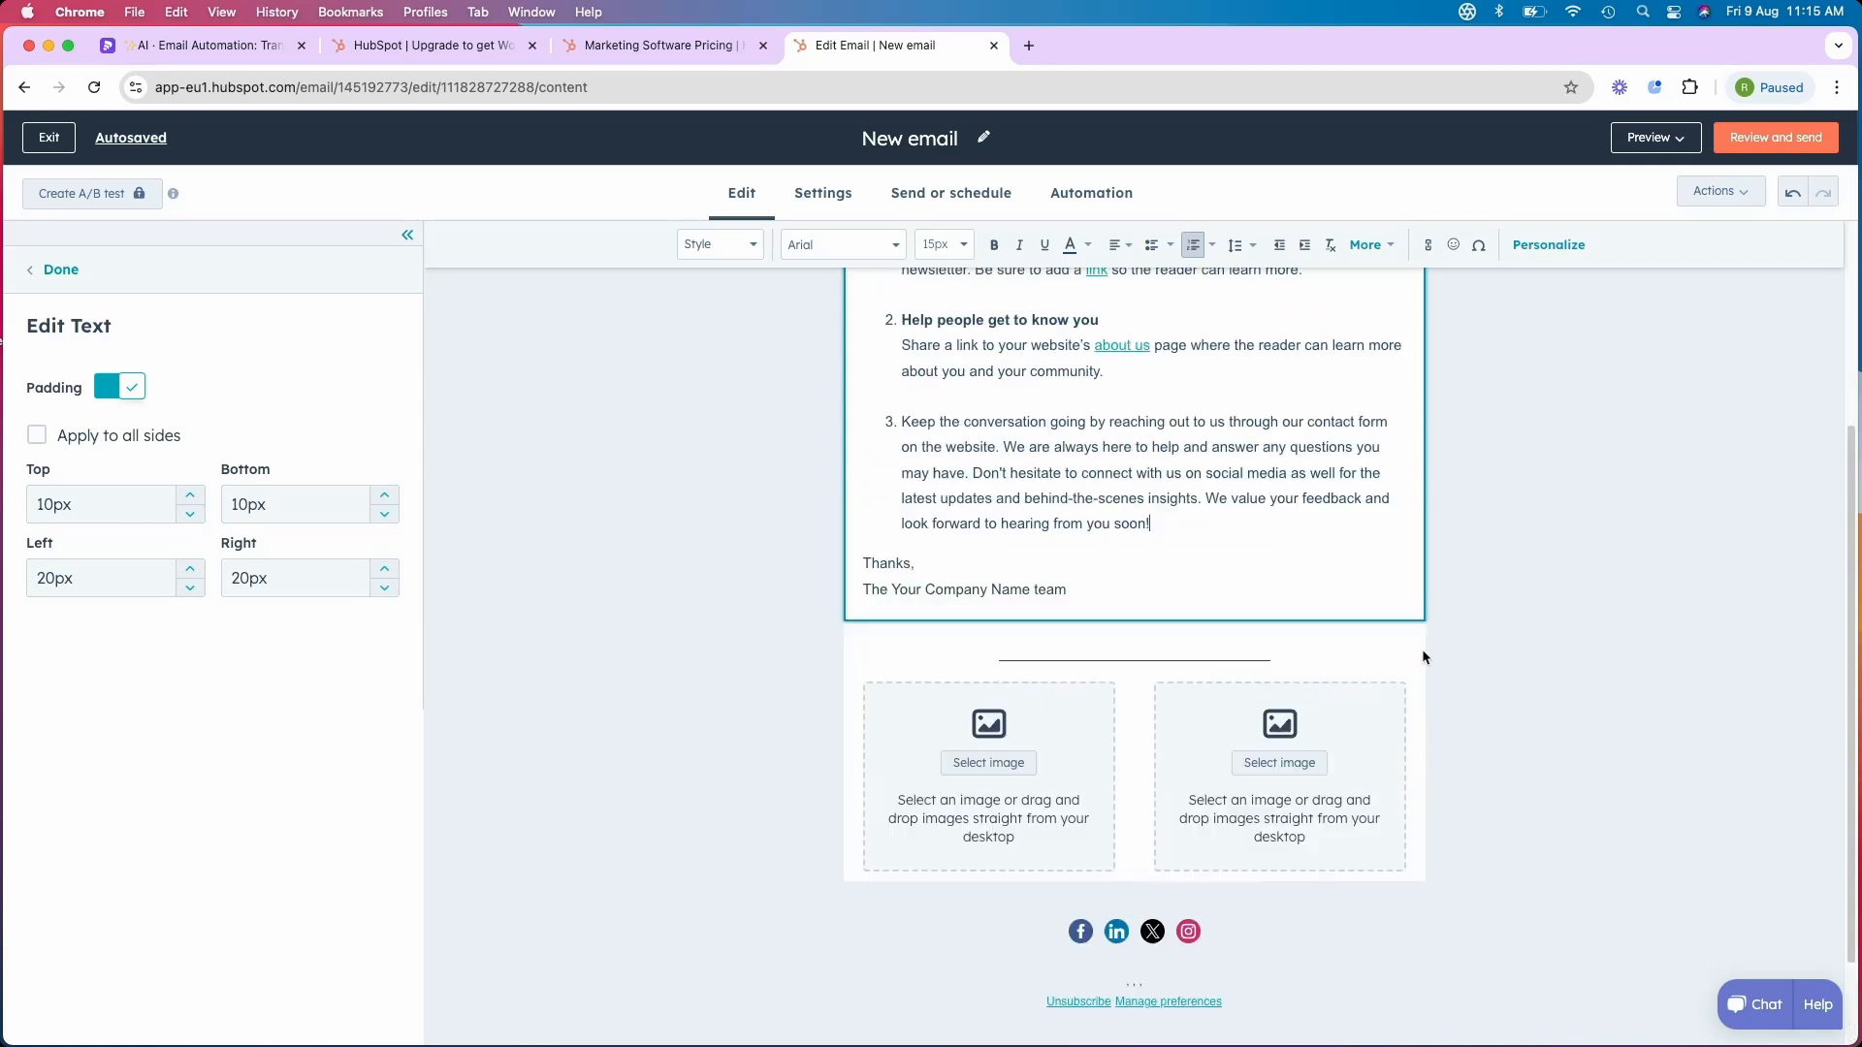
Review the email's settings, including sender, subject line, preview text, language, subscription type and plain text version
click(849, 211)
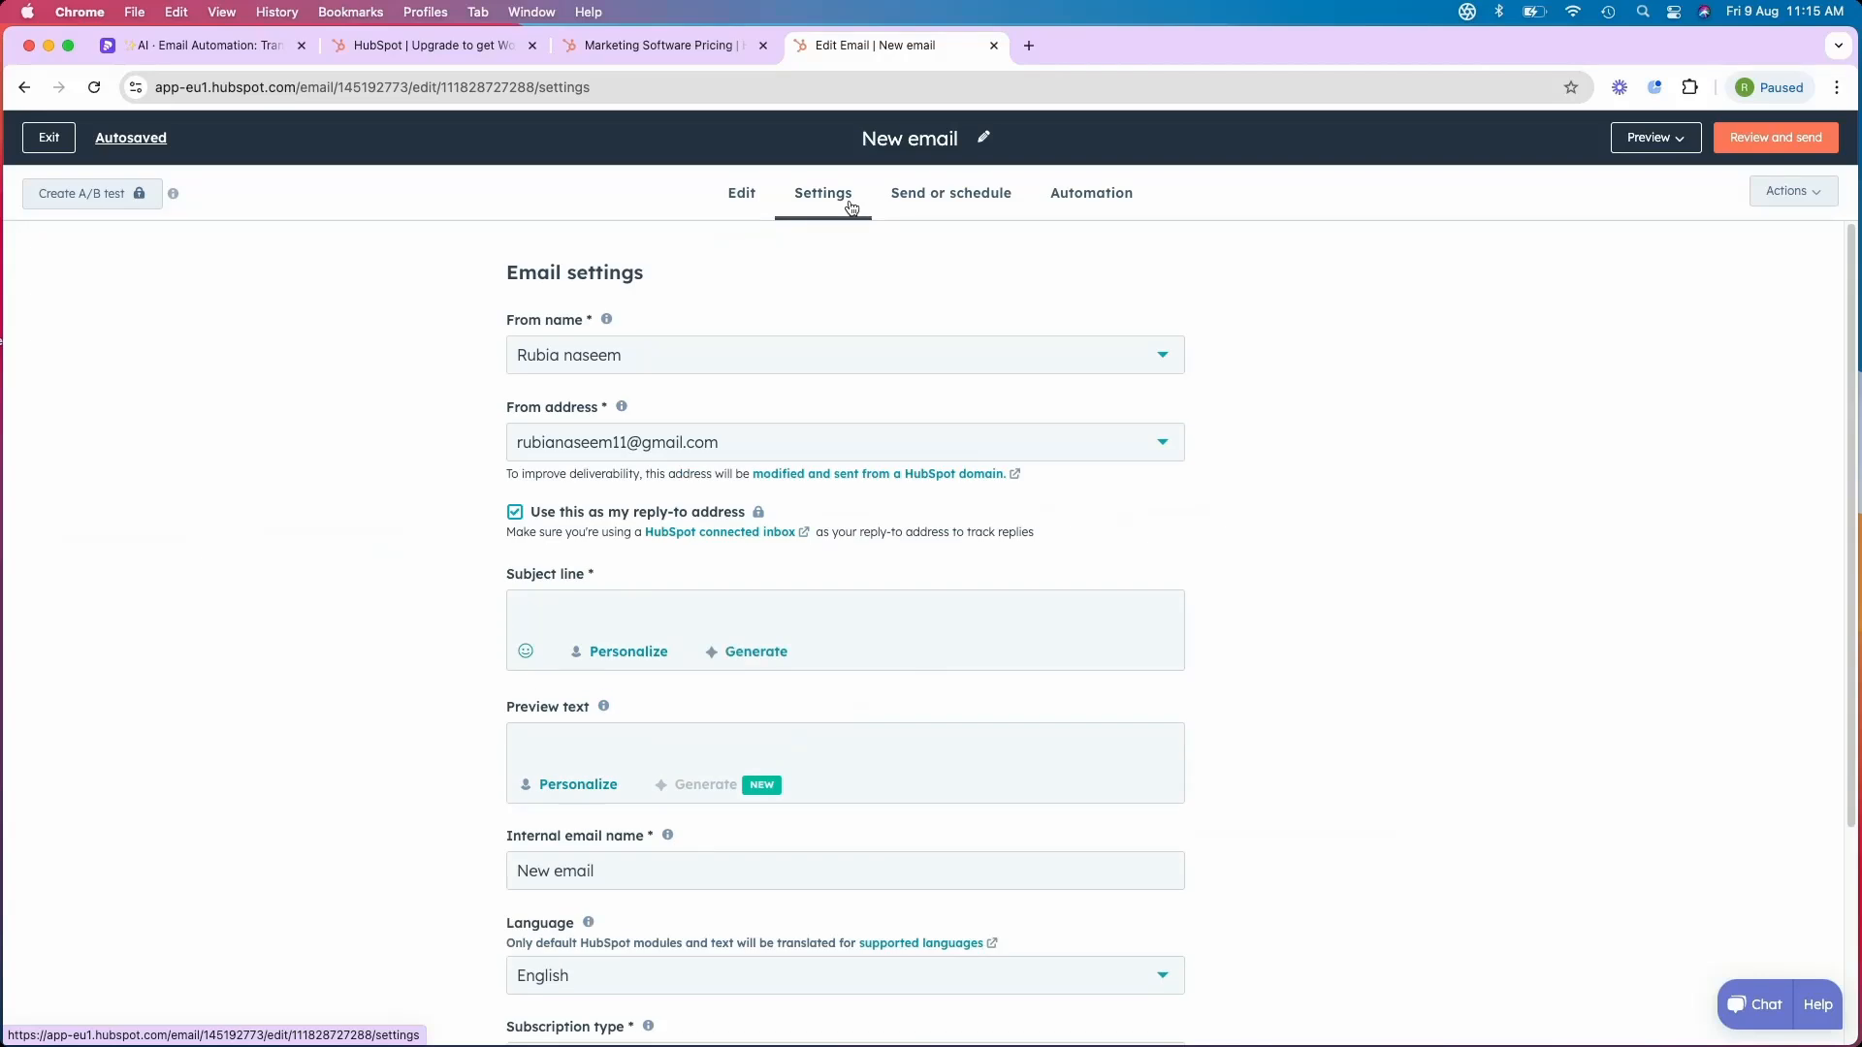
scroll(682, 501, down, 3)
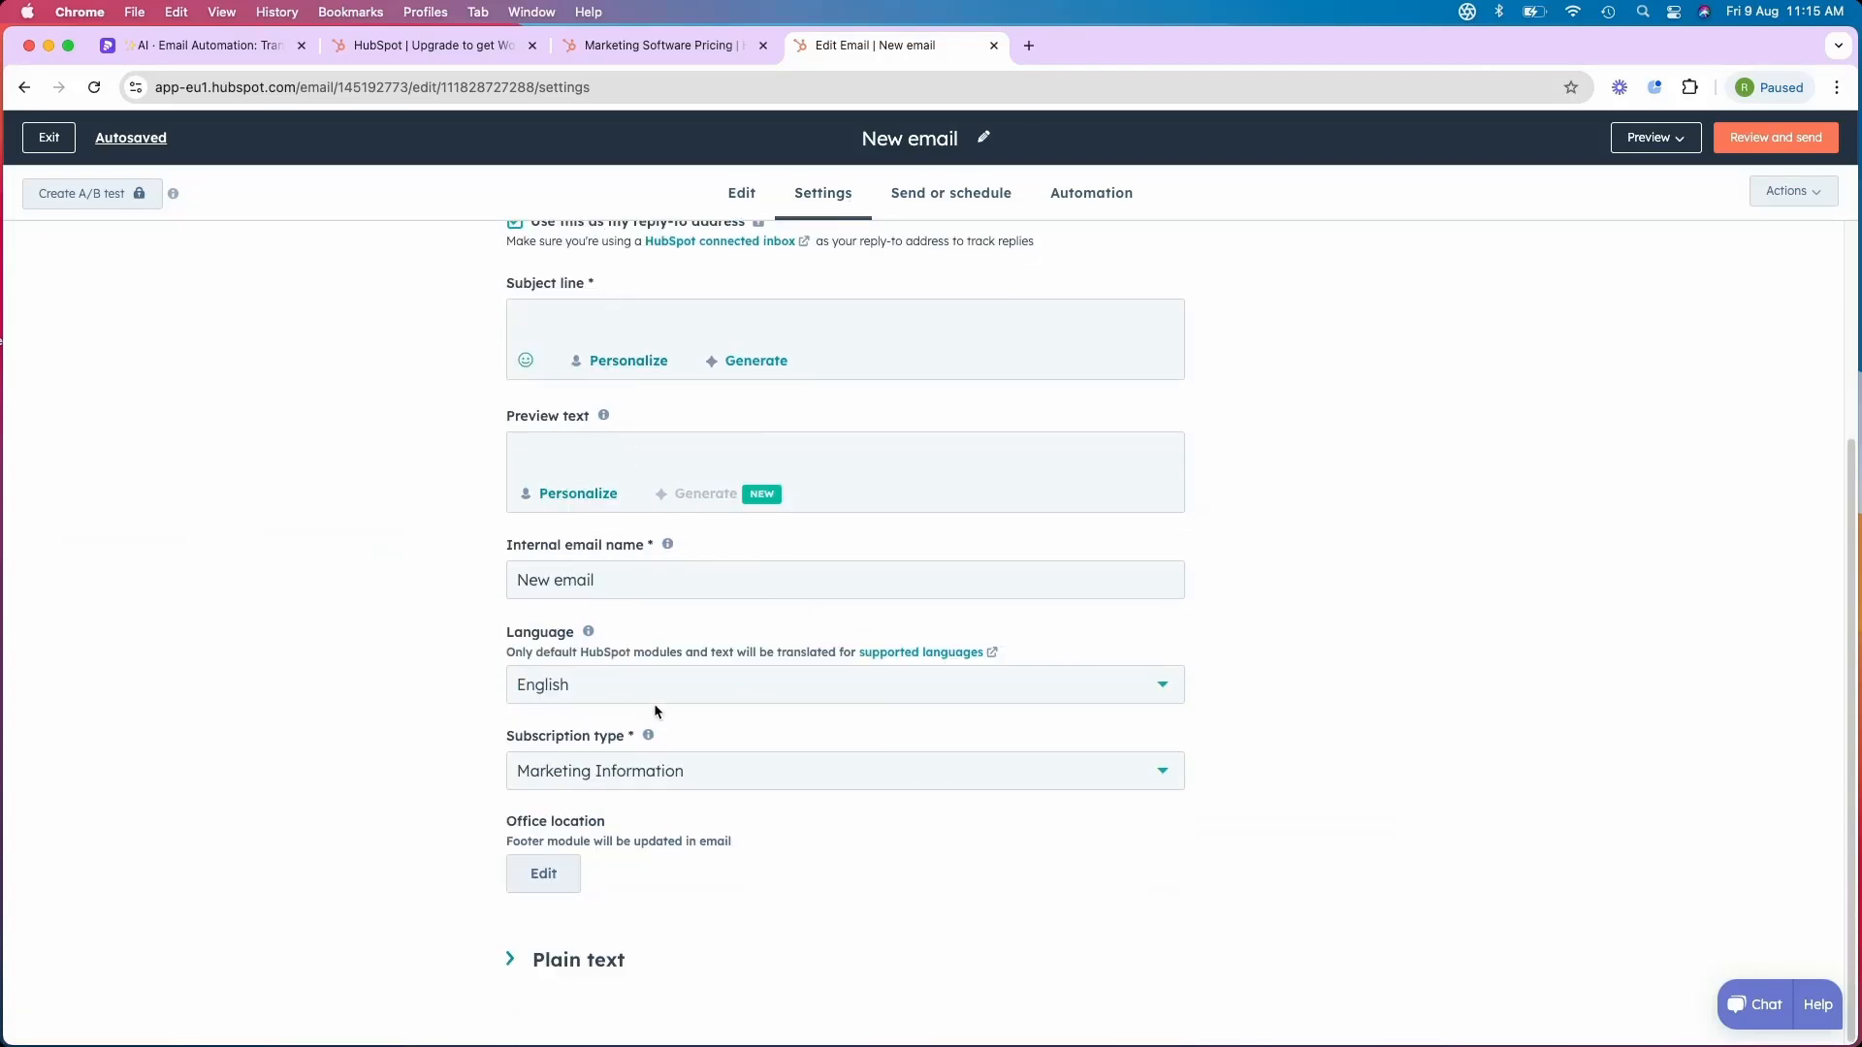
click(597, 963)
scroll(873, 484, up, 5)
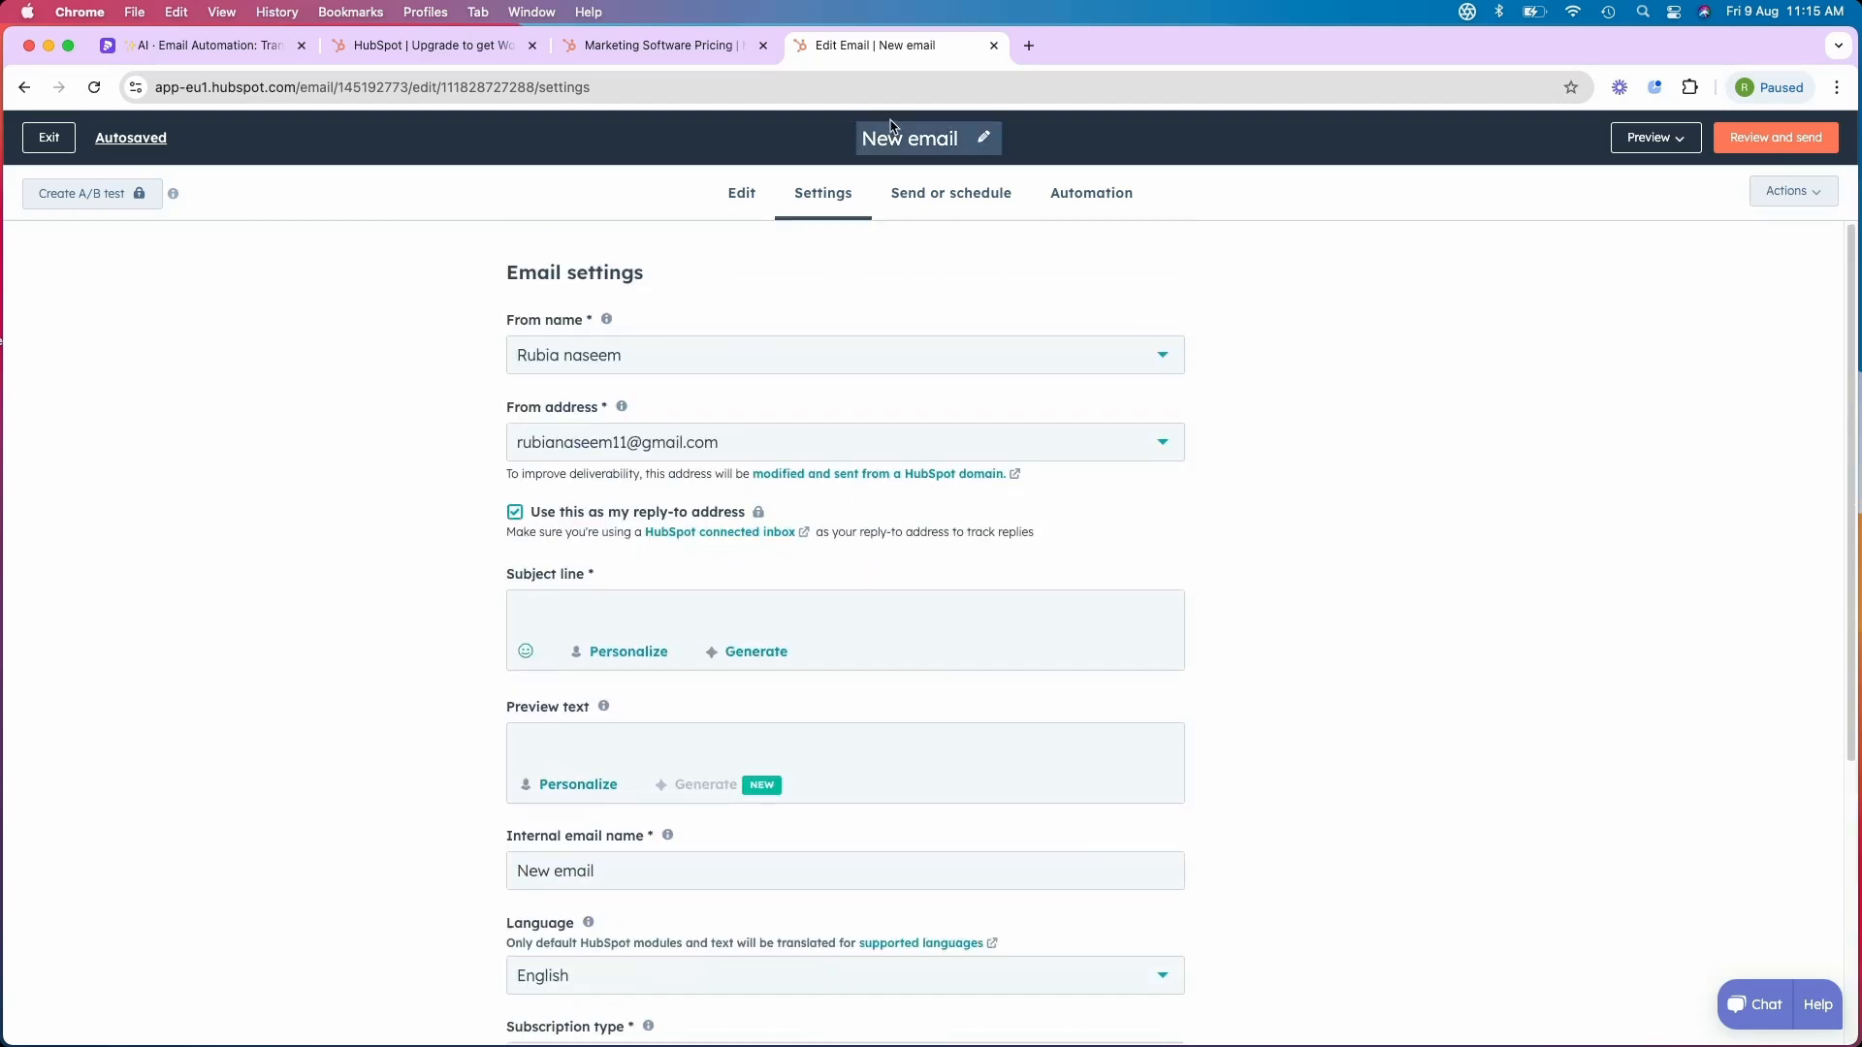
Examine which recipients can be chosen for sending the email, without selecting any
click(976, 213)
click(446, 361)
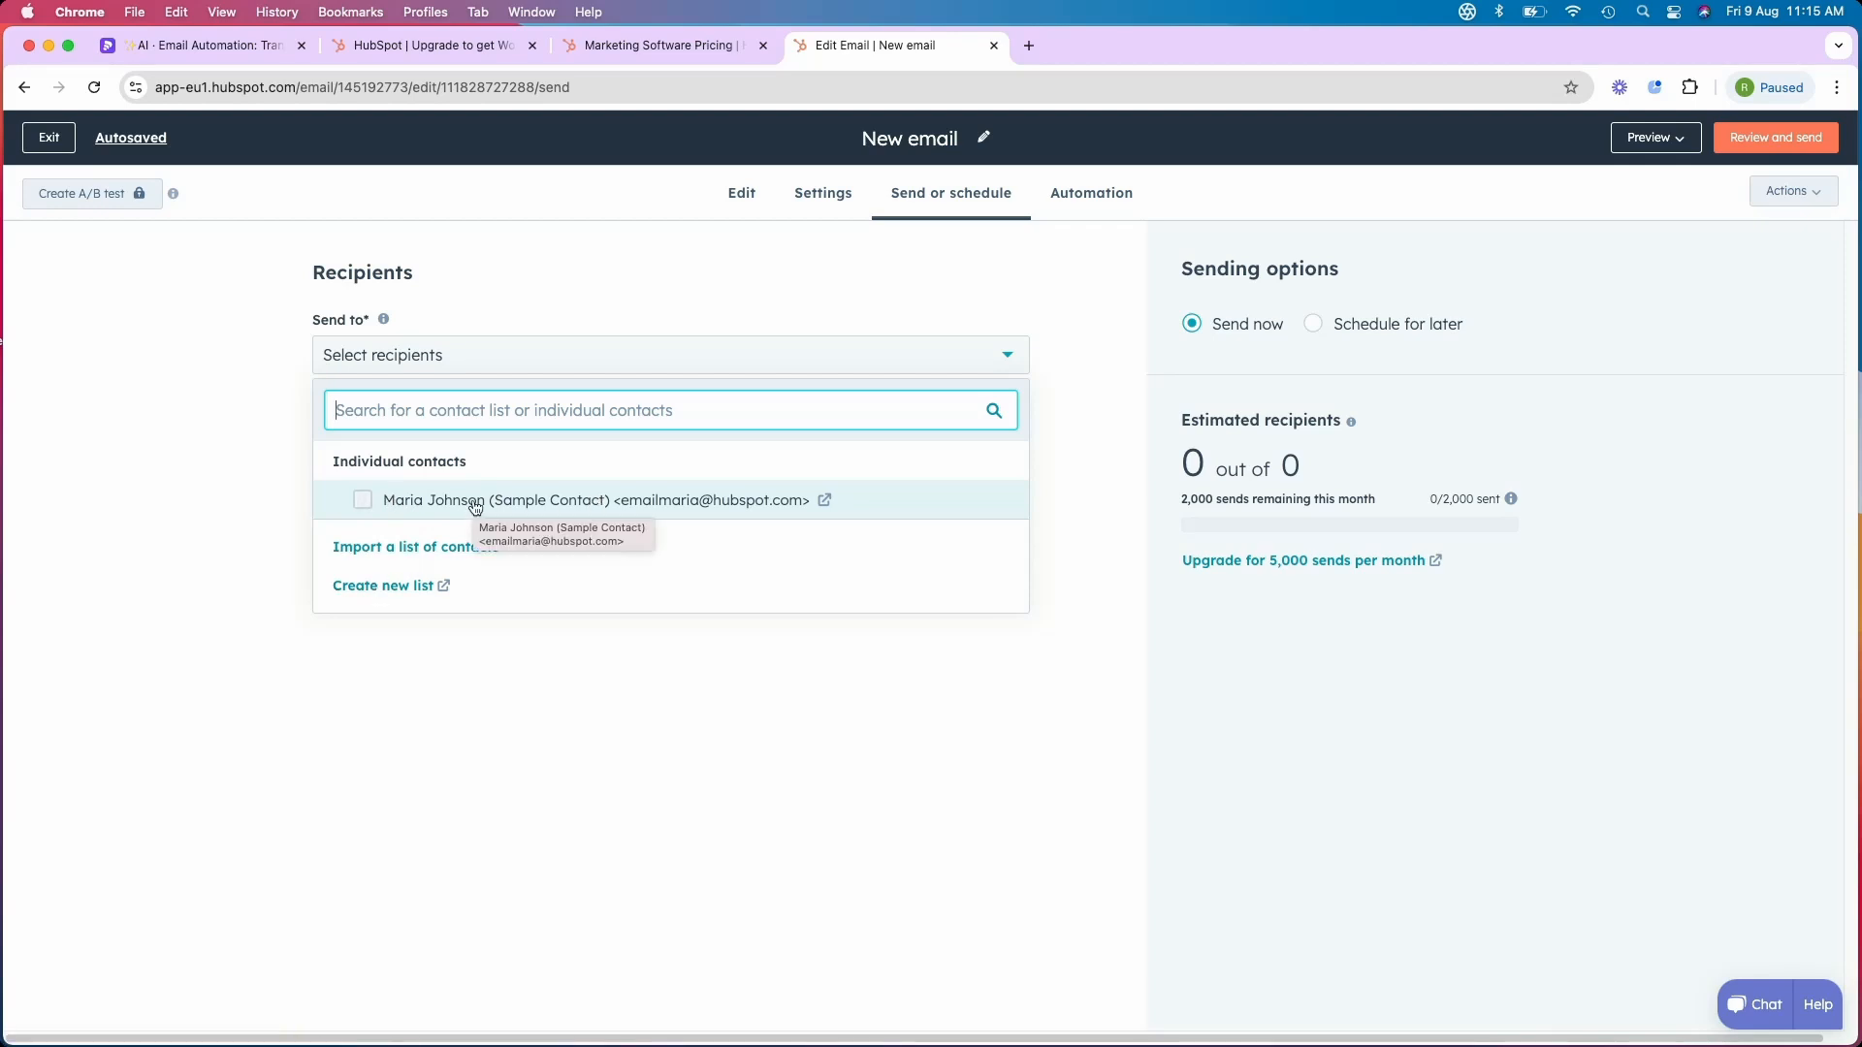
click(573, 317)
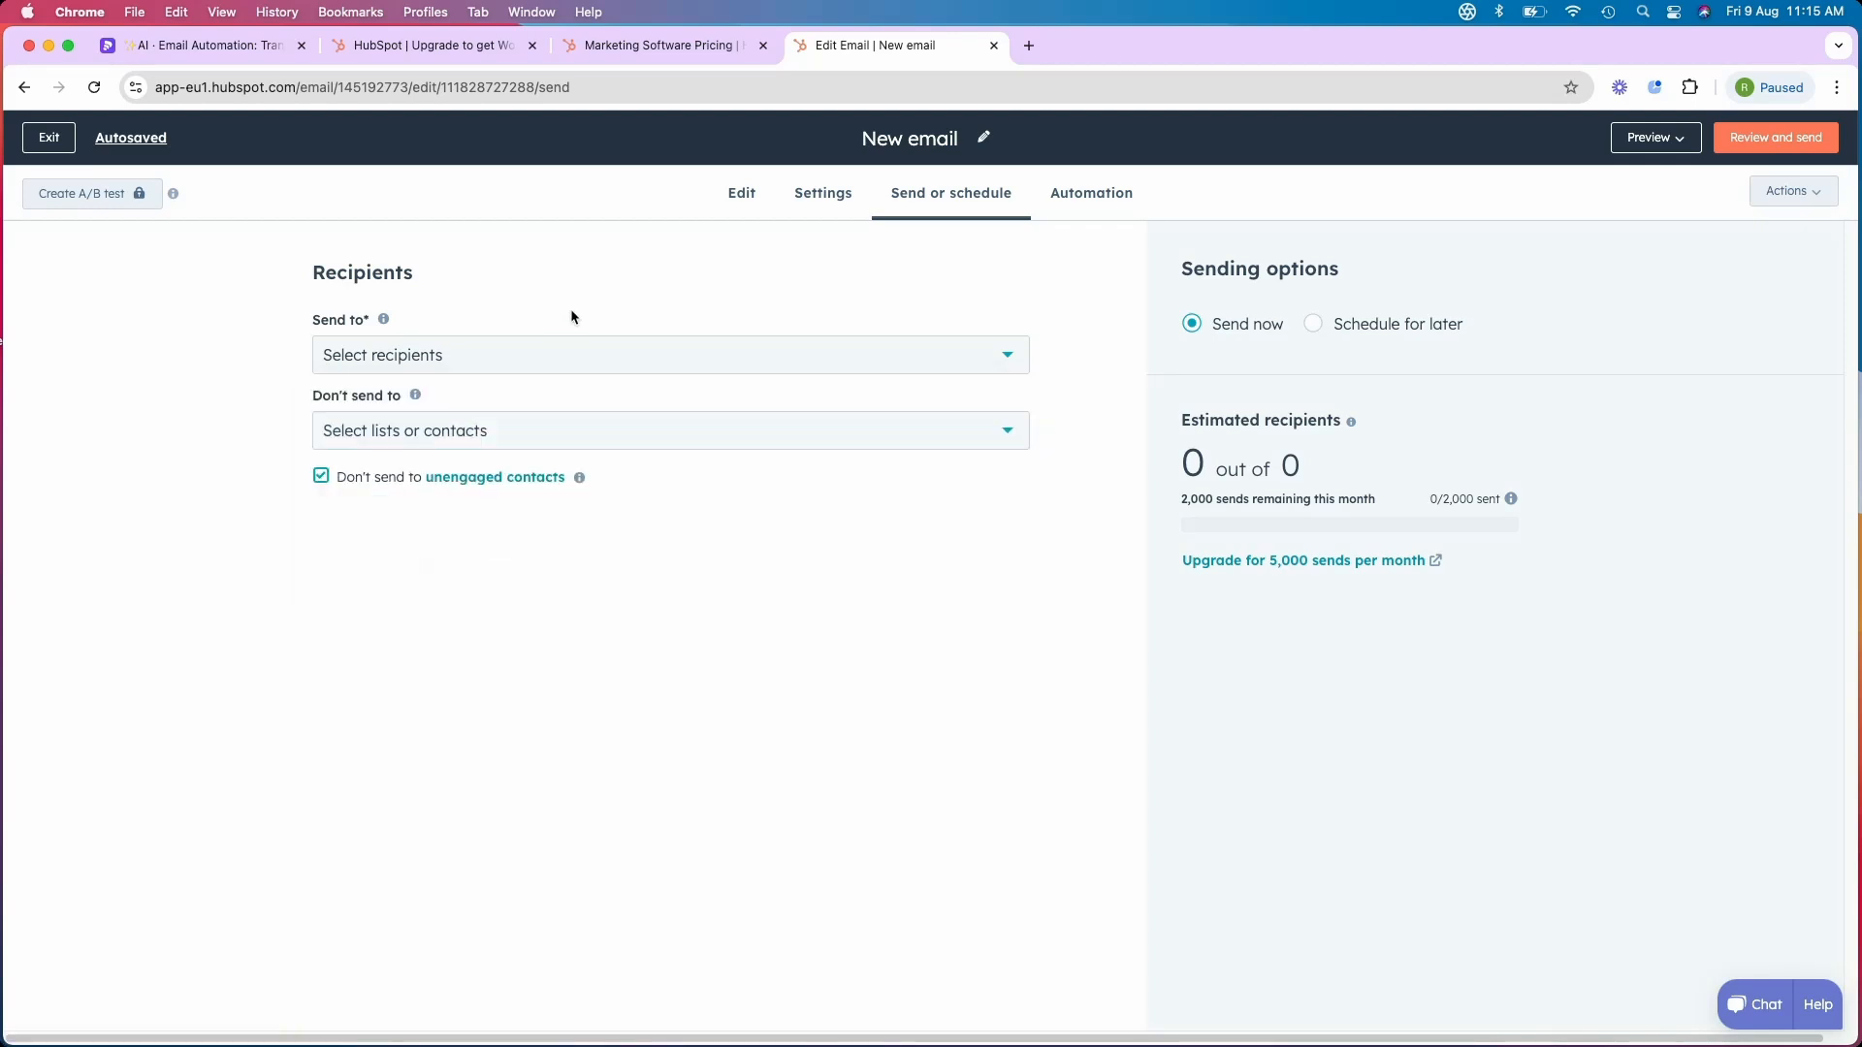
Open the CRM contact lists from the Marketing Software Pricing page and return to the email editor
click(708, 57)
mouse_move(52, 256)
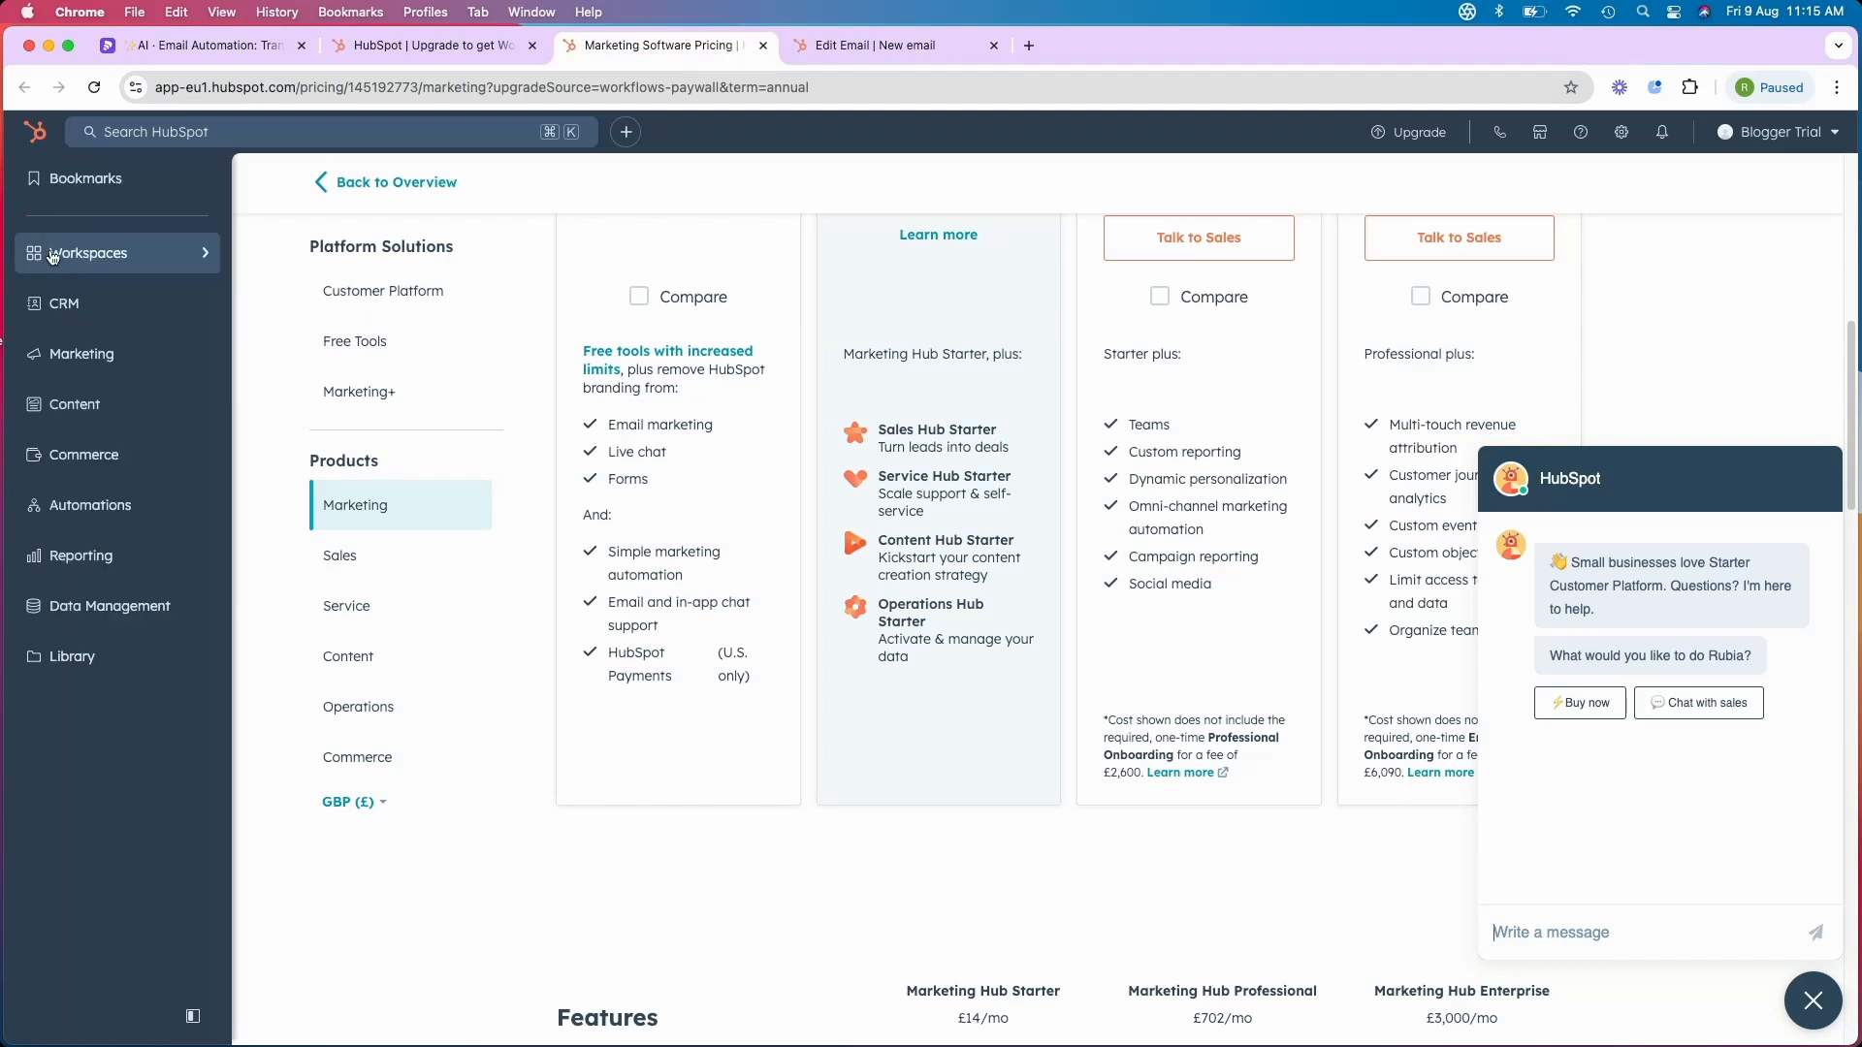
mouse_move(64, 303)
click(318, 382)
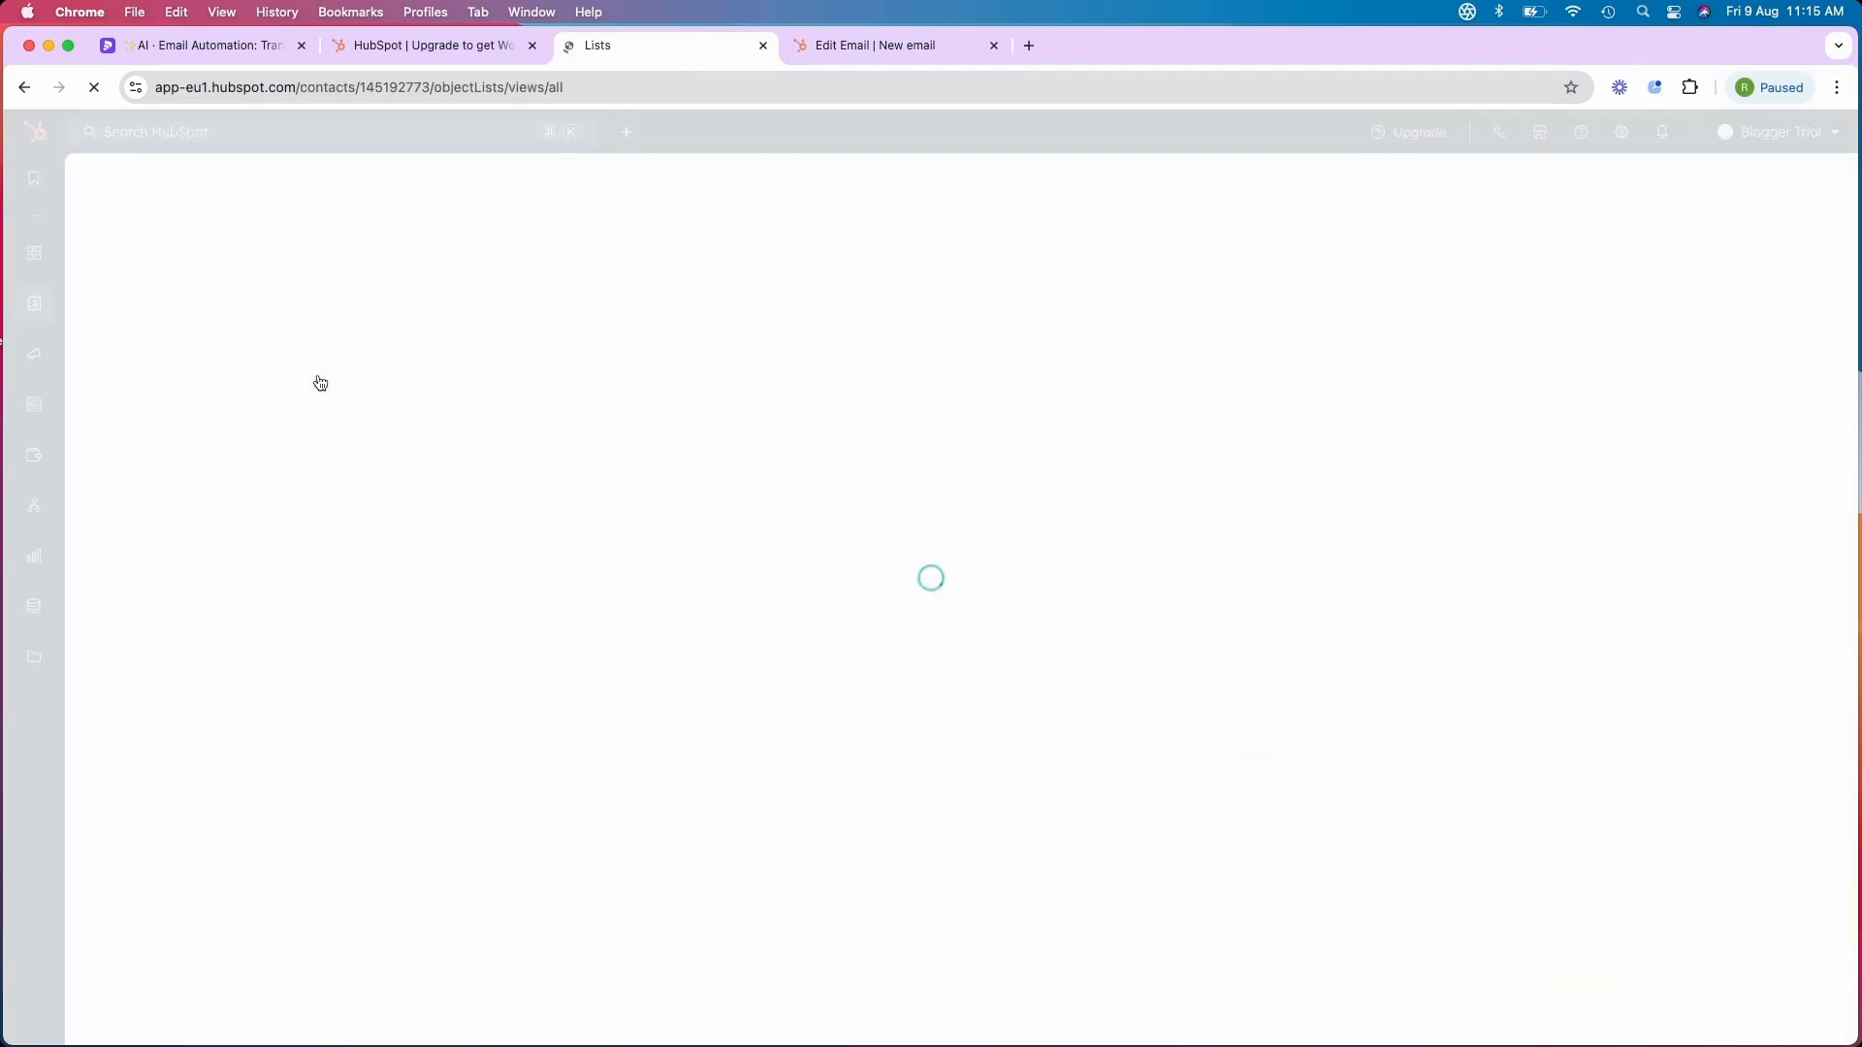
click(909, 45)
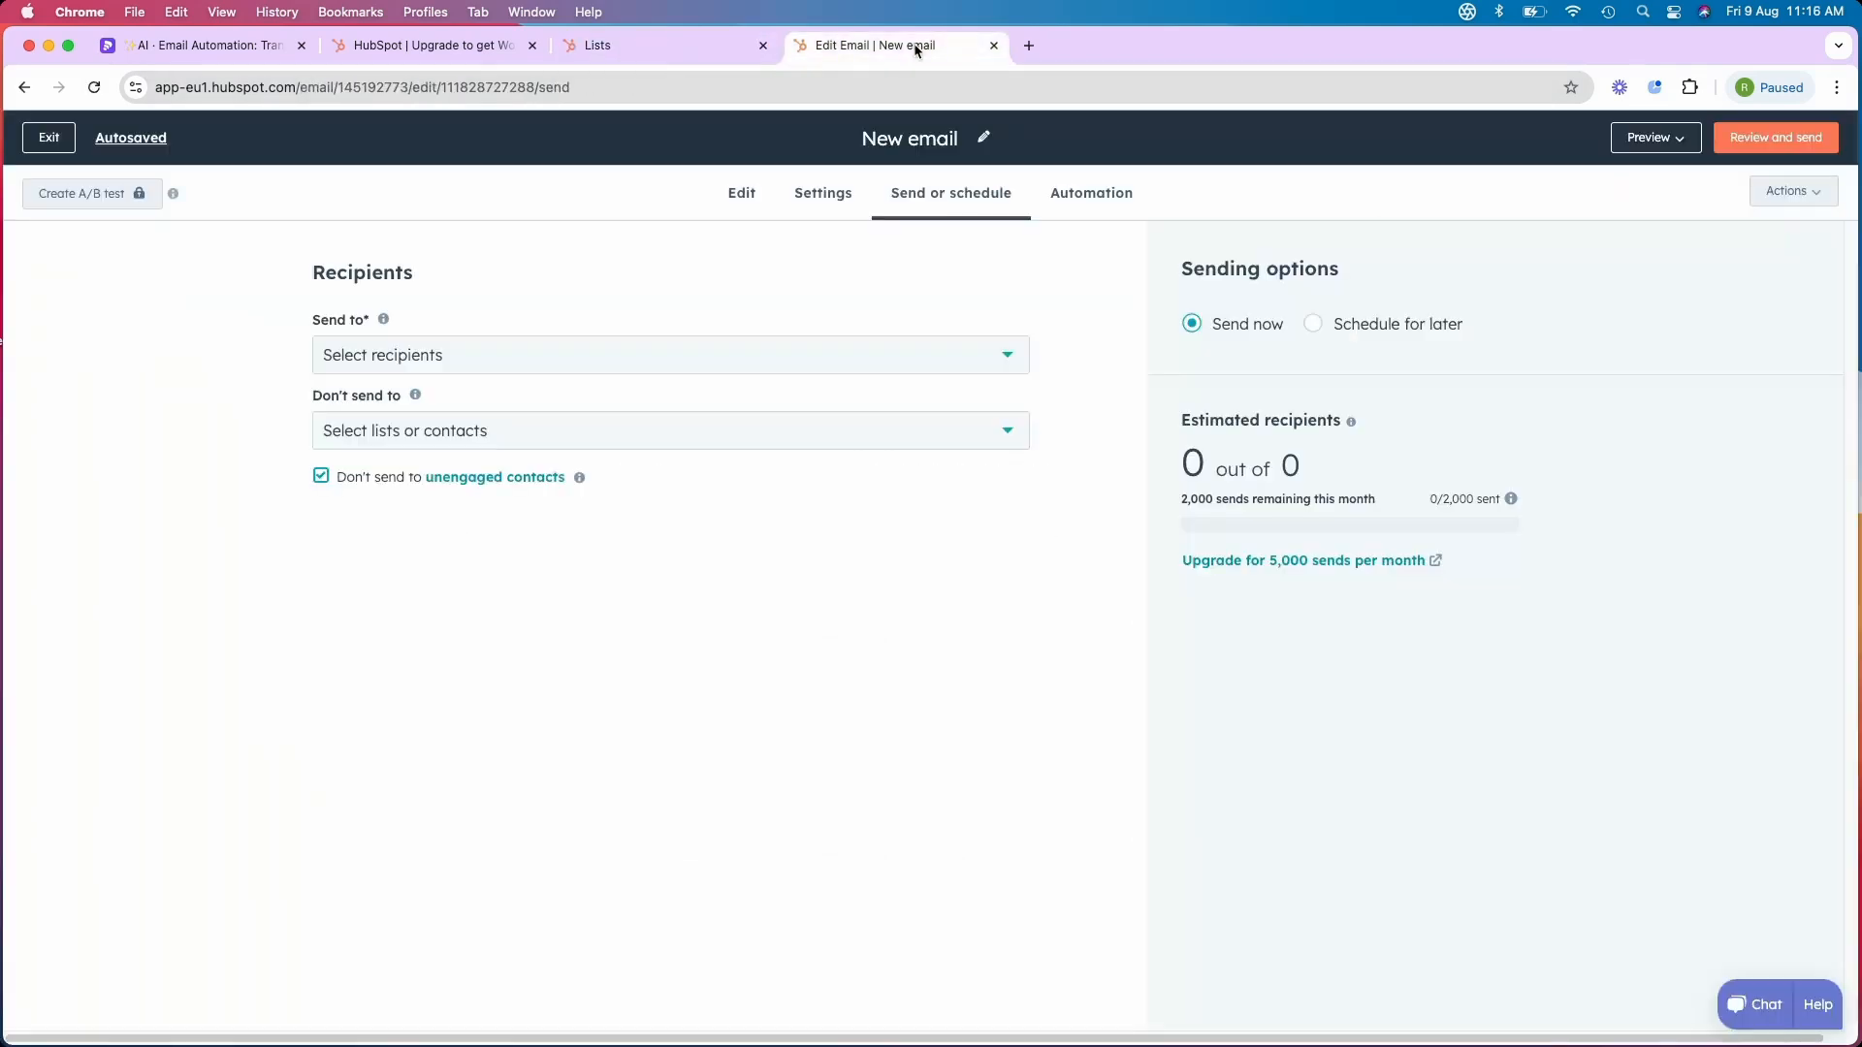
Switch the email's sending option to Schedule for later, checking the current time zone details, and reopen the email's automation page
click(1115, 194)
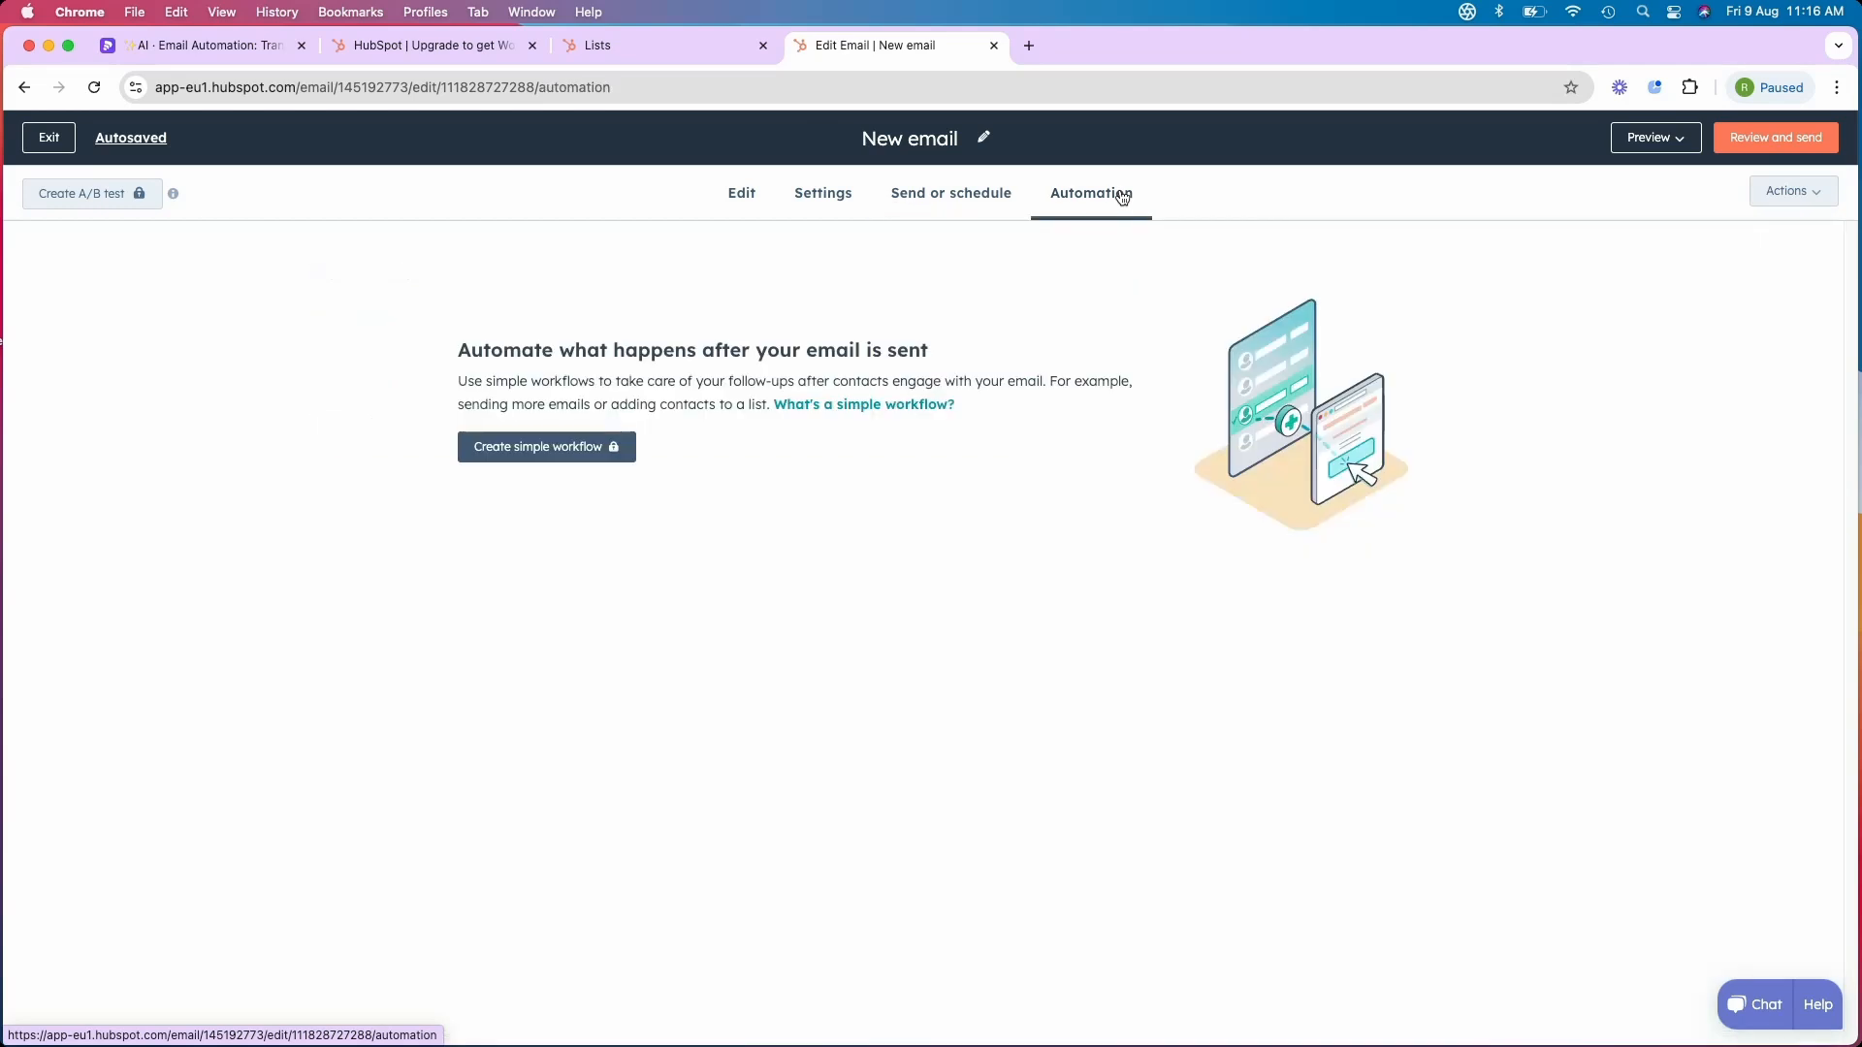
click(996, 200)
click(1378, 328)
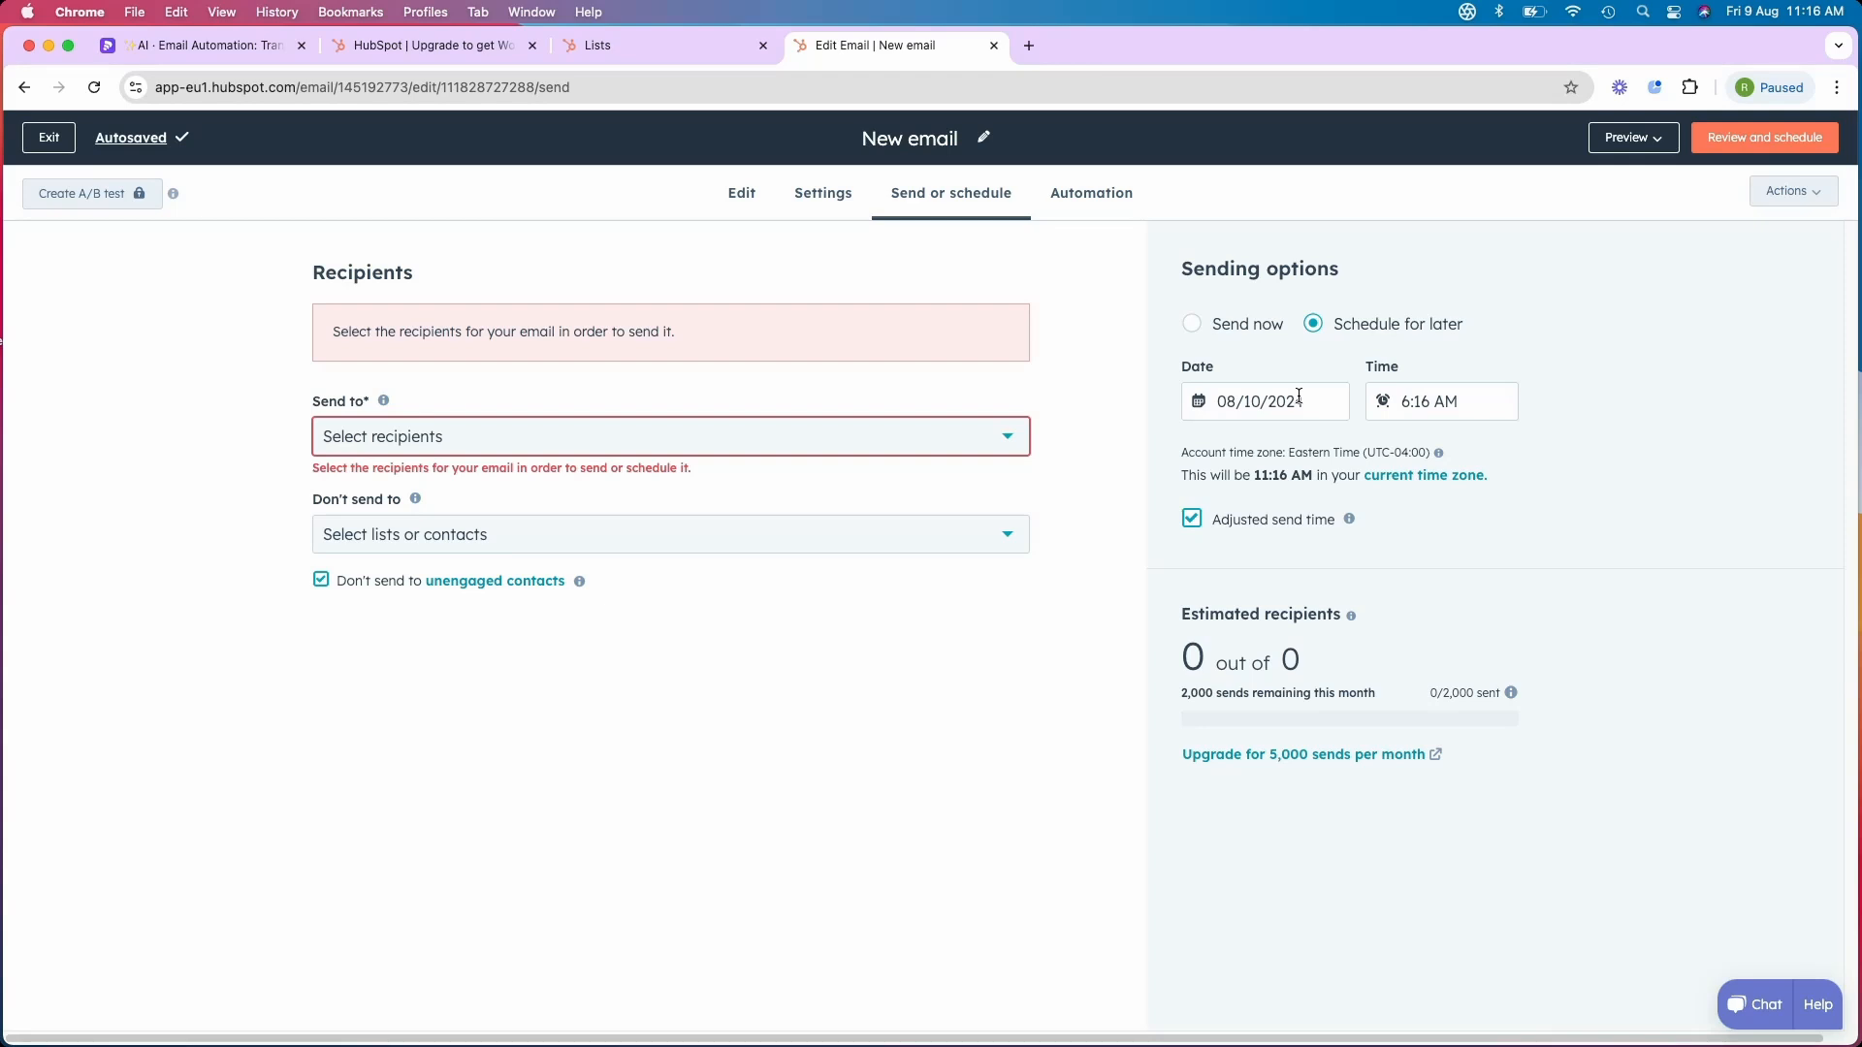
click(1451, 475)
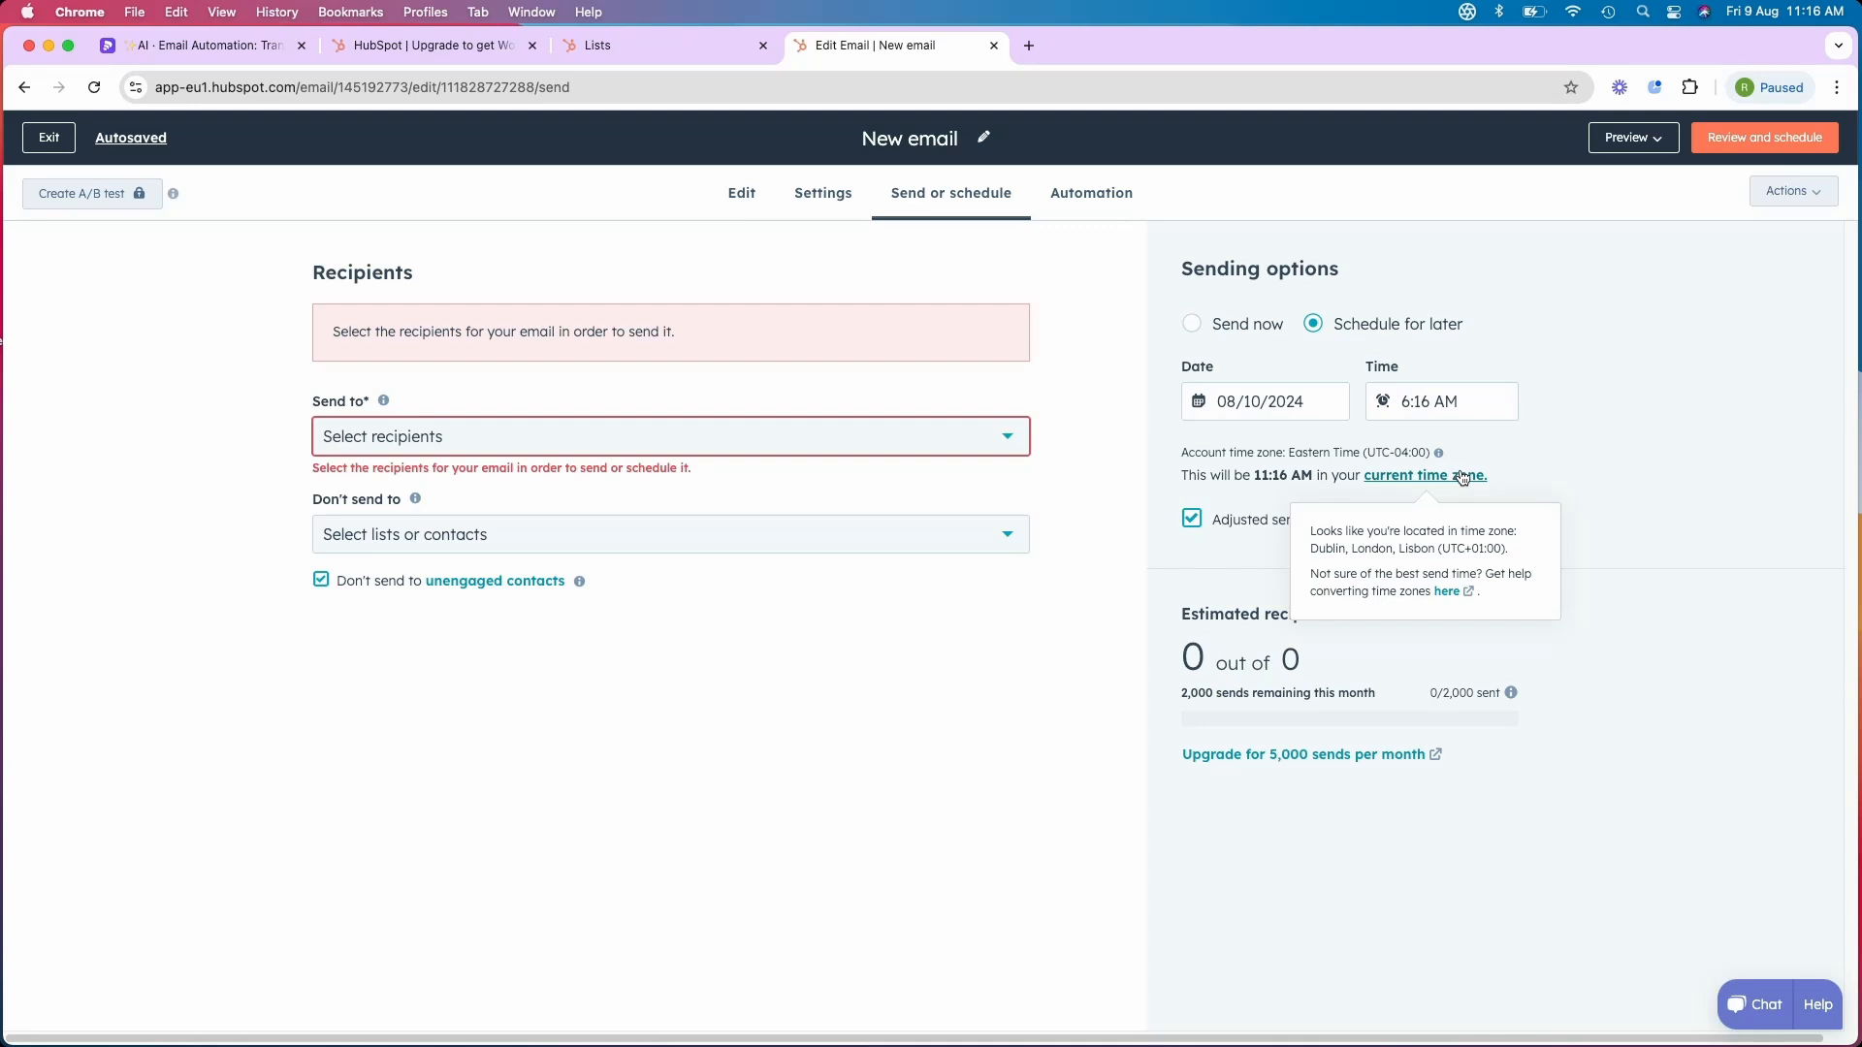
click(1083, 185)
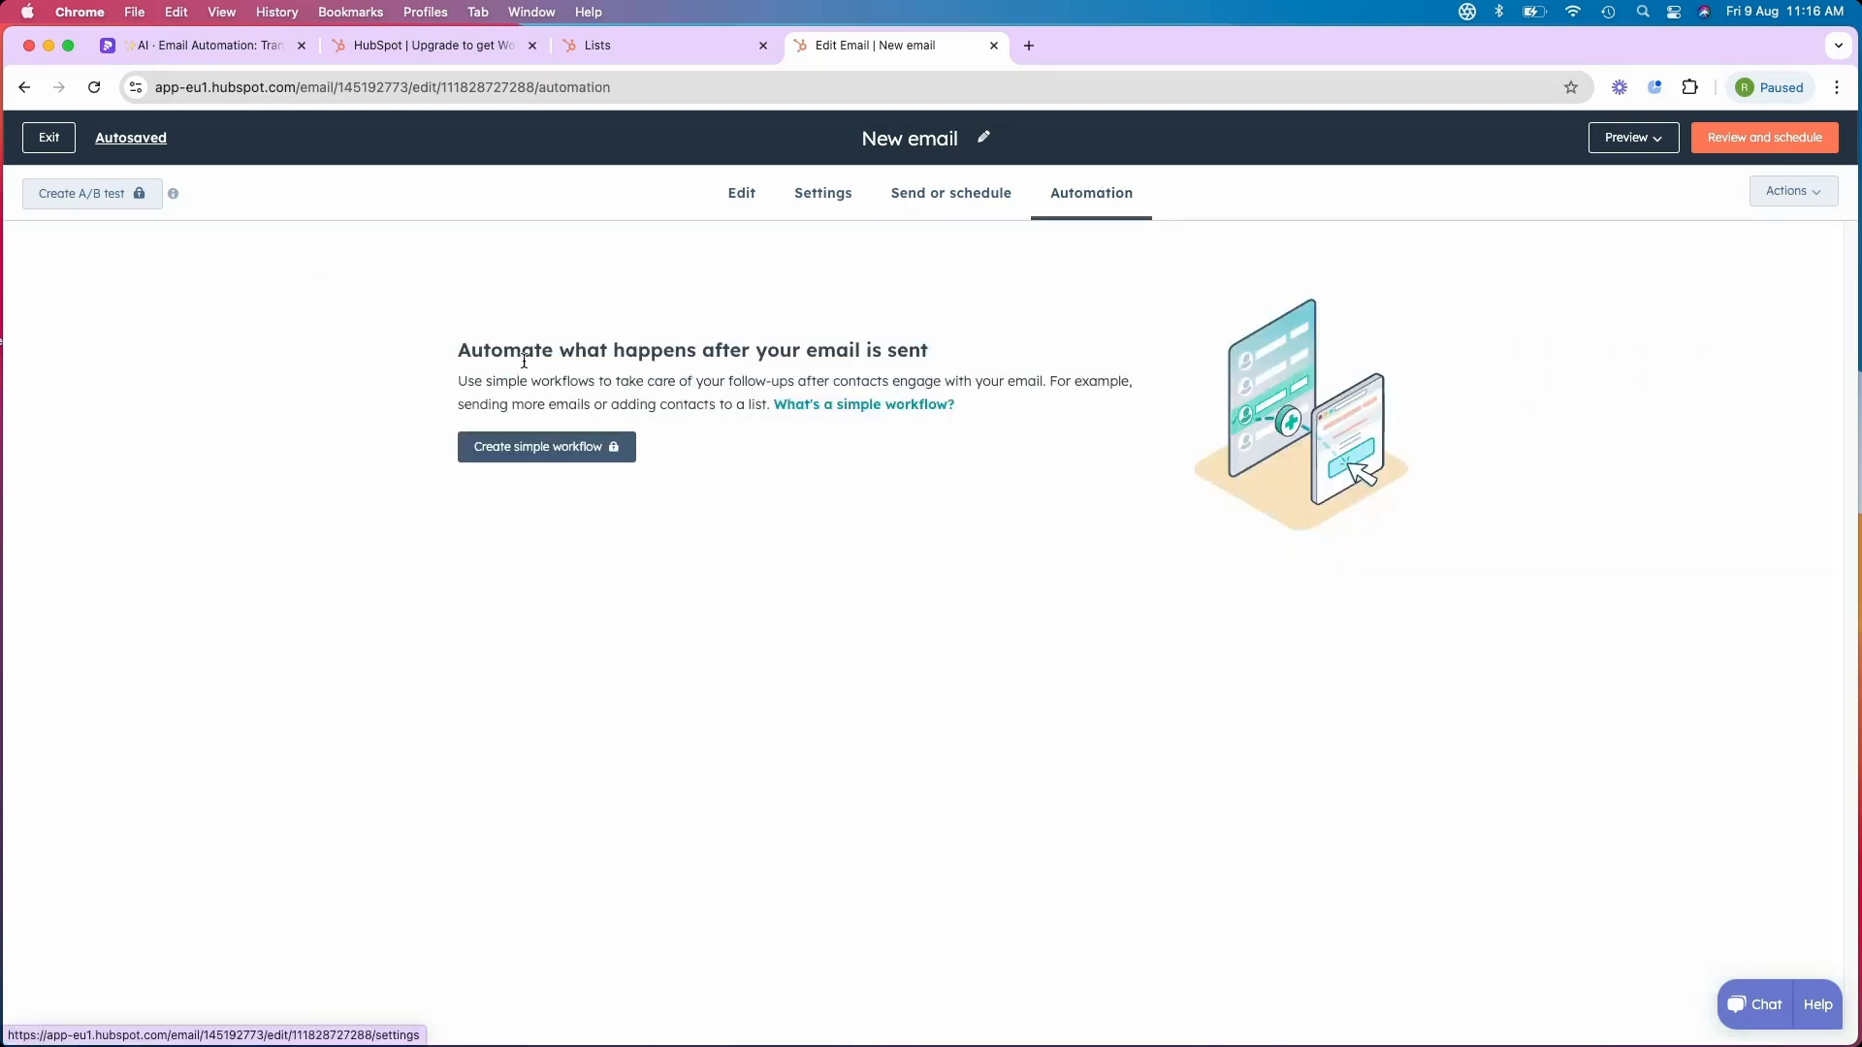